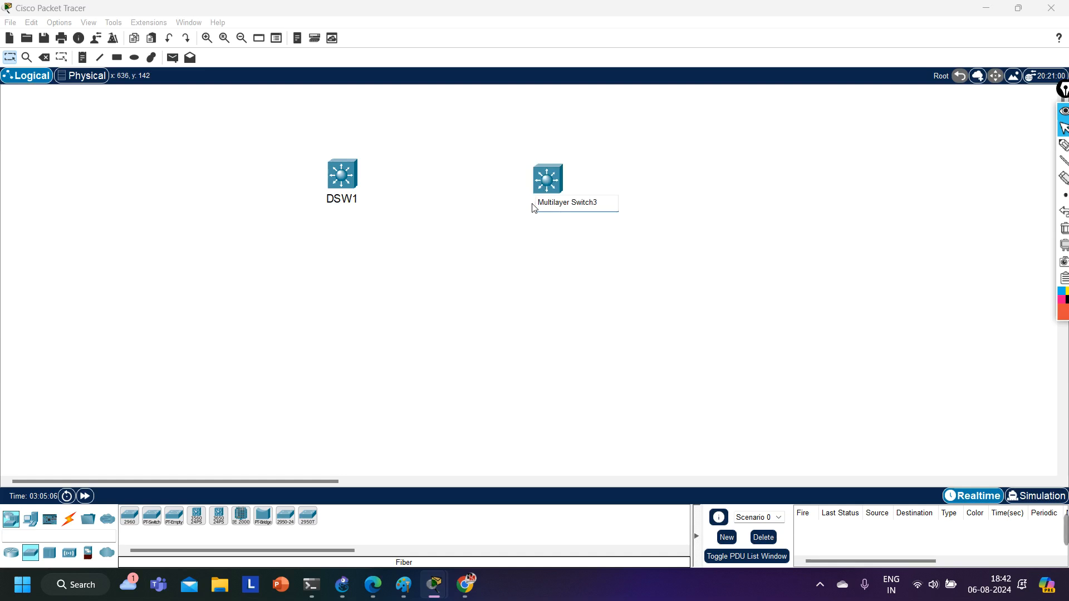
Rename the second multilayer switch as DSW2.
{"action": "key", "text": "ctrl+a"}
{"action": "type", "text": "D"}
{"action": "key", "text": "Return"}
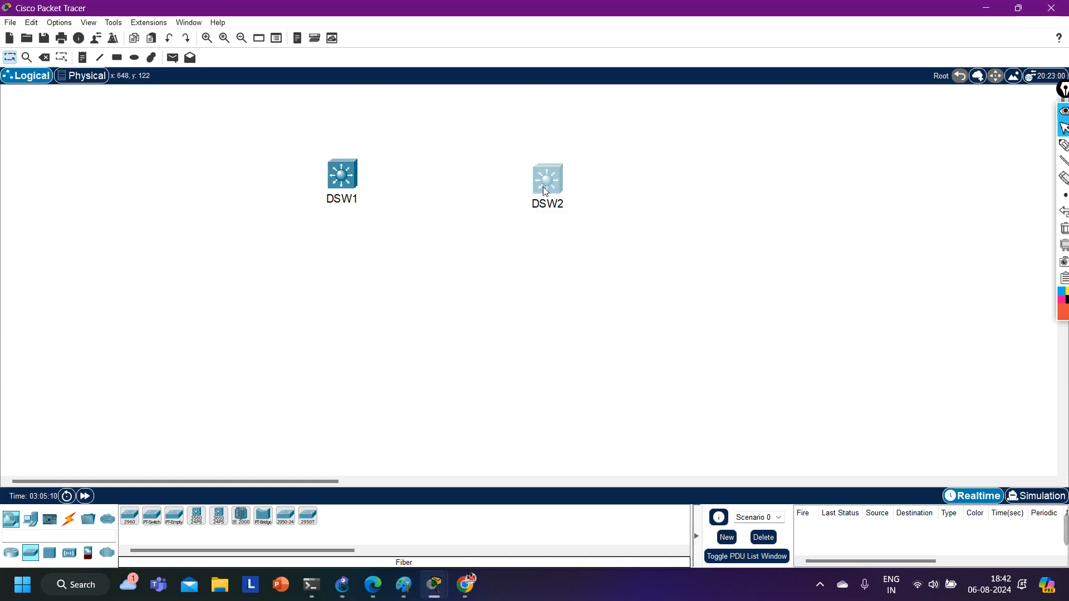
Spread DSW1 and DSW2 far apart on opposite sides of the workspace at roughly the same height.
{"action": "left_click_drag", "start_coordinate": [545, 190], "coordinate": [684, 187]}
{"action": "left_click_drag", "start_coordinate": [341, 194], "coordinate": [255, 188]}
{"action": "left_click_drag", "start_coordinate": [693, 183], "coordinate": [718, 185]}
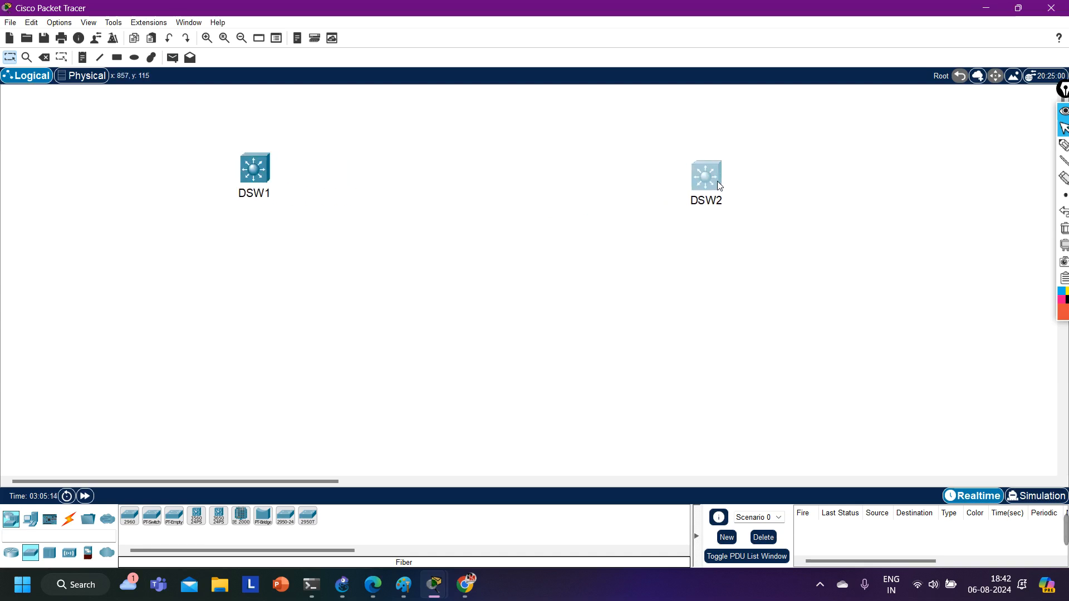
{"action": "left_click", "coordinate": [419, 224]}
{"action": "left_click_drag", "start_coordinate": [176, 145], "coordinate": [340, 259]}
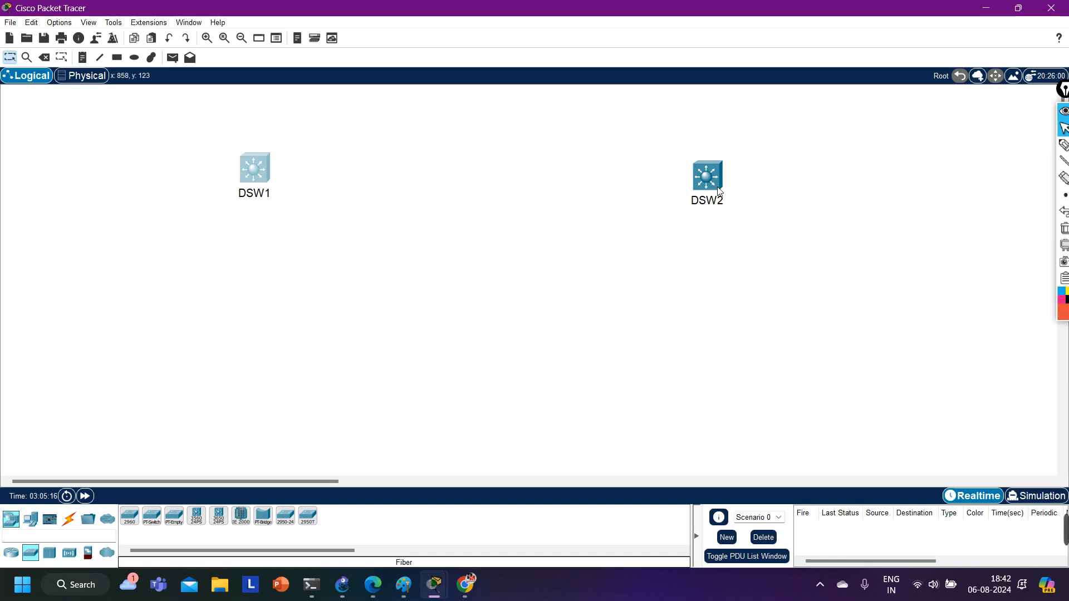
{"action": "left_click_drag", "start_coordinate": [622, 144], "coordinate": [797, 266]}
{"action": "left_click", "coordinate": [546, 351]}
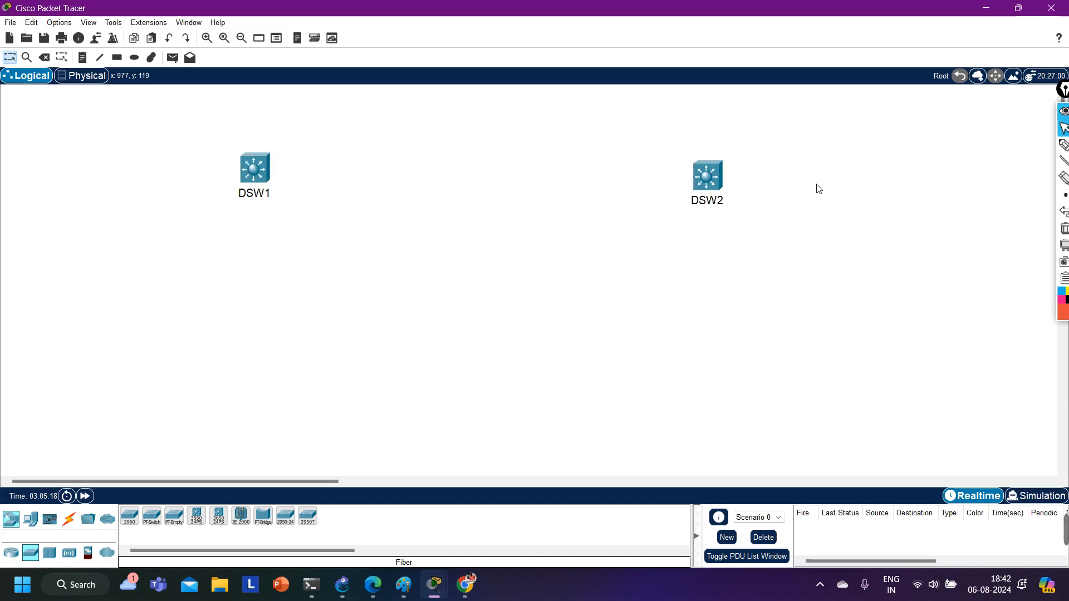
{"action": "left_click_drag", "start_coordinate": [704, 190], "coordinate": [821, 170]}
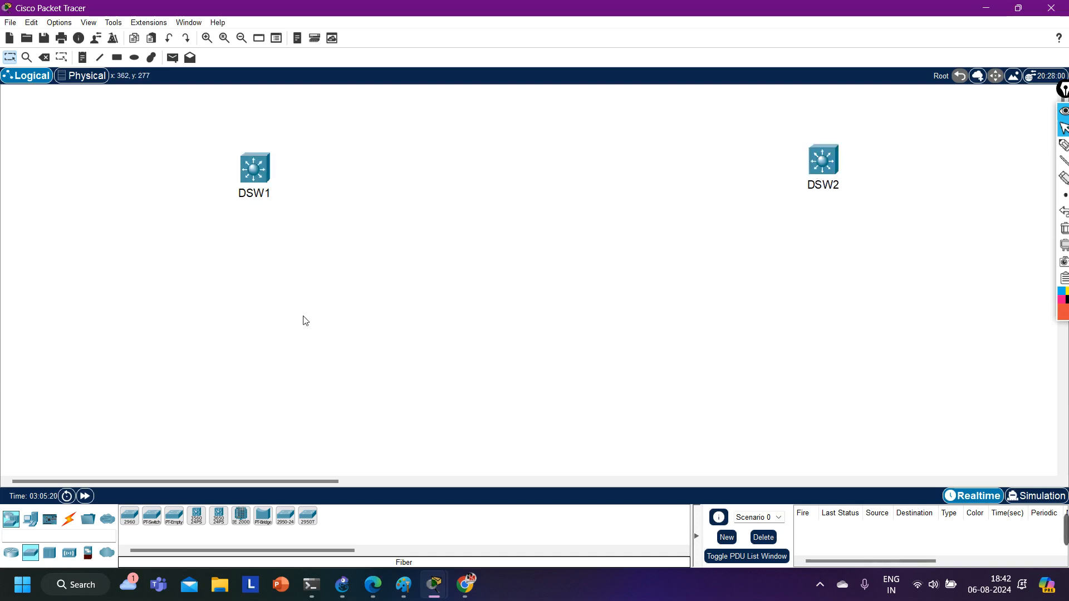
{"action": "left_click_drag", "start_coordinate": [273, 194], "coordinate": [253, 188]}
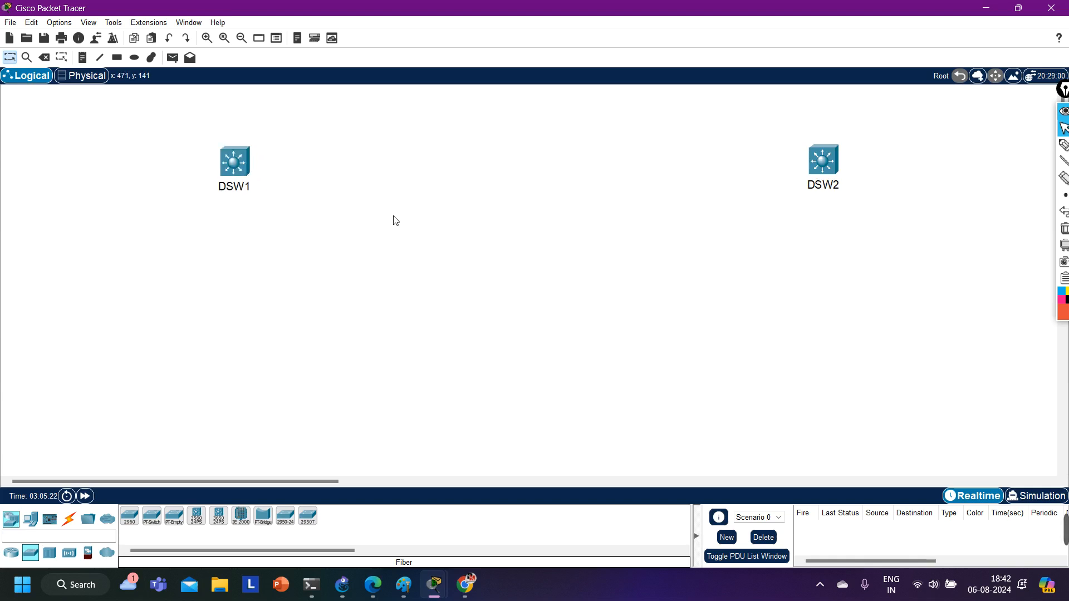
Place six 2950T-24 switches, three in a row below DSW1 and three in a row below DSW2.
{"action": "left_click", "coordinate": [132, 517]}
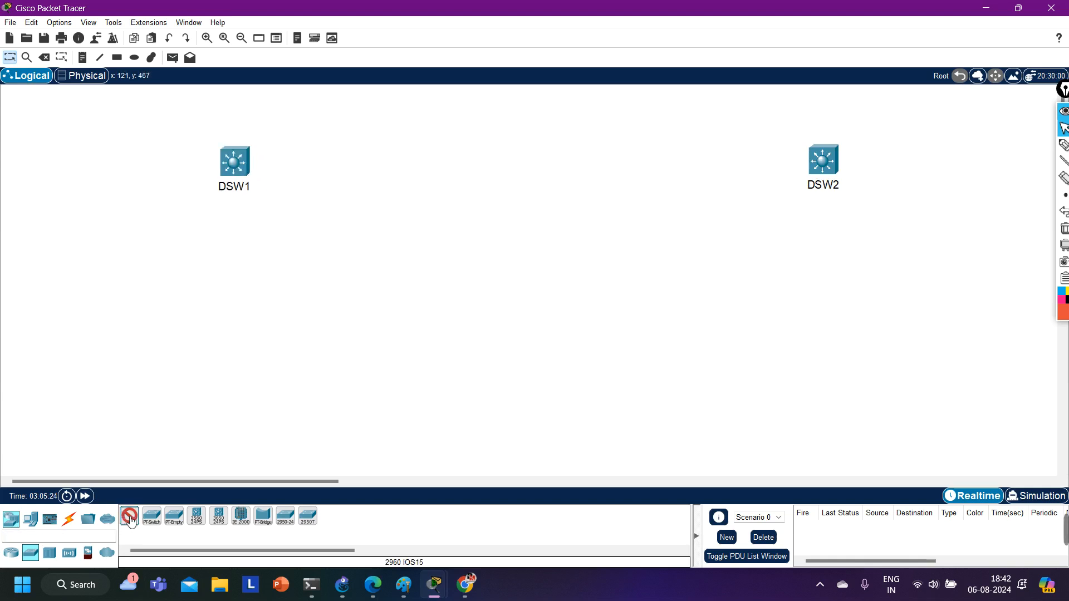
{"action": "left_click", "coordinate": [312, 518]}
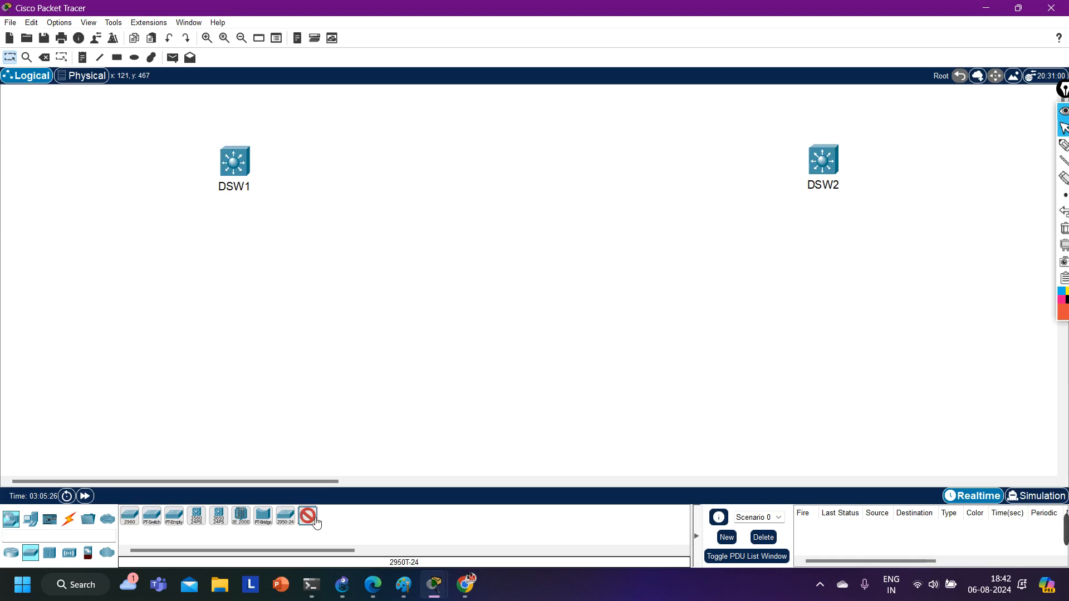
{"action": "left_click", "coordinate": [314, 521]}
{"action": "left_click", "coordinate": [315, 521], "text": "ctrl"}
{"action": "left_click", "coordinate": [126, 312]}
{"action": "left_click", "coordinate": [200, 313]}
{"action": "left_click", "coordinate": [303, 318]}
{"action": "left_click", "coordinate": [725, 301]}
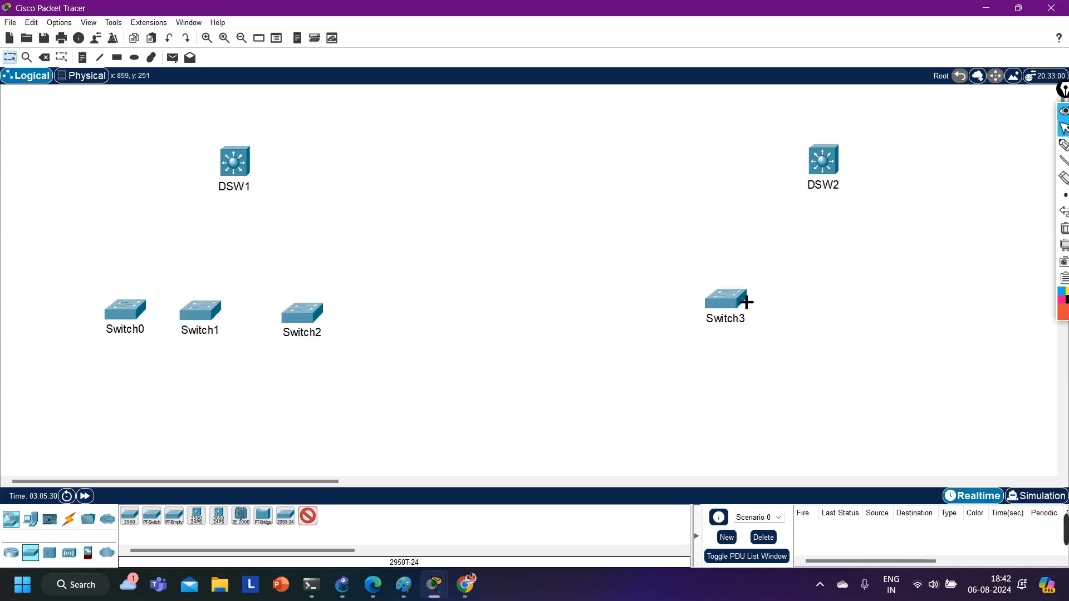
{"action": "left_click", "coordinate": [821, 297]}
{"action": "left_click", "coordinate": [918, 296]}
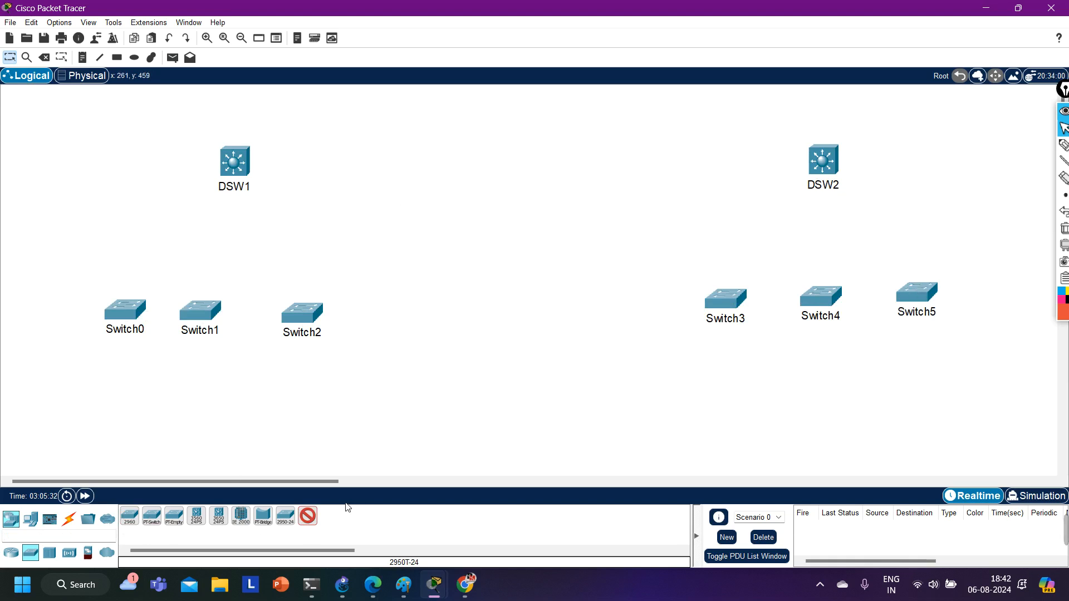
Cable DSW1 to Switch0, Switch1 and Switch2 using the automatically chosen connection type.
{"action": "left_click", "coordinate": [69, 519]}
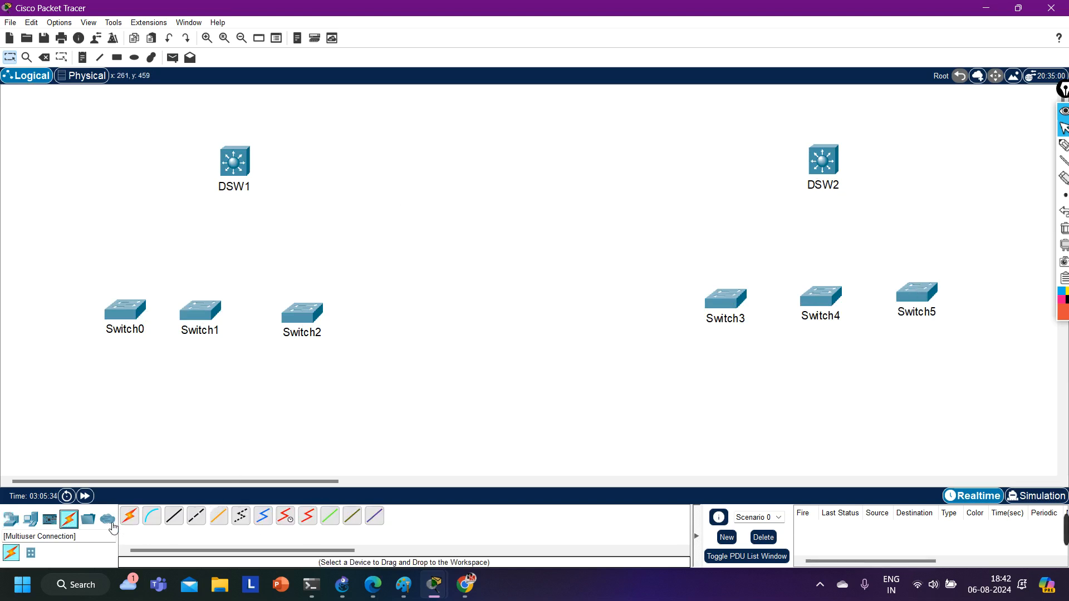
{"action": "left_click", "coordinate": [129, 515]}
{"action": "left_click", "coordinate": [235, 162]}
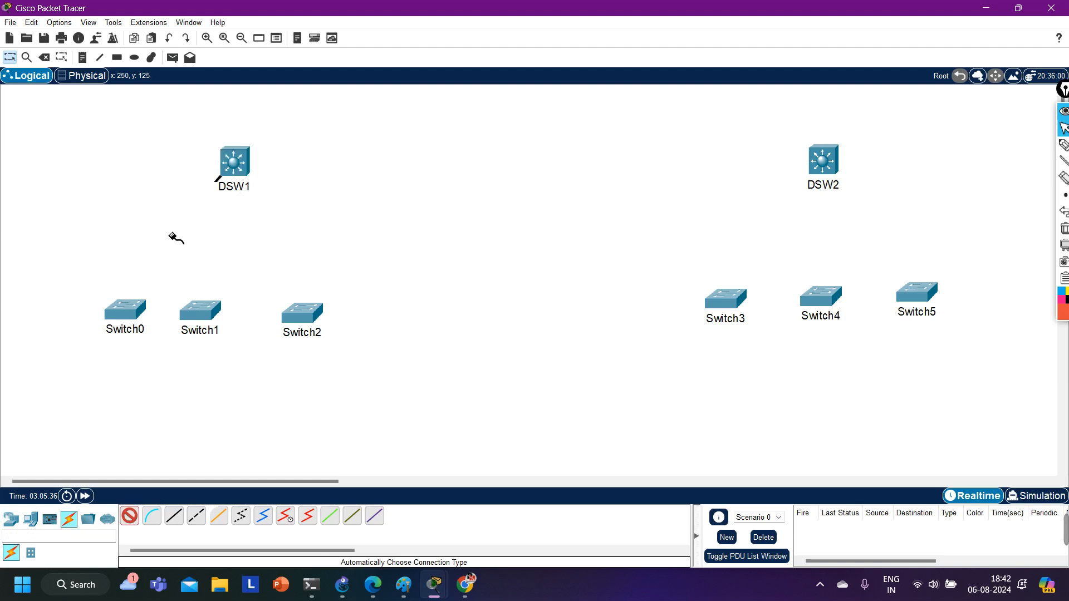
{"action": "left_click", "coordinate": [128, 312]}
{"action": "left_click", "coordinate": [234, 162]}
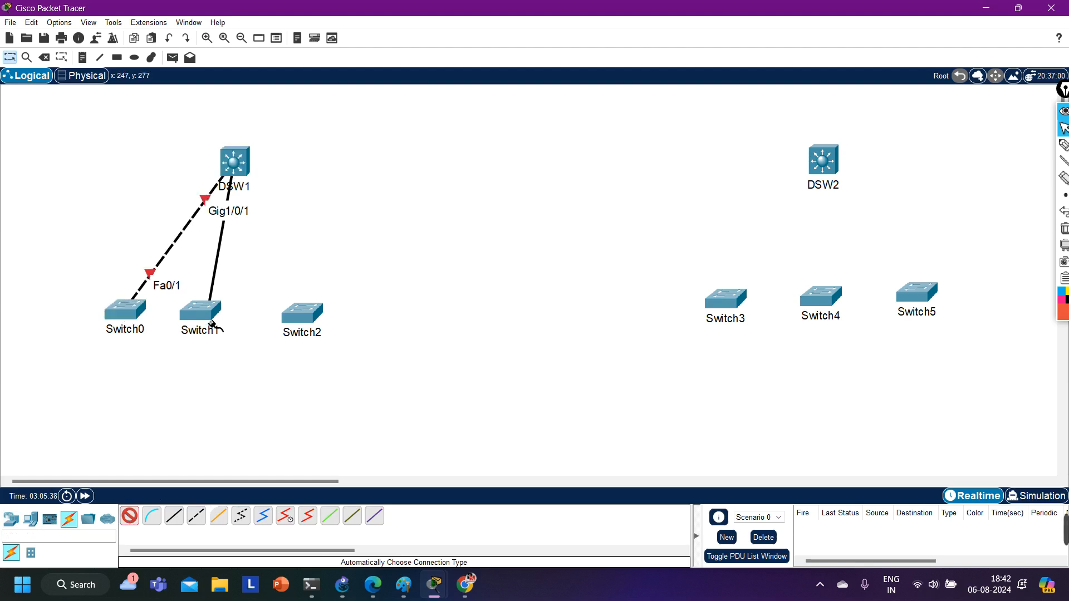
{"action": "left_click", "coordinate": [212, 325]}
{"action": "left_click", "coordinate": [234, 163]}
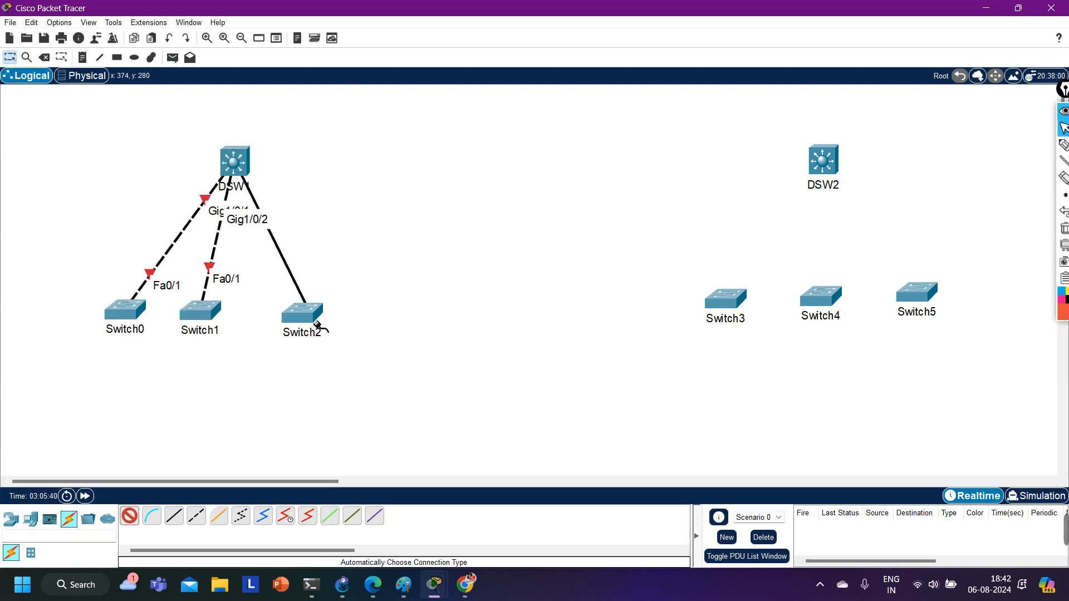
{"action": "left_click", "coordinate": [315, 324]}
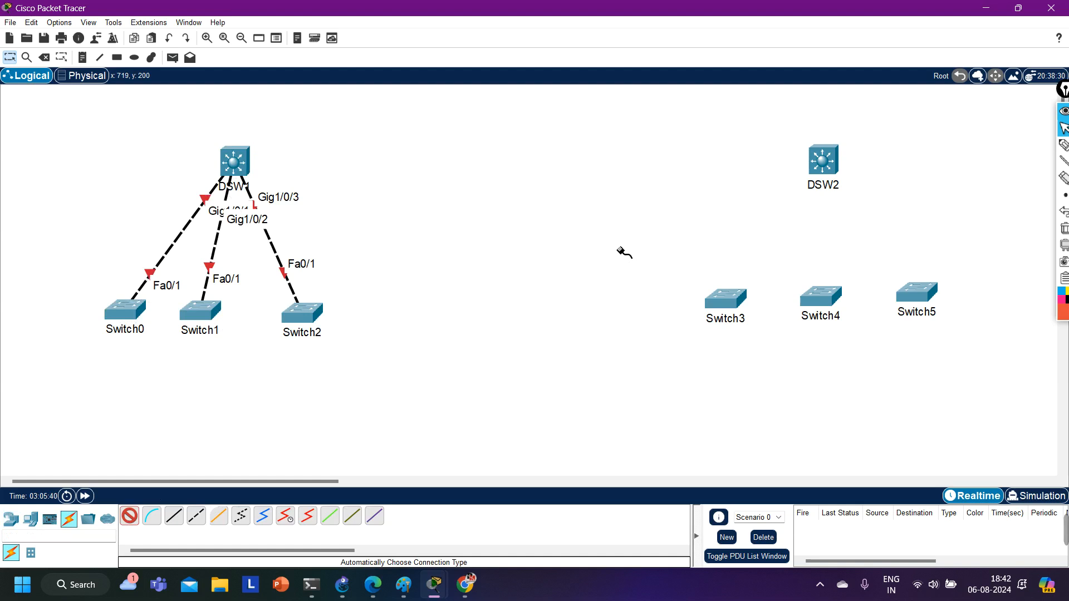
Cable DSW2 to Switch3, Switch4 and Switch5 with automatic connections and leave the cabling tool.
{"action": "left_click", "coordinate": [829, 167]}
{"action": "left_click", "coordinate": [724, 298]}
{"action": "left_click", "coordinate": [838, 177]}
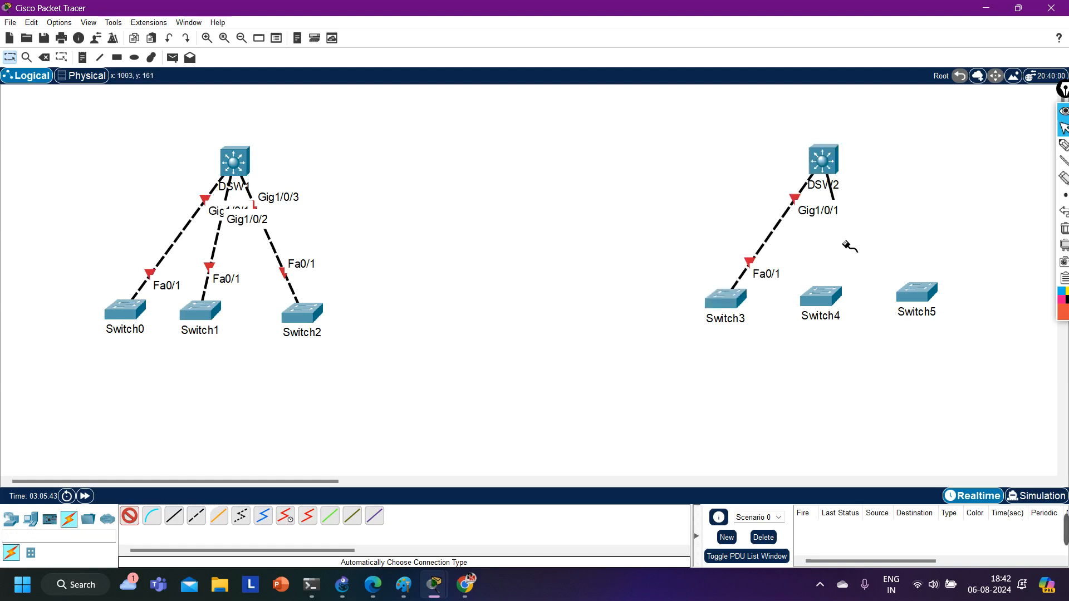
{"action": "left_click", "coordinate": [833, 294]}
{"action": "left_click", "coordinate": [837, 174]}
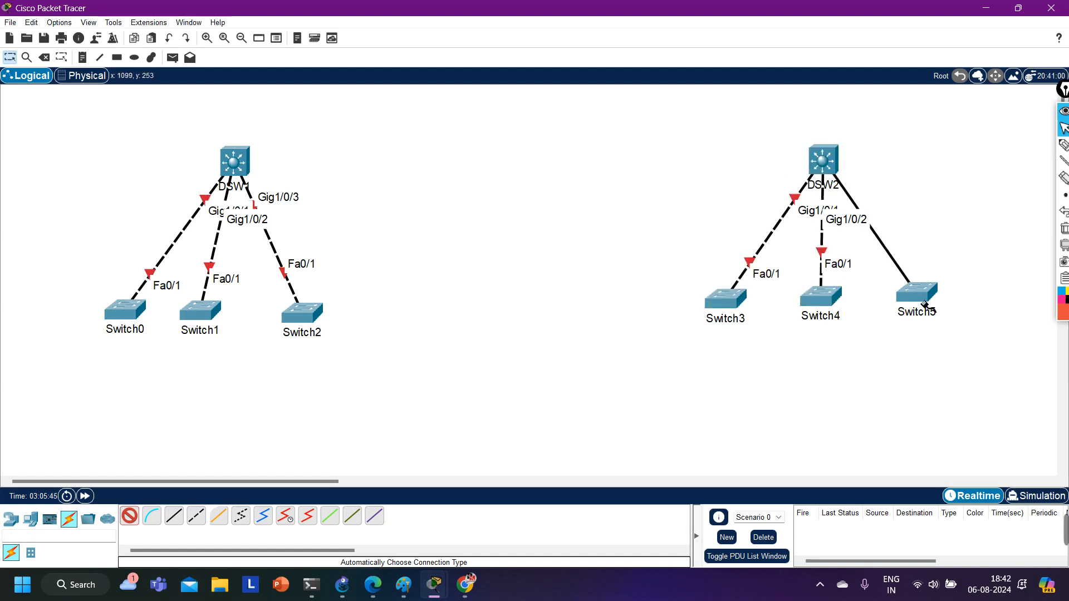
{"action": "left_click", "coordinate": [925, 304]}
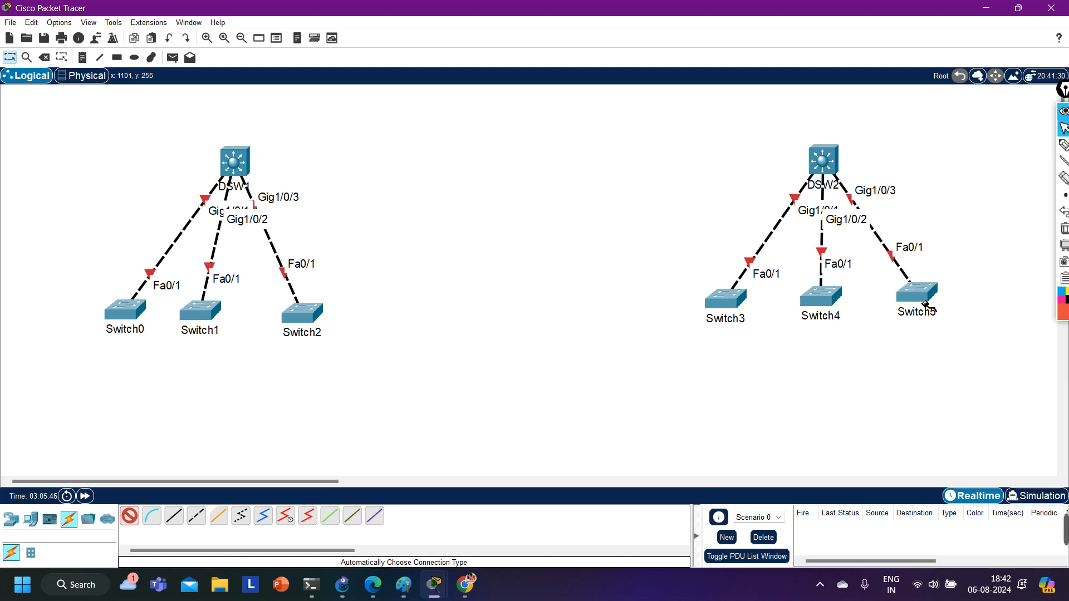
{"action": "left_click", "coordinate": [131, 521]}
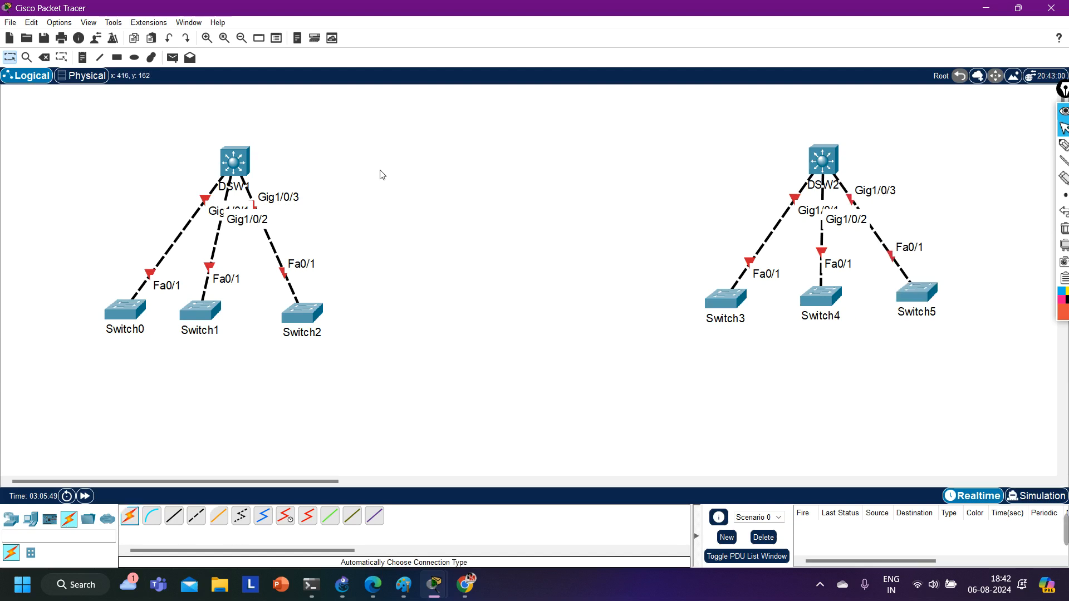
Try to attach a fiber cable to port GigabitEthernet1/0/24 of DSW1.
{"action": "left_click_drag", "start_coordinate": [147, 121], "coordinate": [83, 184]}
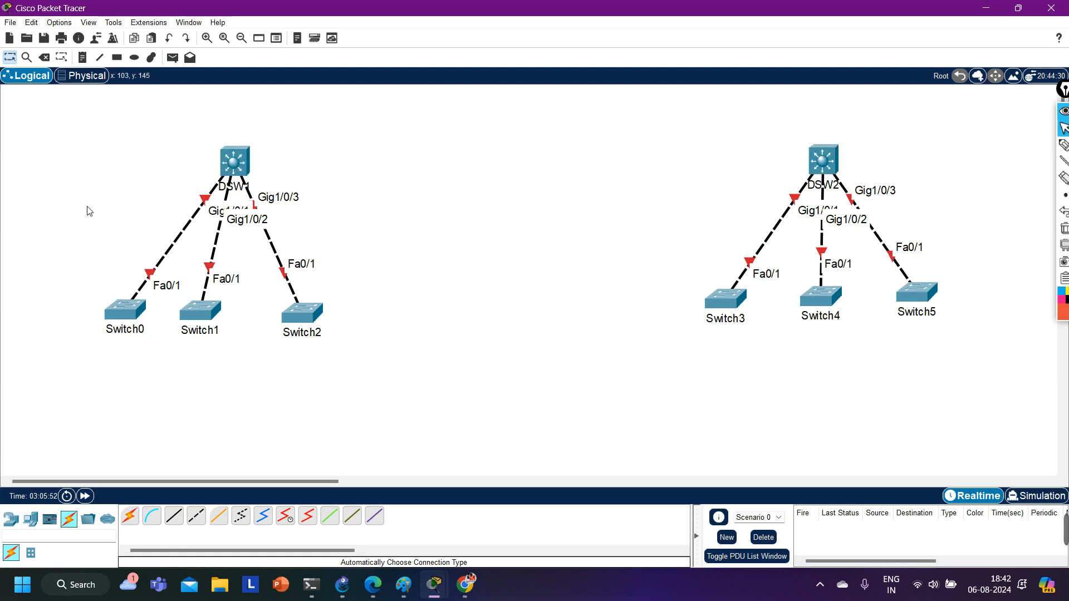
{"action": "left_click", "coordinate": [224, 526]}
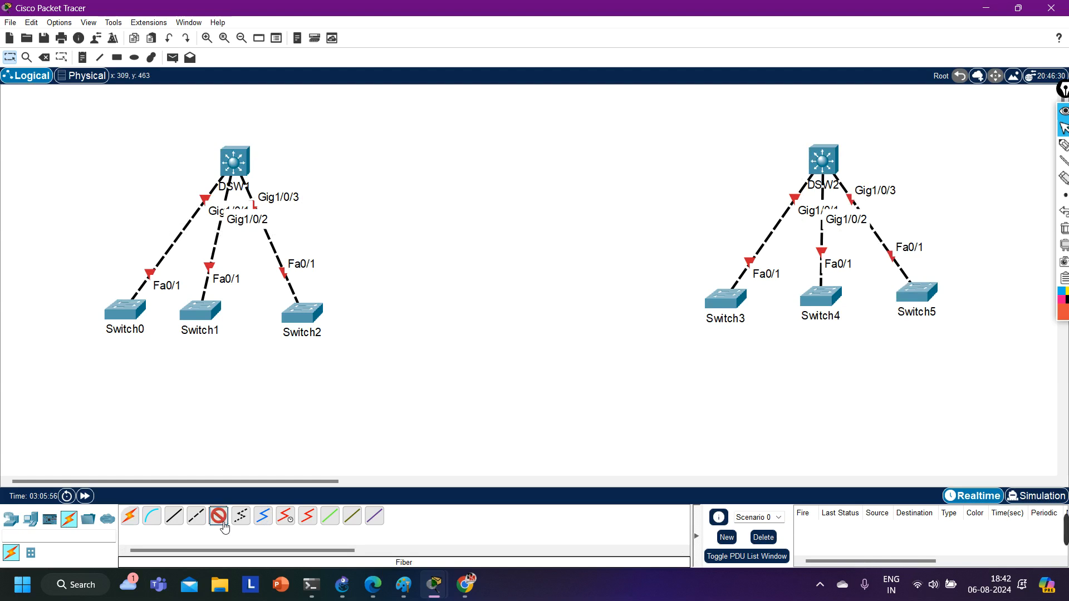
{"action": "left_click", "coordinate": [233, 160]}
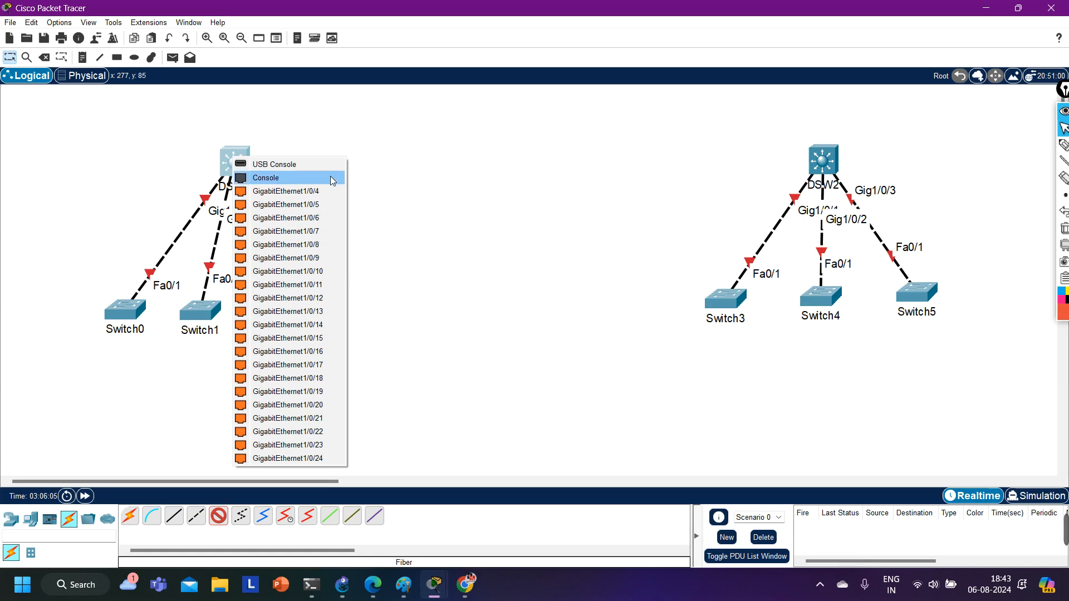
{"action": "left_click", "coordinate": [306, 459]}
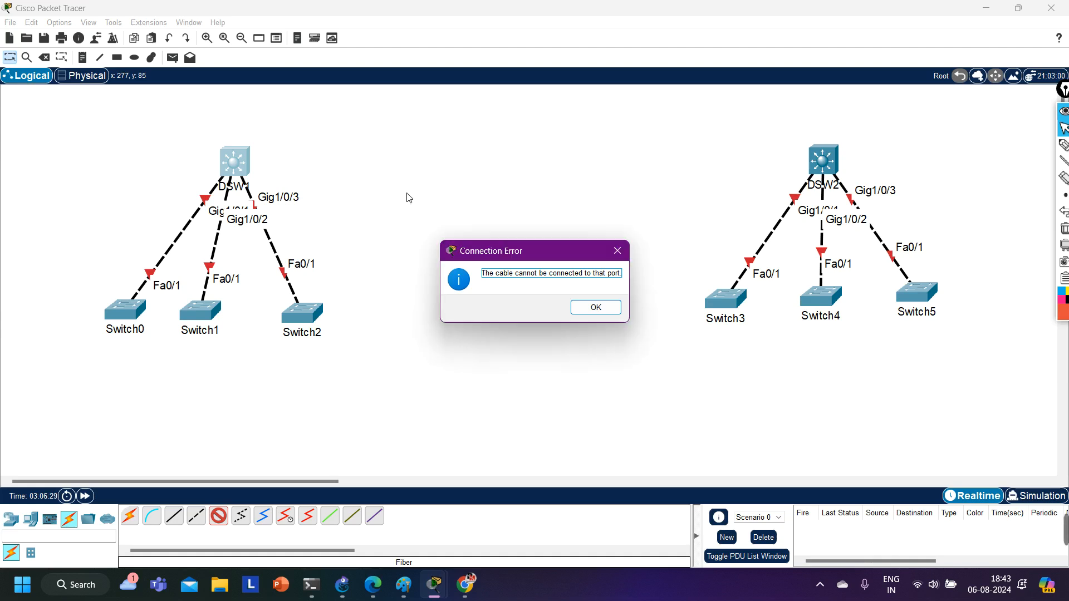
{"action": "left_click", "coordinate": [596, 307]}
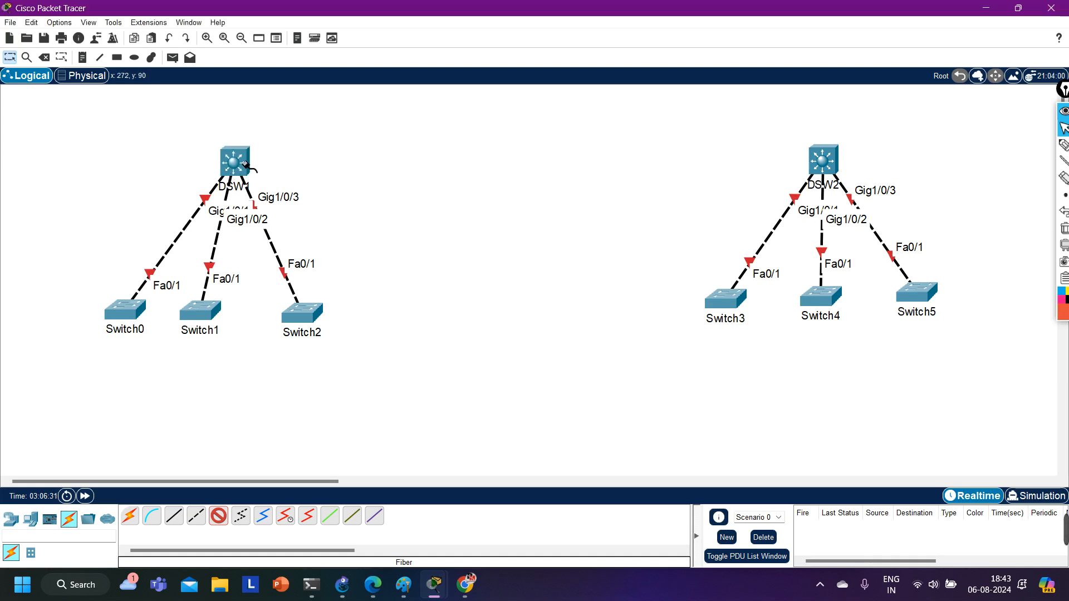
{"action": "left_click_drag", "start_coordinate": [362, 119], "coordinate": [141, 202]}
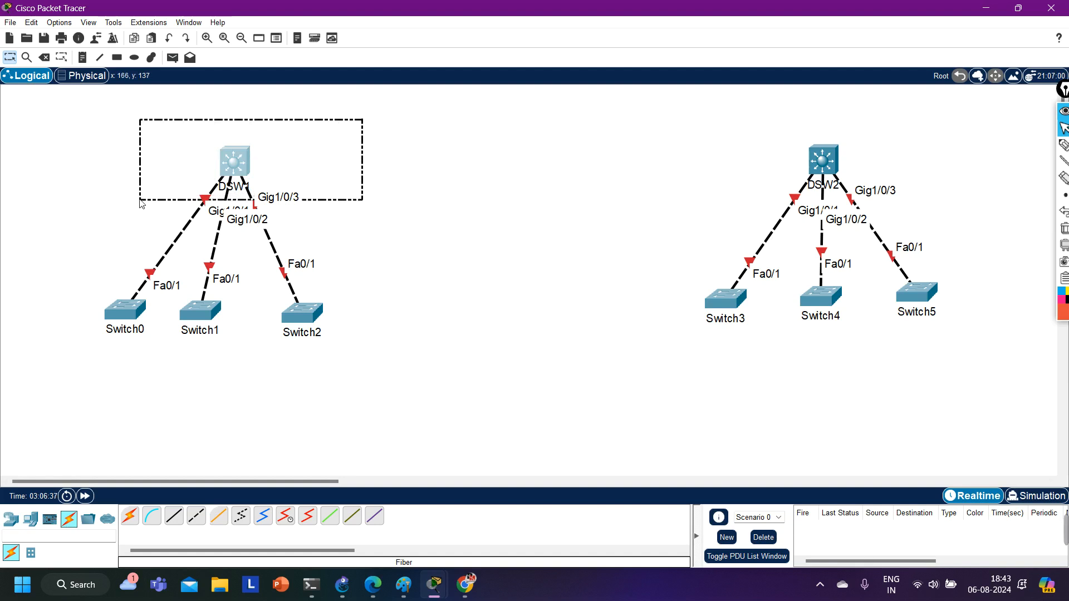
{"action": "left_click_drag", "start_coordinate": [142, 203], "coordinate": [122, 207]}
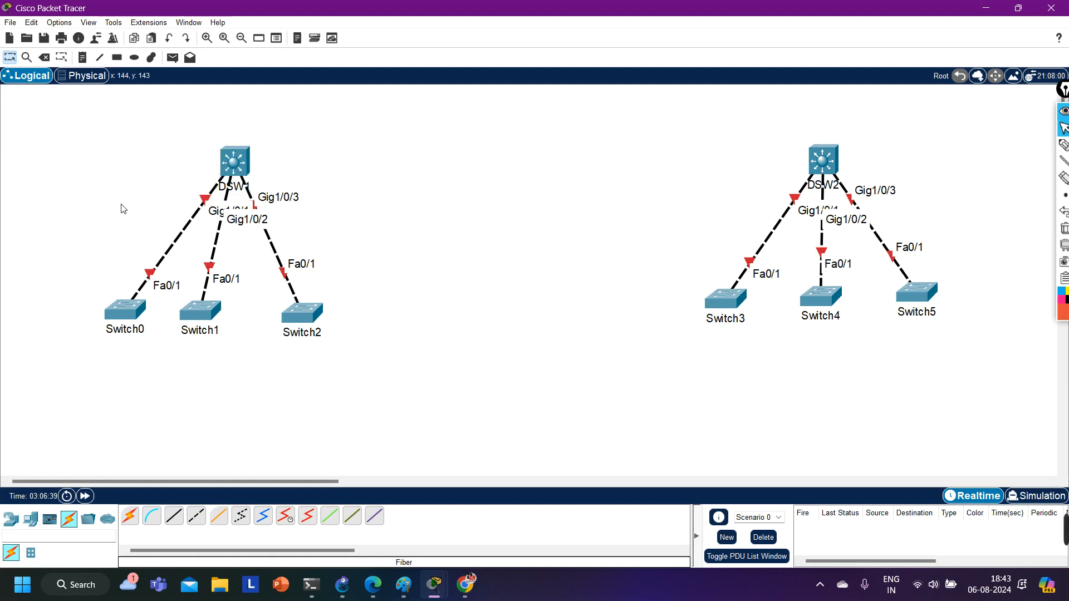
{"action": "left_click_drag", "start_coordinate": [160, 130], "coordinate": [282, 252]}
Open DSW1's physical device view, zoom in on the chassis and widen the window to show it fully.
{"action": "left_click", "coordinate": [235, 161]}
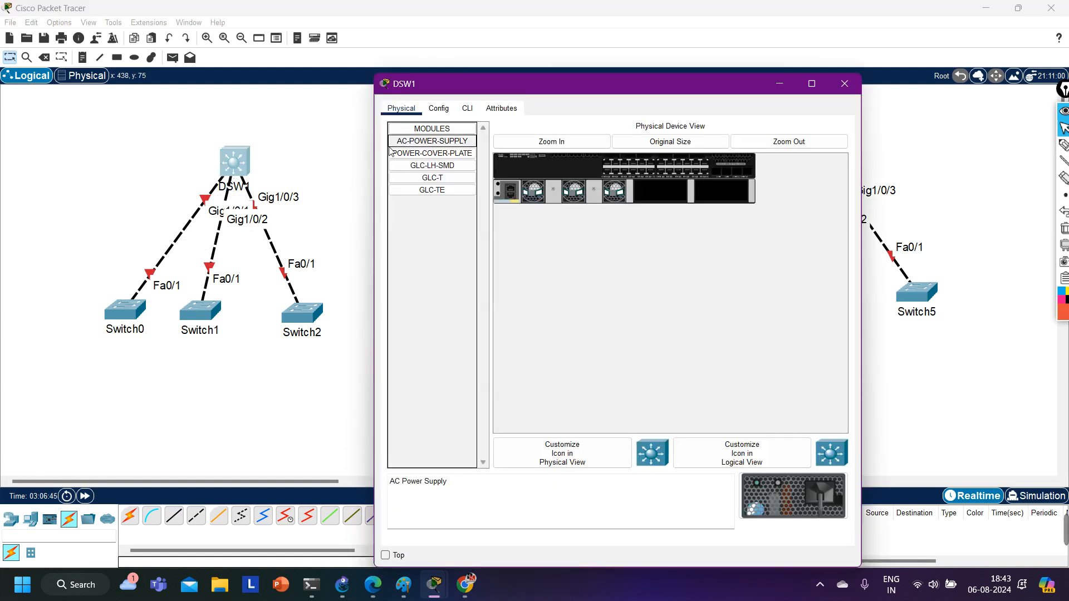
{"action": "left_click", "coordinate": [560, 142]}
{"action": "left_click_drag", "start_coordinate": [632, 91], "coordinate": [608, 75]}
{"action": "left_click_drag", "start_coordinate": [838, 329], "coordinate": [1024, 328]}
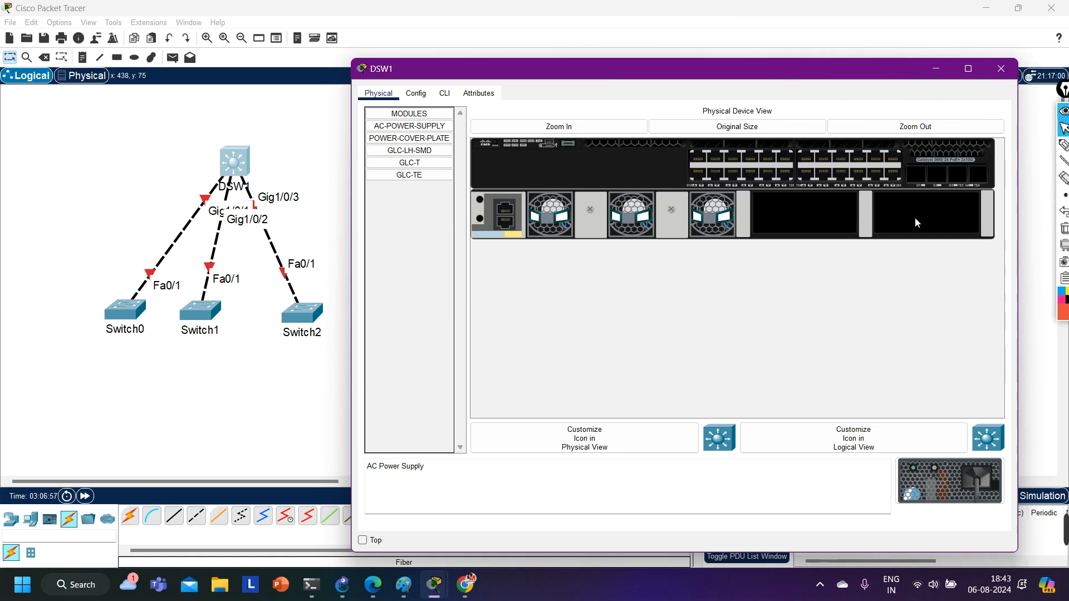
Install AC power supplies in both empty power bays of DSW1 and remove them again.
{"action": "left_click_drag", "start_coordinate": [954, 509], "coordinate": [958, 232]}
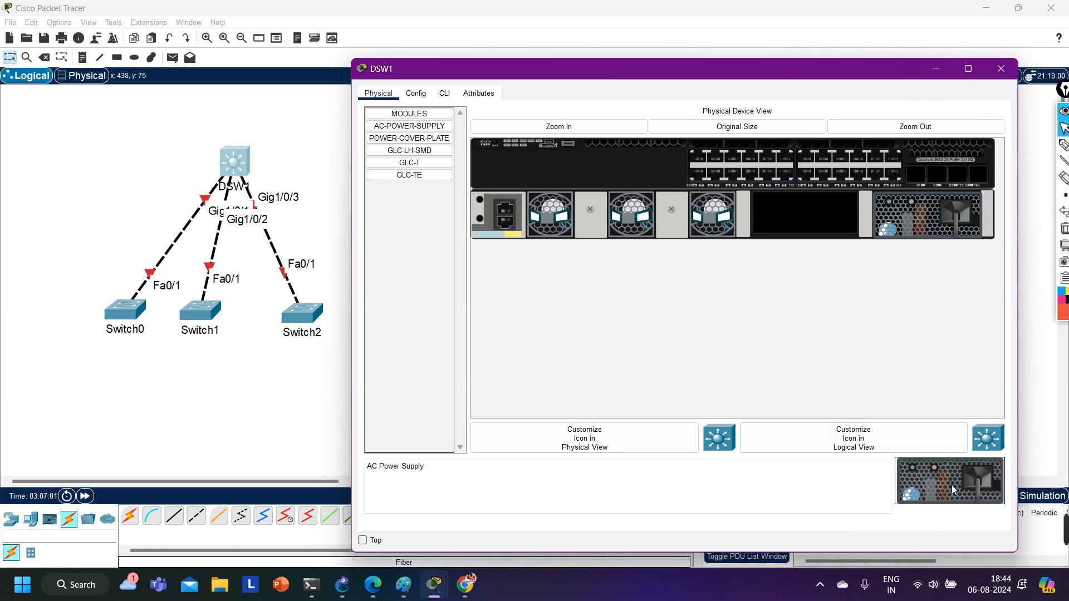
{"action": "left_click_drag", "start_coordinate": [953, 490], "coordinate": [847, 222]}
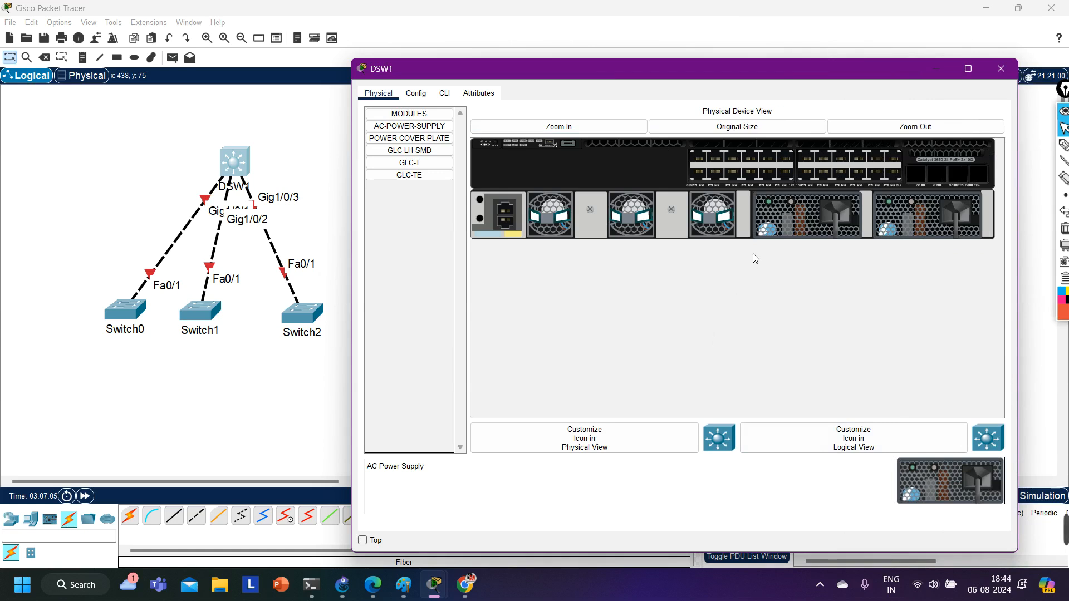
{"action": "left_click_drag", "start_coordinate": [790, 217], "coordinate": [953, 490]}
{"action": "left_click_drag", "start_coordinate": [940, 203], "coordinate": [958, 480]}
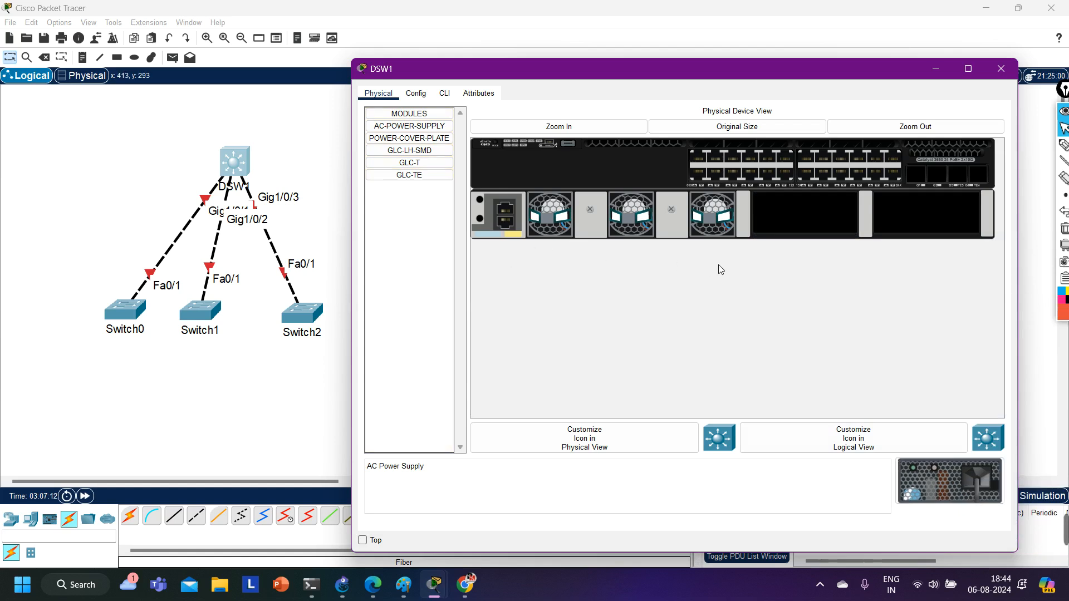
Show the GLC-TE module's description, outline DSW1's module slots and Ethernet port block in red pen, and point an arrow at the Ethernet ports.
{"action": "mouse_move", "coordinate": [404, 172]}
{"action": "left_mouse_down"}
{"action": "mouse_move", "coordinate": [588, 283]}
{"action": "mouse_move", "coordinate": [418, 198]}
{"action": "mouse_move", "coordinate": [412, 183]}
{"action": "left_mouse_up"}
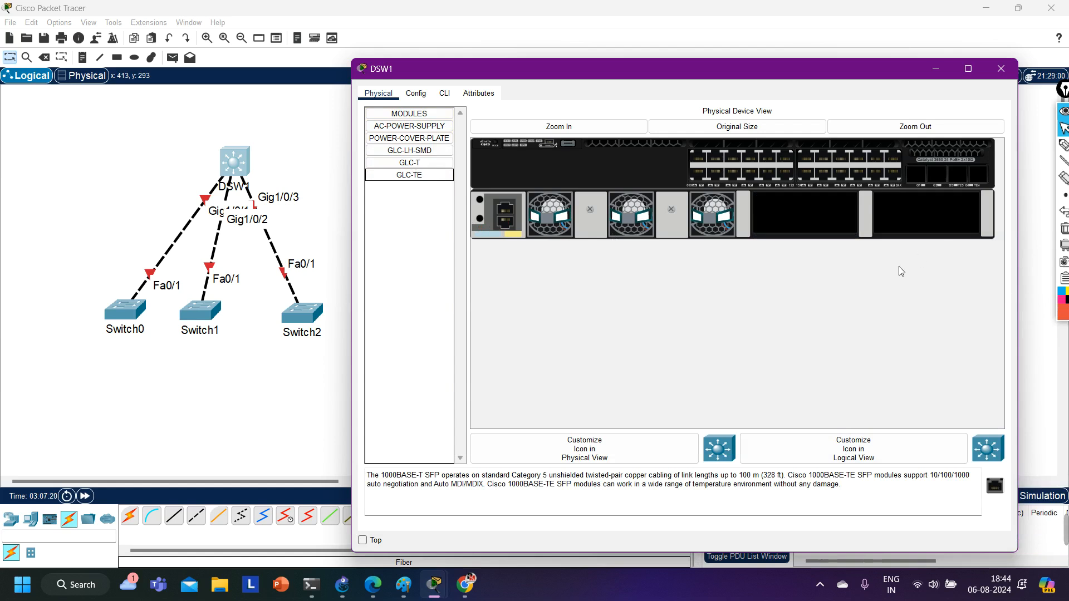
{"action": "left_click", "coordinate": [1063, 145]}
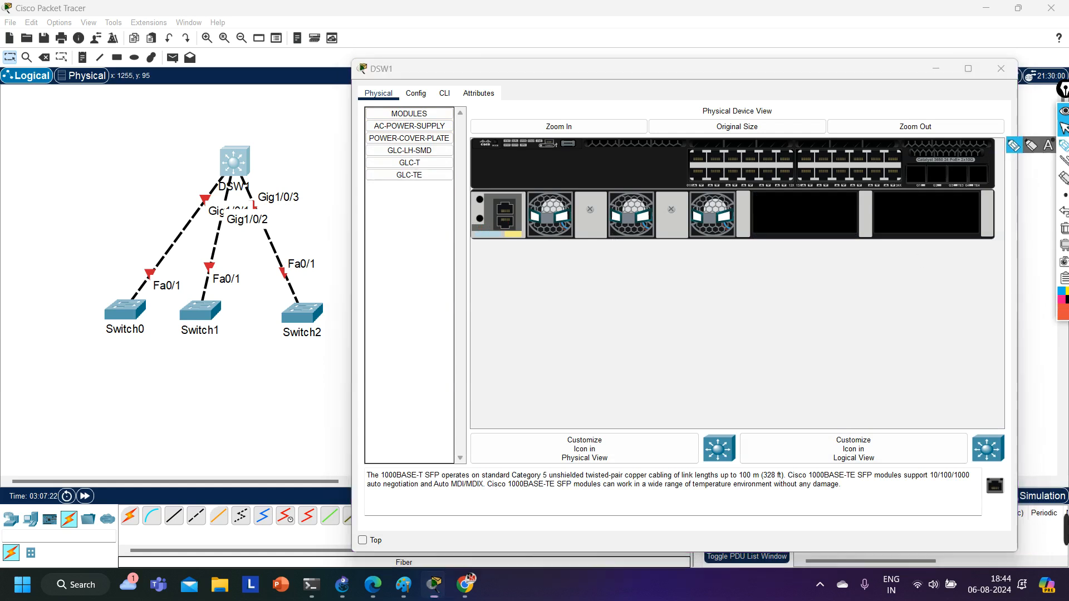
{"action": "mouse_move", "coordinate": [965, 151]}
{"action": "left_mouse_down"}
{"action": "mouse_move", "coordinate": [916, 154]}
{"action": "mouse_move", "coordinate": [894, 187]}
{"action": "mouse_move", "coordinate": [991, 196]}
{"action": "mouse_move", "coordinate": [1001, 162]}
{"action": "mouse_move", "coordinate": [956, 154]}
{"action": "left_mouse_up"}
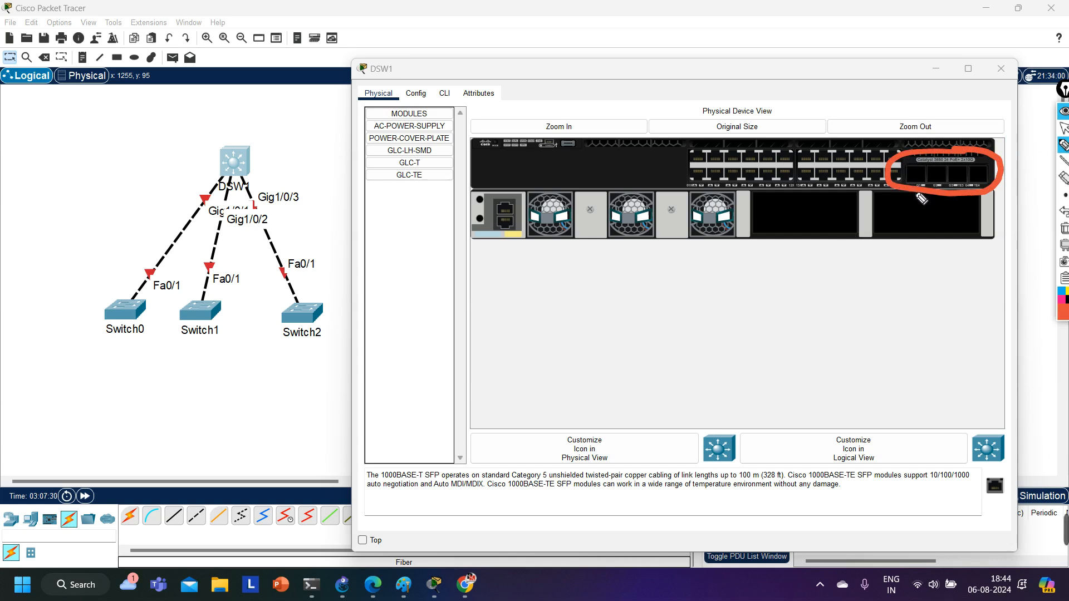
{"action": "mouse_move", "coordinate": [829, 145]}
{"action": "left_mouse_down"}
{"action": "mouse_move", "coordinate": [676, 149]}
{"action": "mouse_move", "coordinate": [749, 194]}
{"action": "mouse_move", "coordinate": [897, 196]}
{"action": "mouse_move", "coordinate": [902, 158]}
{"action": "mouse_move", "coordinate": [813, 148]}
{"action": "left_mouse_up"}
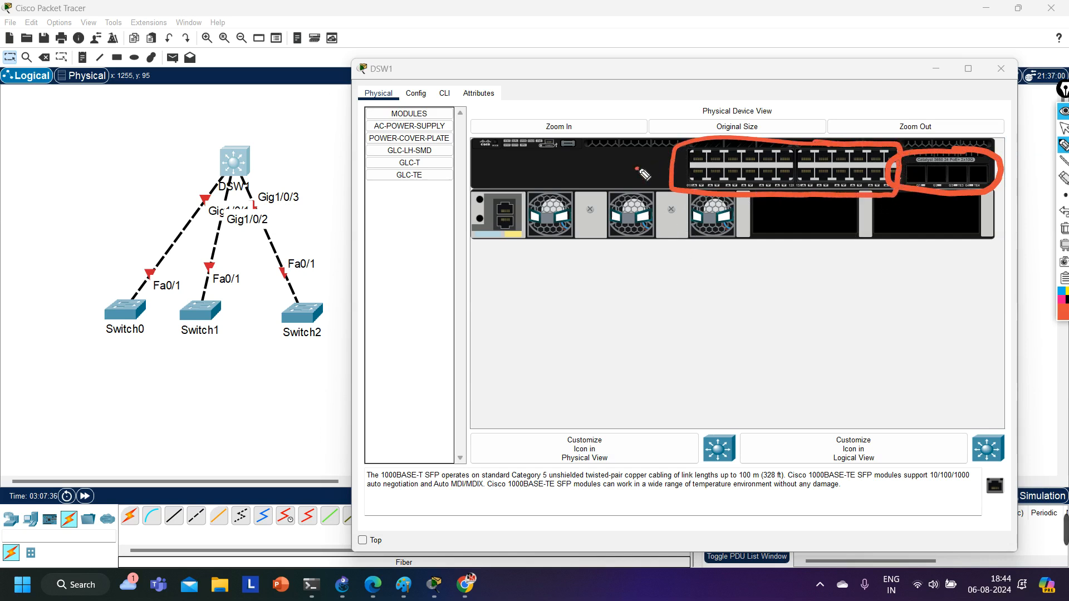
{"action": "left_click_drag", "start_coordinate": [640, 167], "coordinate": [691, 161]}
{"action": "left_click_drag", "start_coordinate": [677, 154], "coordinate": [674, 184]}
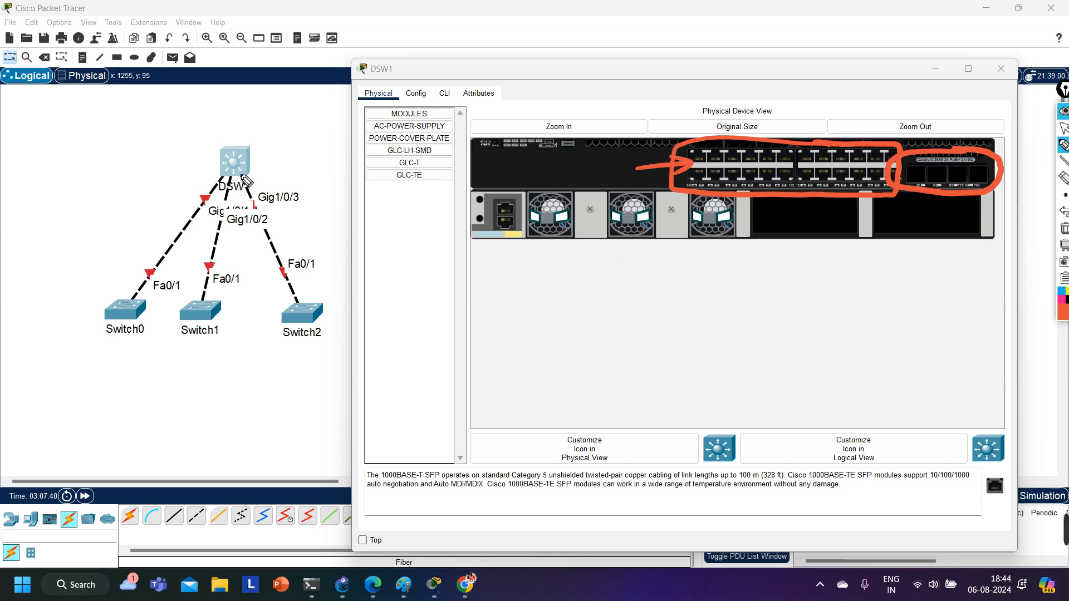
Circle DSW1 in the topology in red pen, erase all pen markings and return to the normal pointer.
{"action": "mouse_move", "coordinate": [248, 146]}
{"action": "left_mouse_down"}
{"action": "mouse_move", "coordinate": [295, 178]}
{"action": "mouse_move", "coordinate": [212, 188]}
{"action": "left_mouse_up"}
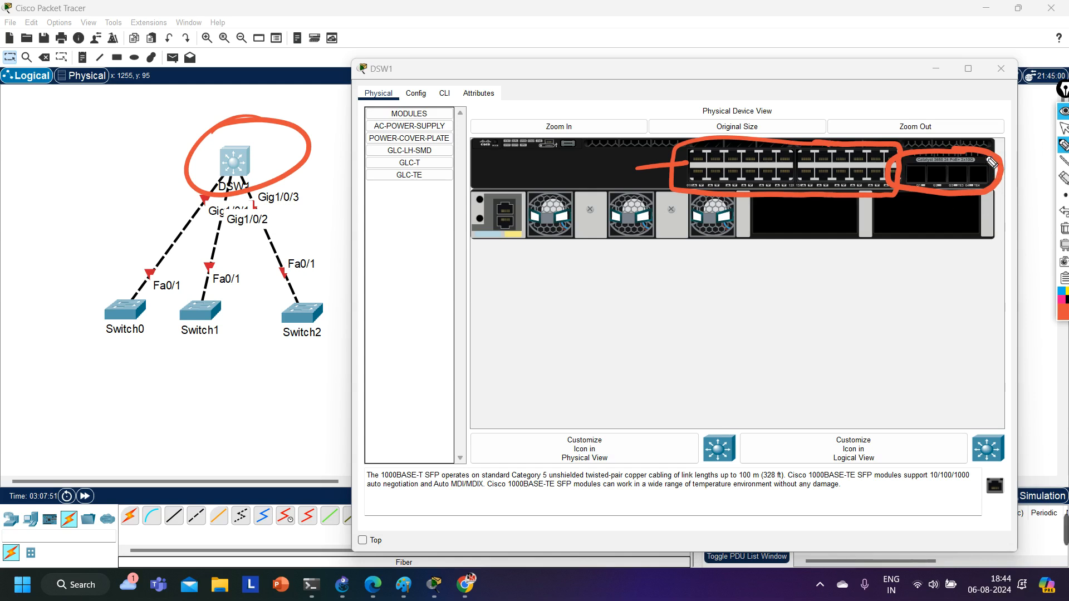
{"action": "left_click", "coordinate": [1064, 228]}
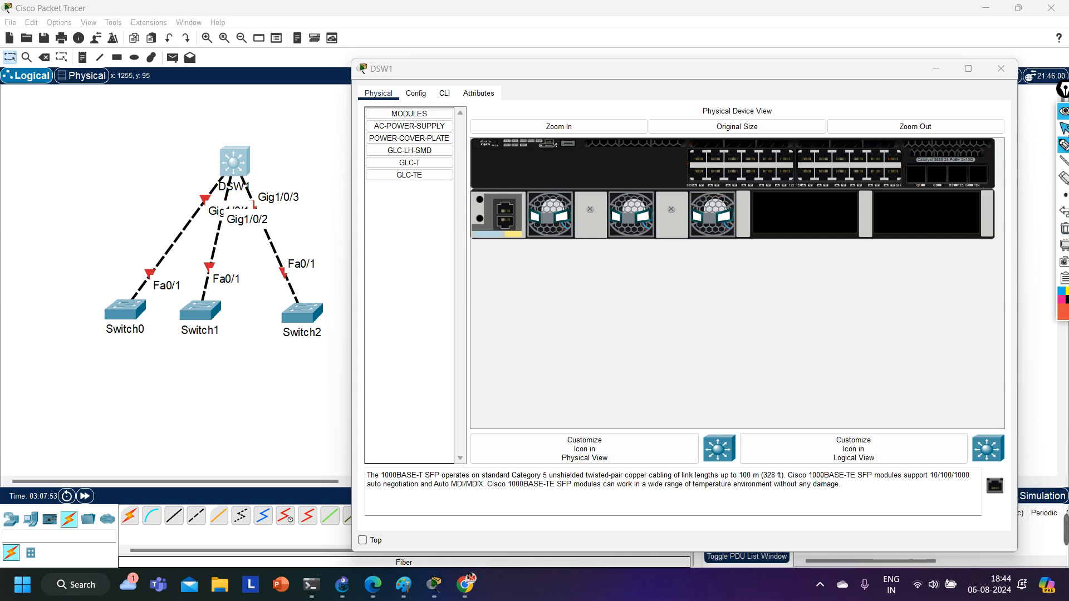
{"action": "left_click", "coordinate": [1063, 128]}
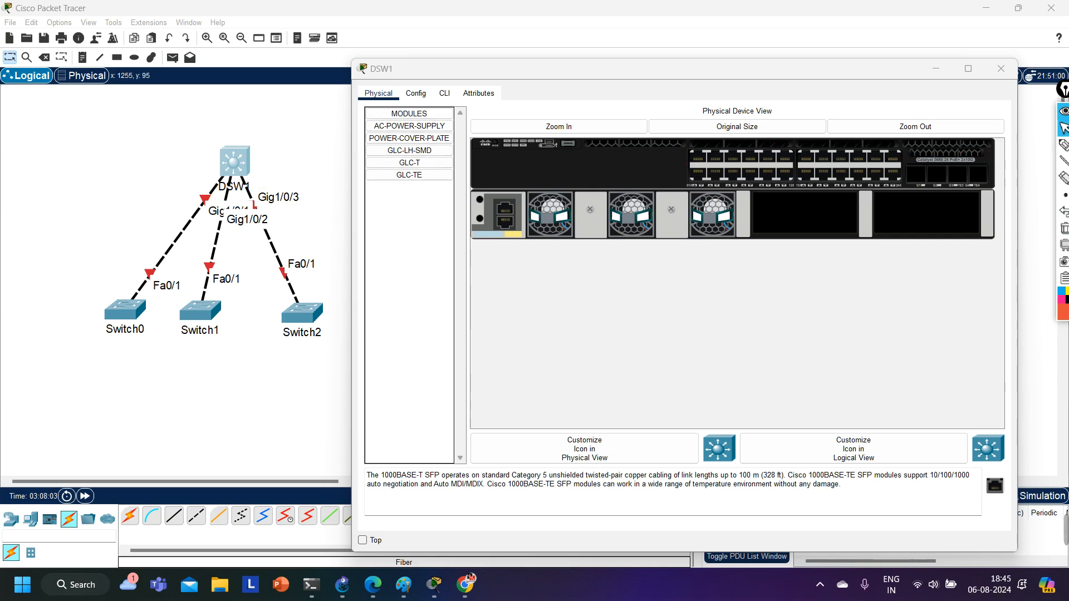
Install a GLC-LH-SMD module in the first SFP slot of DSW1 and move the device window clear of DSW1 in the topology.
{"action": "left_click_drag", "start_coordinate": [409, 138], "coordinate": [551, 306]}
{"action": "left_click_drag", "start_coordinate": [412, 132], "coordinate": [443, 206]}
{"action": "left_click", "coordinate": [426, 164]}
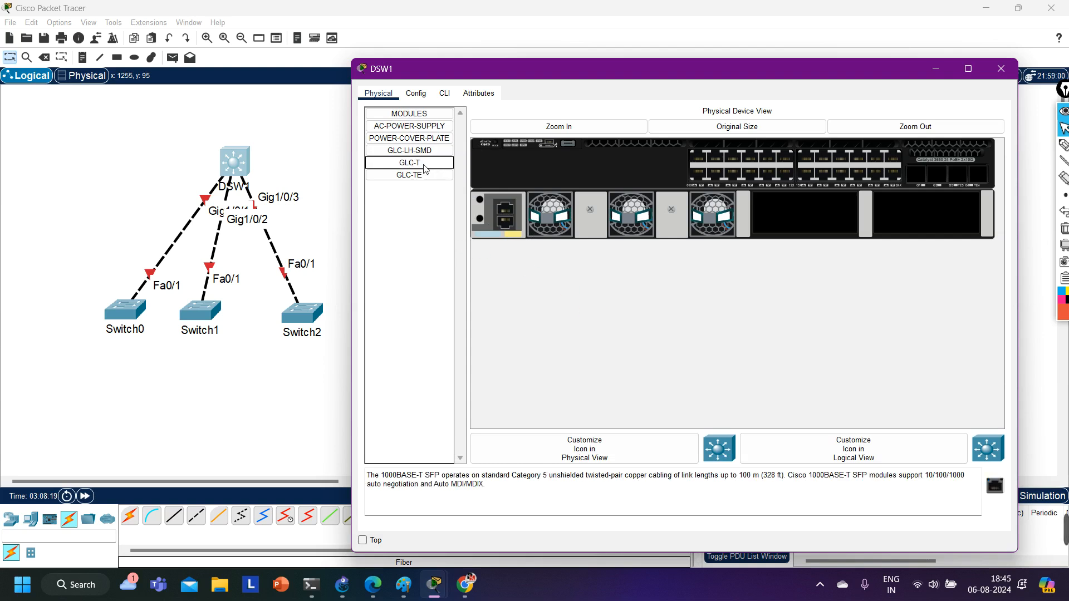
{"action": "left_click_drag", "start_coordinate": [411, 149], "coordinate": [925, 184]}
{"action": "left_click_drag", "start_coordinate": [924, 185], "coordinate": [917, 176]}
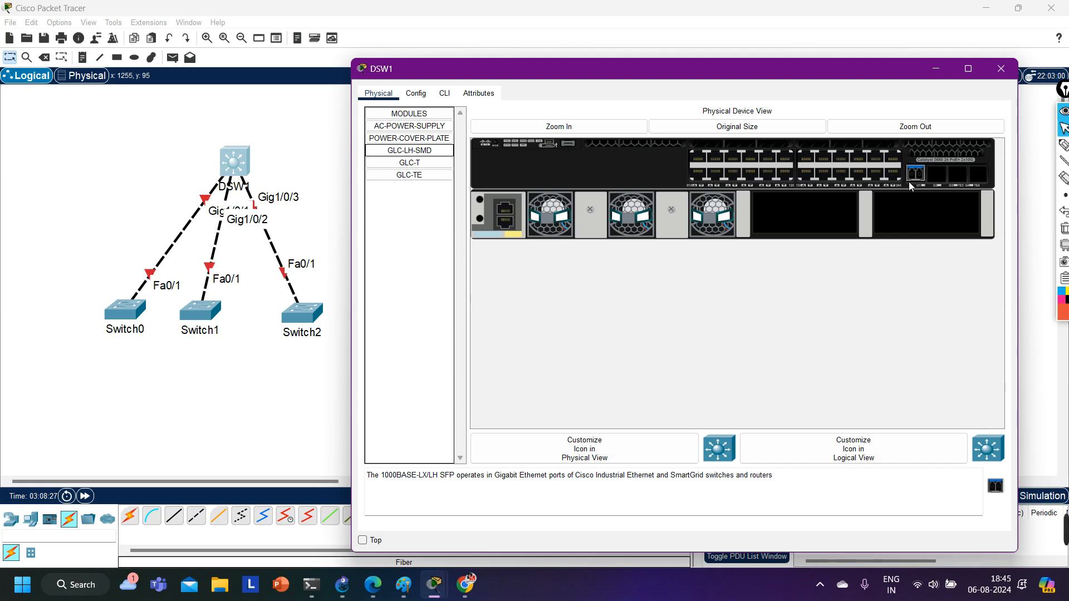
{"action": "left_click_drag", "start_coordinate": [785, 75], "coordinate": [589, 70]}
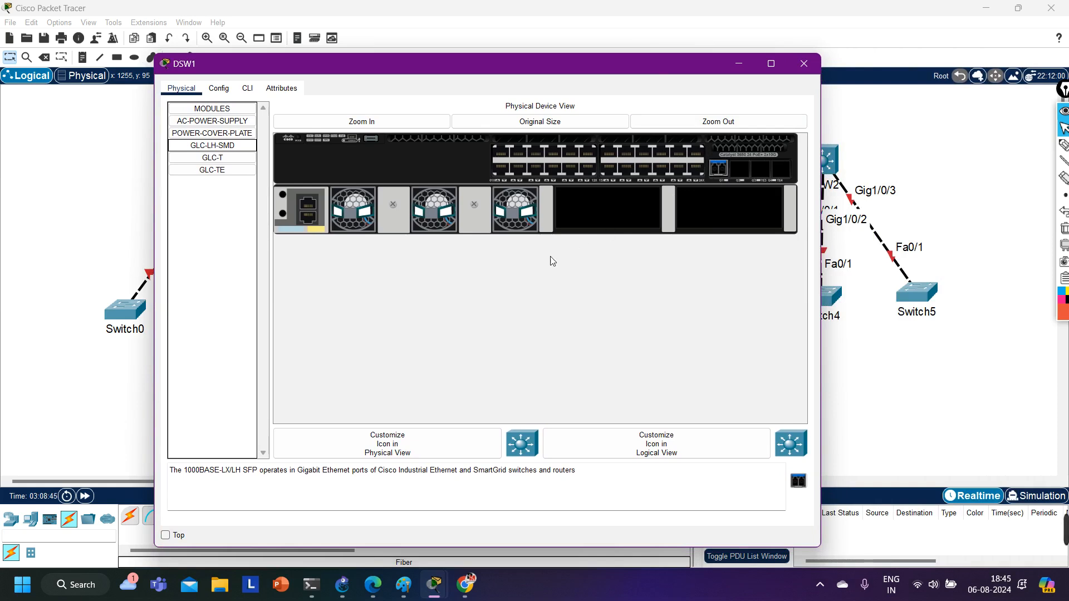
Switch to Chrome and run a Google image search for "fiber cable".
{"action": "left_click", "coordinate": [469, 592]}
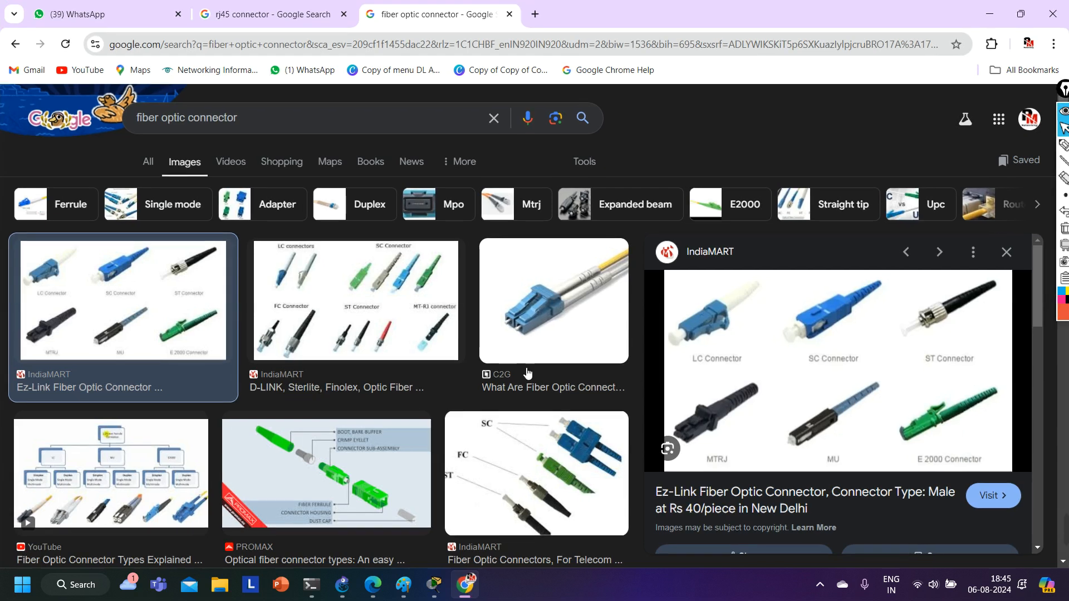
{"action": "scroll", "coordinate": [372, 383], "scroll_direction": "down", "scroll_amount": 5}
{"action": "scroll", "coordinate": [372, 383], "scroll_direction": "up", "scroll_amount": 5}
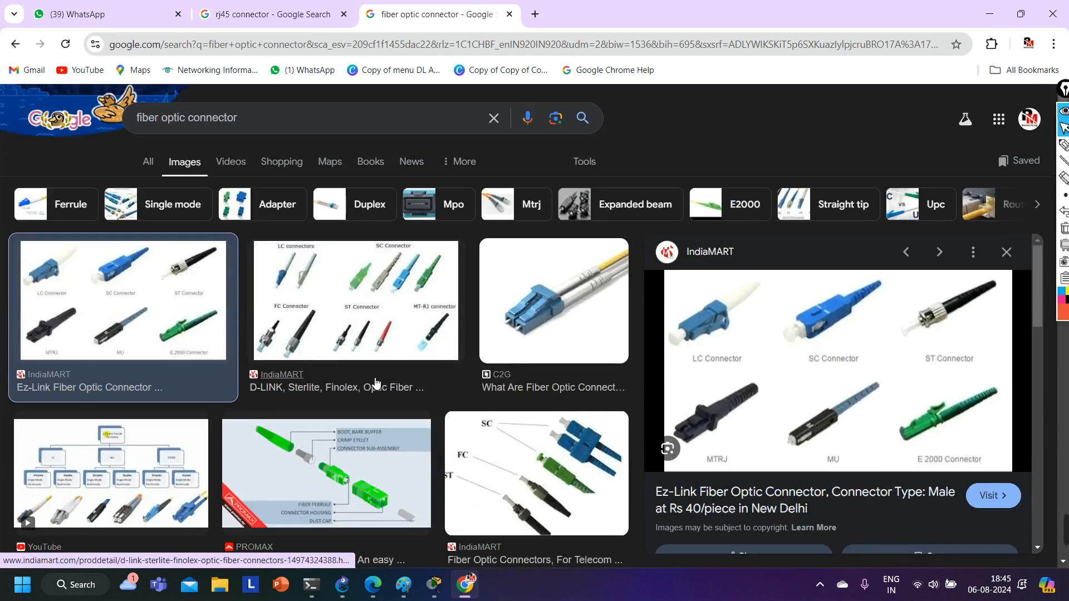
{"action": "left_click", "coordinate": [283, 127]}
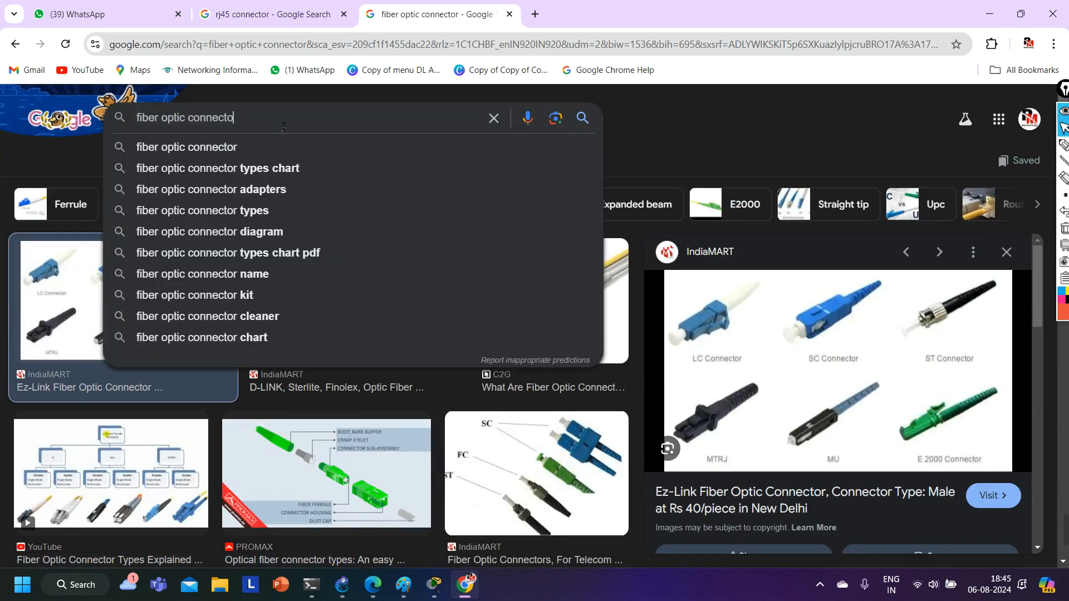
{"action": "key", "text": "BackSpace"}
{"action": "key", "text": "BackSpace"}
{"action": "key", "text": "BackSpace"}
{"action": "key", "text": "BackSpace"}
{"action": "key", "text": "BackSpace"}
{"action": "key", "text": "BackSpace"}
{"action": "key", "text": "BackSpace"}
{"action": "key", "text": "BackSpace"}
{"action": "key", "text": "BackSpace"}
{"action": "key", "text": "BackSpace"}
{"action": "key", "text": "BackSpace"}
{"action": "key", "text": "BackSpace"}
{"action": "key", "text": "BackSpace"}
{"action": "key", "text": "BackSpace"}
{"action": "key", "text": "BackSpace"}
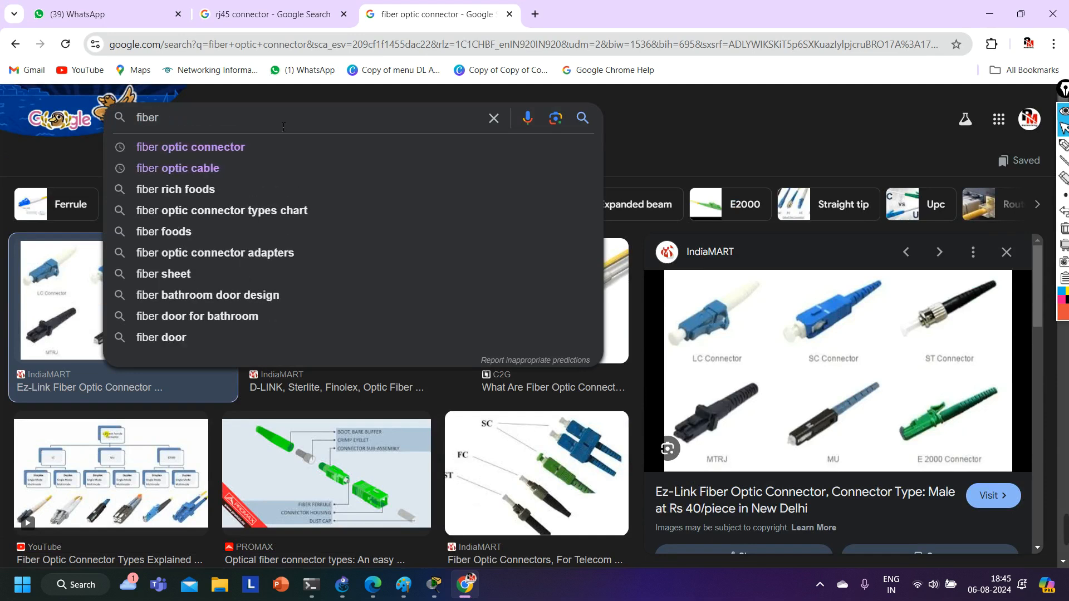
{"action": "type", "text": "CABL"}
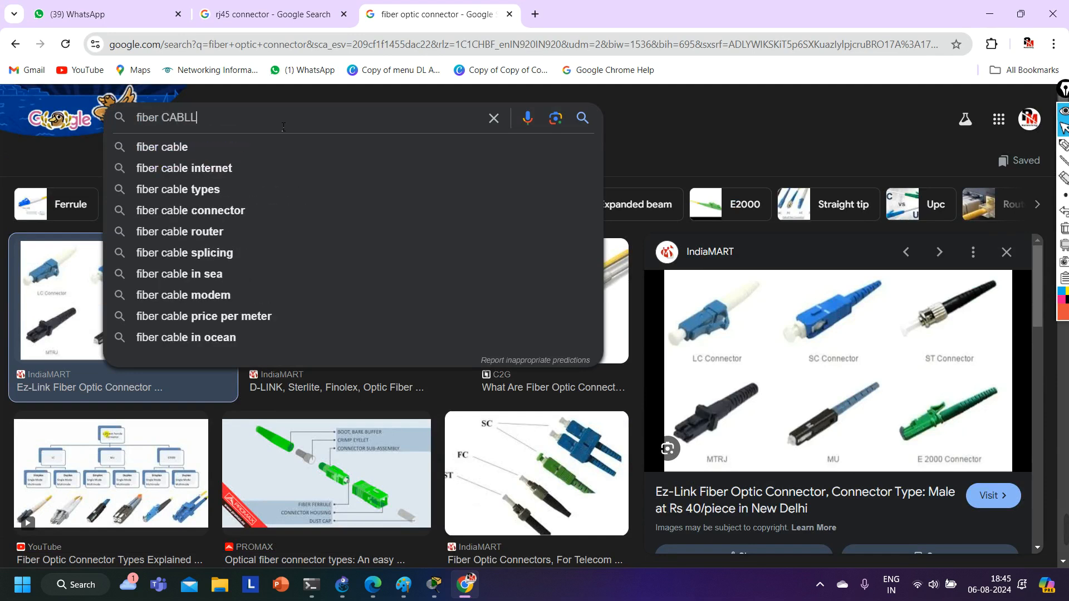
{"action": "type", "text": "L"}
{"action": "key", "text": "Escape"}
{"action": "key", "text": "BackSpace"}
{"action": "key", "text": "BackSpace"}
{"action": "key", "text": "BackSpace"}
{"action": "key", "text": "BackSpace"}
{"action": "key", "text": "BackSpace"}
{"action": "key", "text": "BackSpace"}
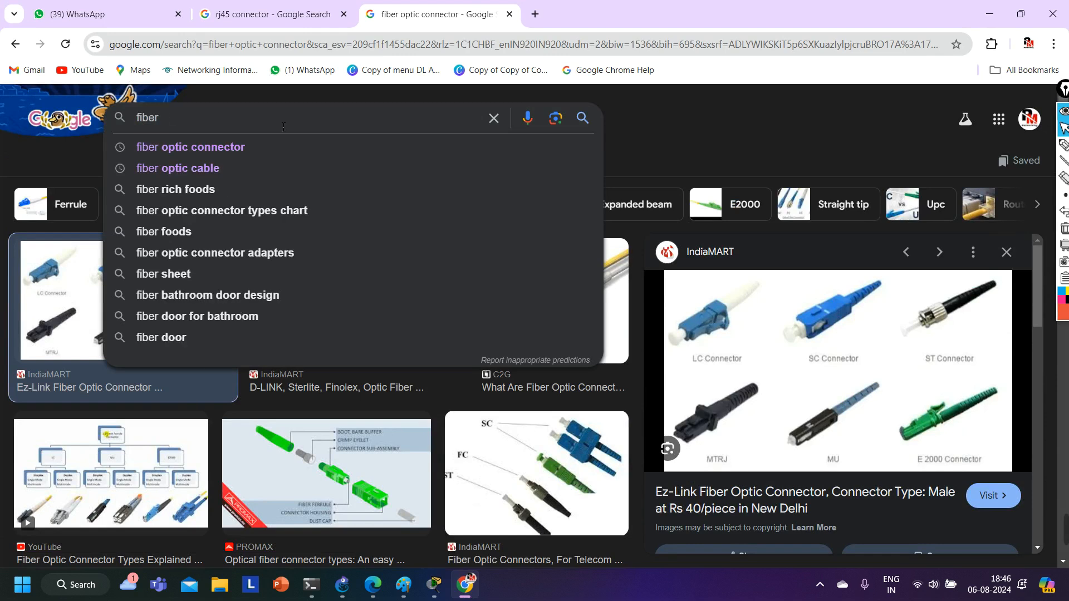
{"action": "type", "text": "cable"}
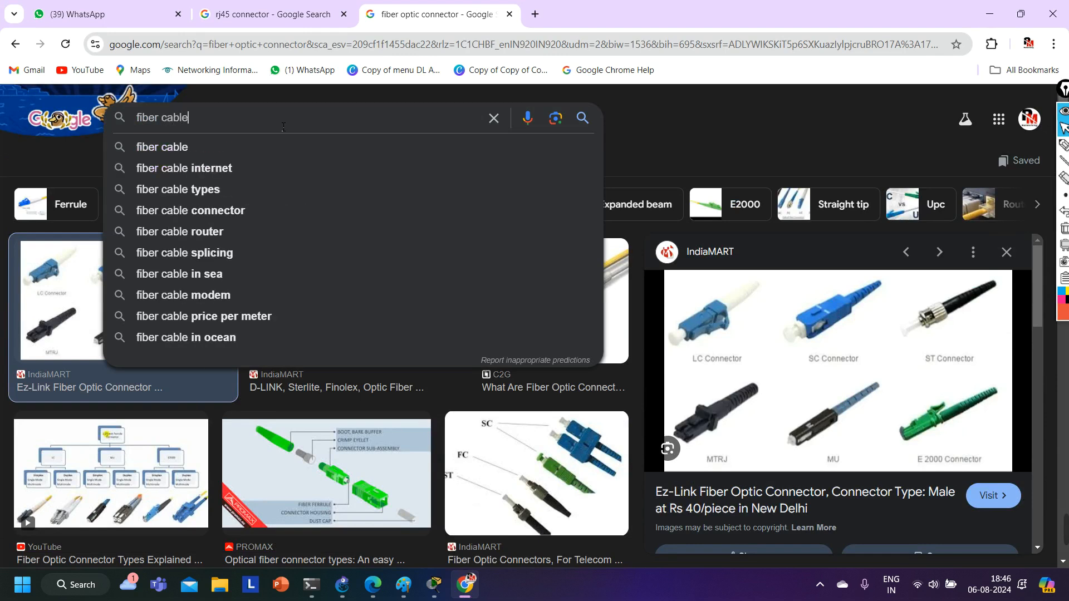
{"action": "key", "text": "Return"}
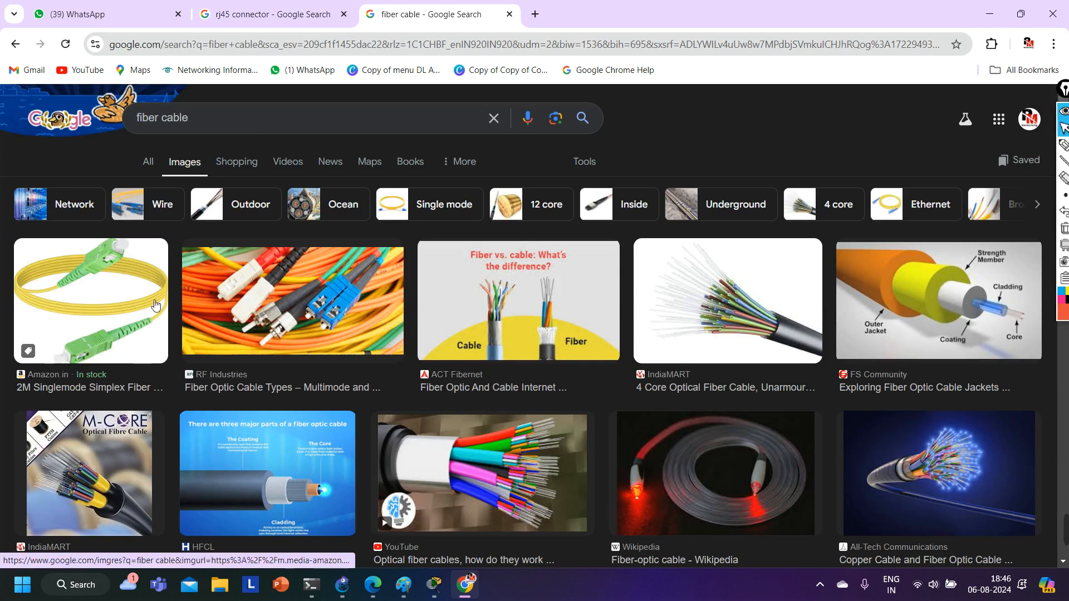
View the simplex SC/APC cable image and the related duplex SC/APC fiber cable image, and return to Packet Tracer.
{"action": "left_click", "coordinate": [87, 299]}
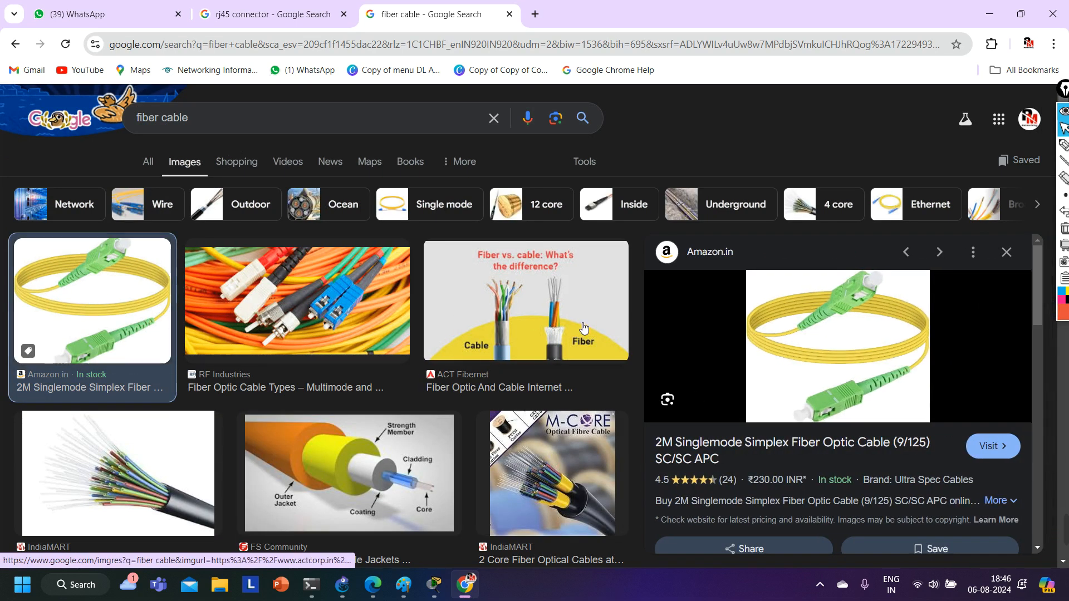
{"action": "scroll", "coordinate": [210, 361], "scroll_direction": "down", "scroll_amount": 10}
{"action": "scroll", "coordinate": [964, 413], "scroll_direction": "down", "scroll_amount": 5}
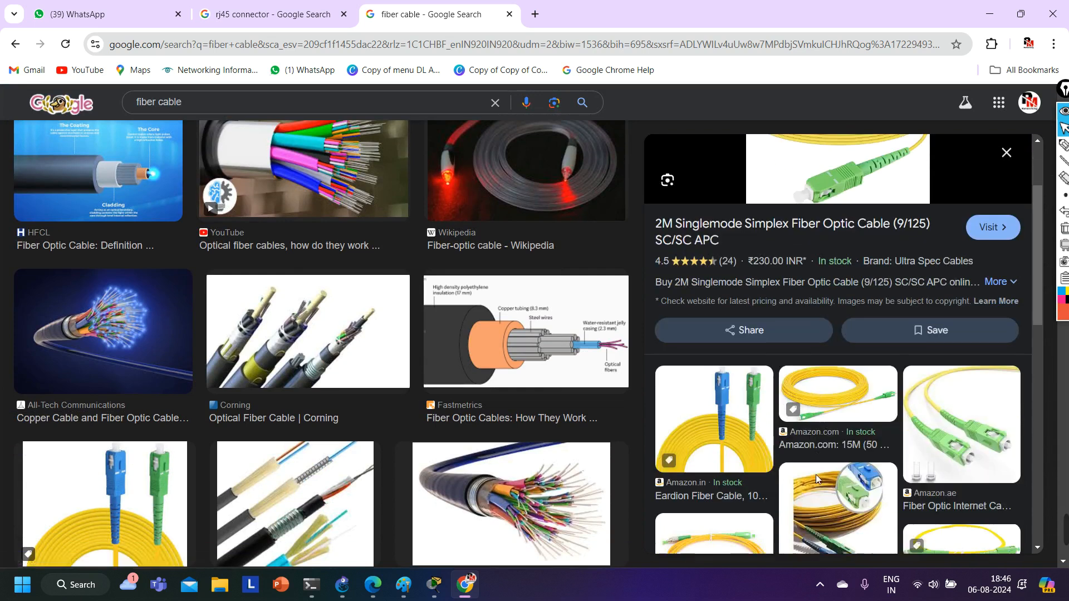
{"action": "scroll", "coordinate": [964, 413], "scroll_direction": "down", "scroll_amount": 5}
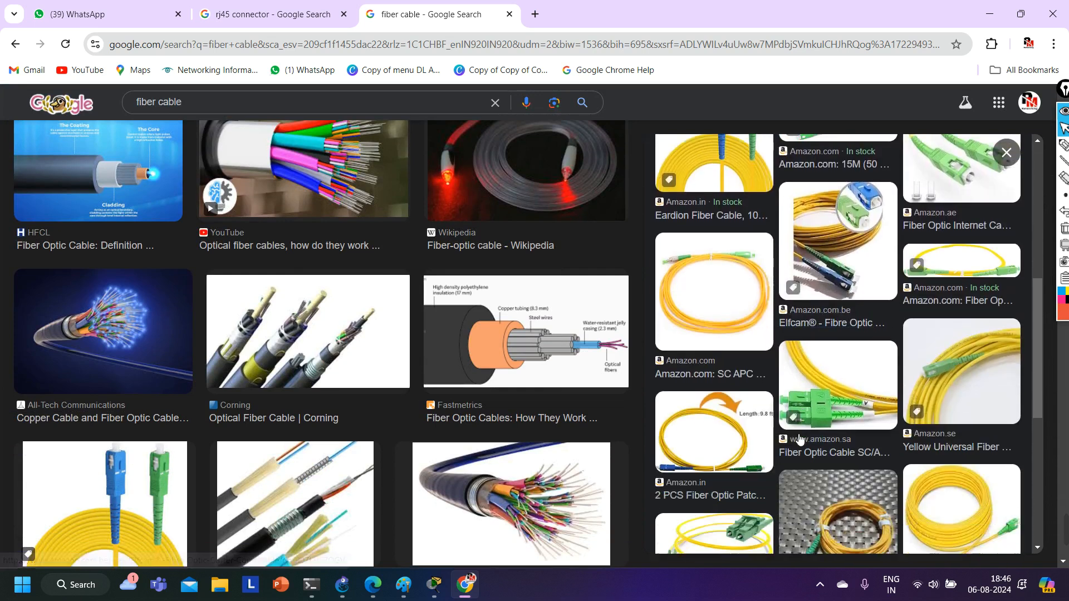
{"action": "left_click", "coordinate": [826, 384]}
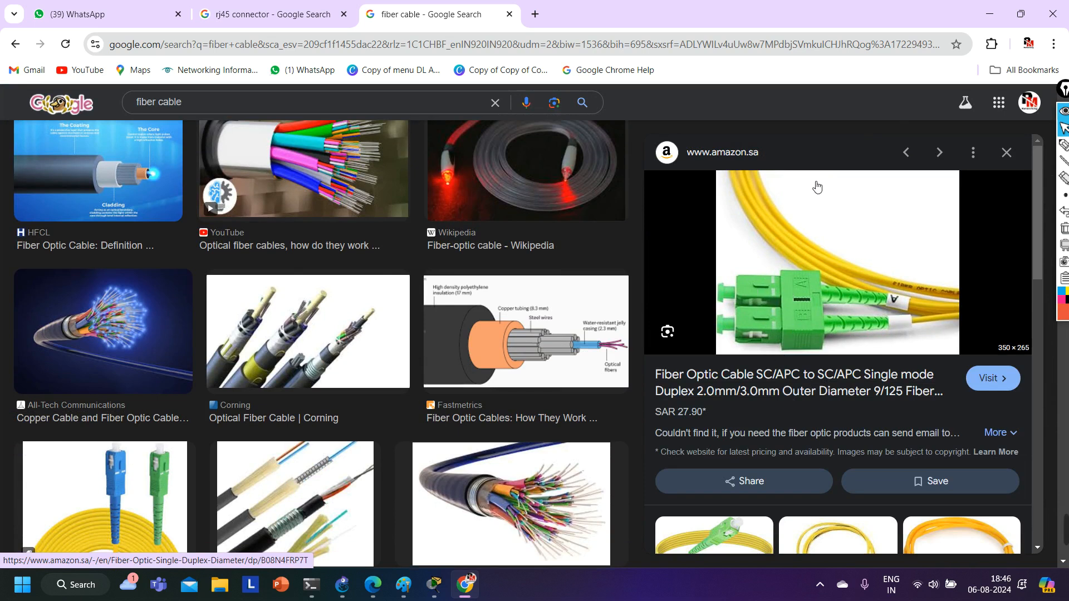
{"action": "left_click", "coordinate": [990, 13]}
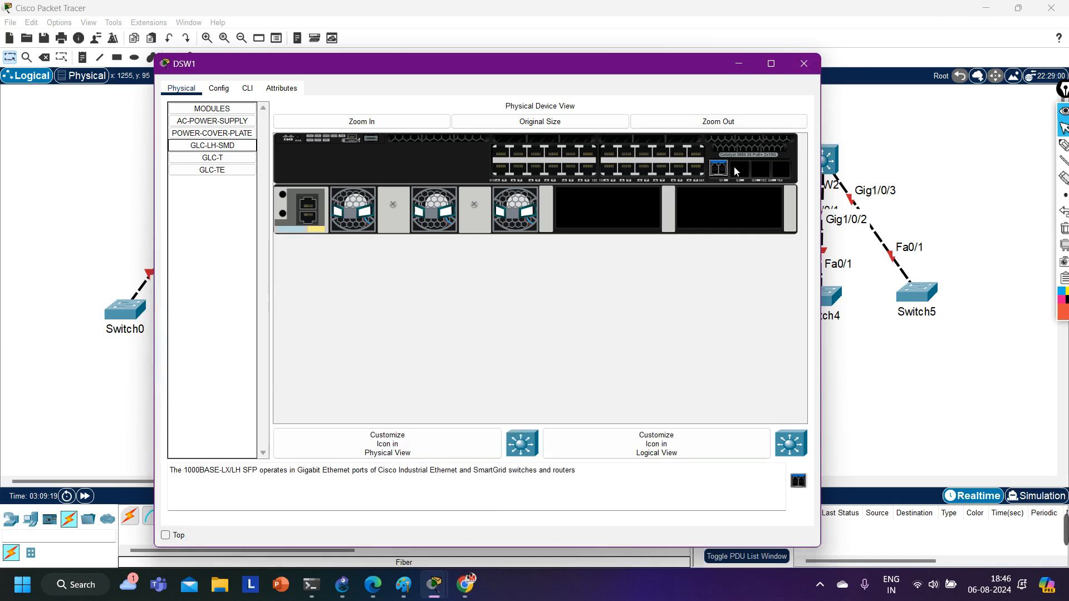
Install GLC-LH-SMD modules in the three remaining SFP slots of DSW1 and close its device window.
{"action": "left_click", "coordinate": [209, 146]}
{"action": "left_click_drag", "start_coordinate": [209, 146], "coordinate": [741, 175]}
{"action": "left_click_drag", "start_coordinate": [213, 146], "coordinate": [760, 168]}
{"action": "left_click_drag", "start_coordinate": [193, 148], "coordinate": [781, 169]}
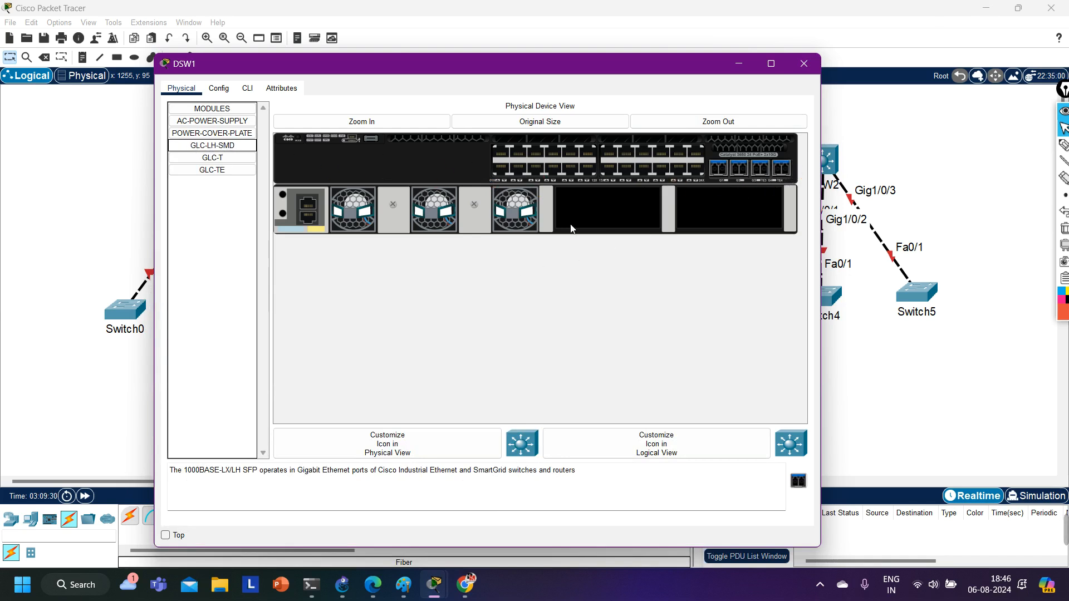
{"action": "left_click", "coordinate": [804, 64]}
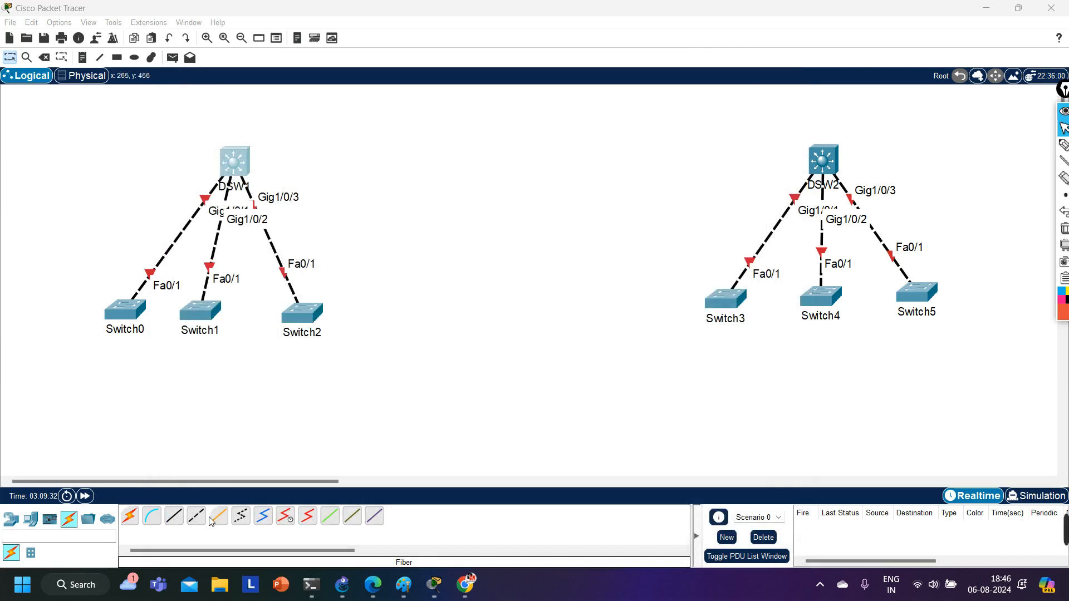
Try to run a fiber cable from DSW1's GigabitEthernet1/1/1 to GigabitEthernet1/0/4 on DSW2.
{"action": "left_click", "coordinate": [218, 518]}
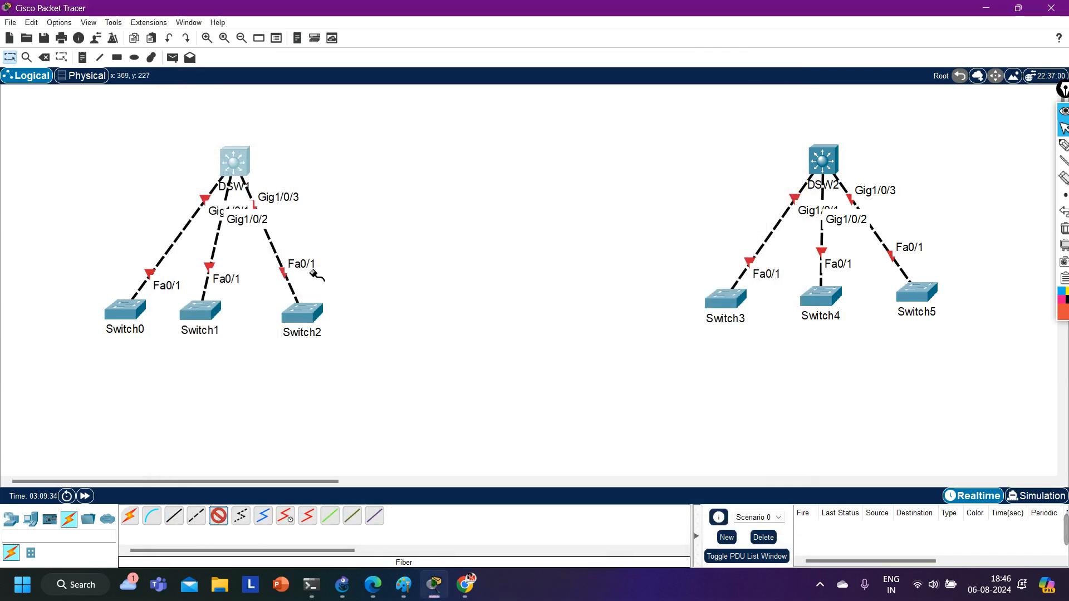
{"action": "left_click", "coordinate": [245, 171]}
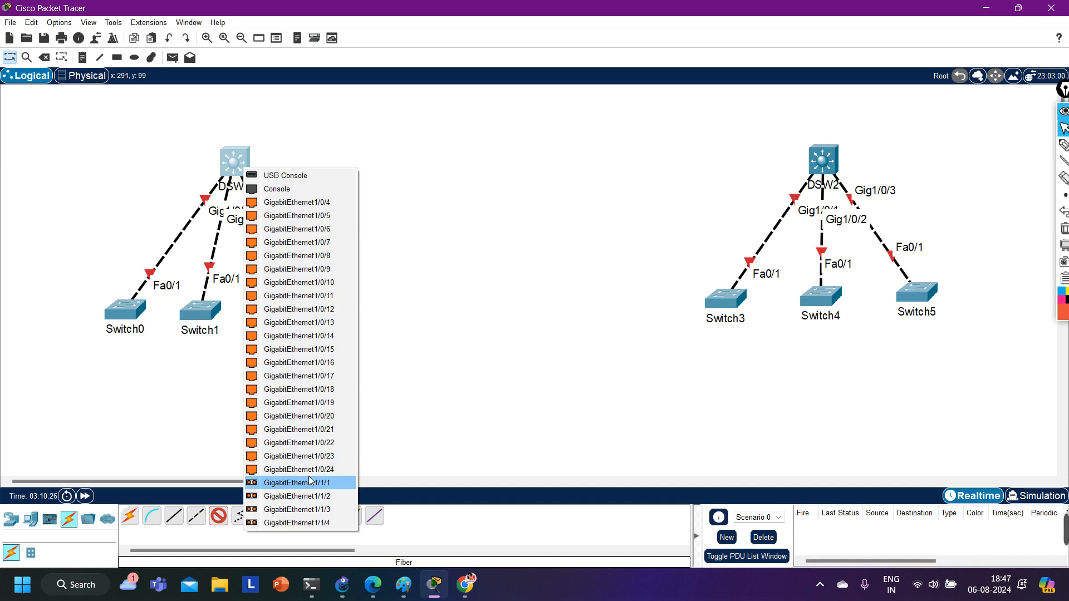
{"action": "left_click", "coordinate": [311, 482]}
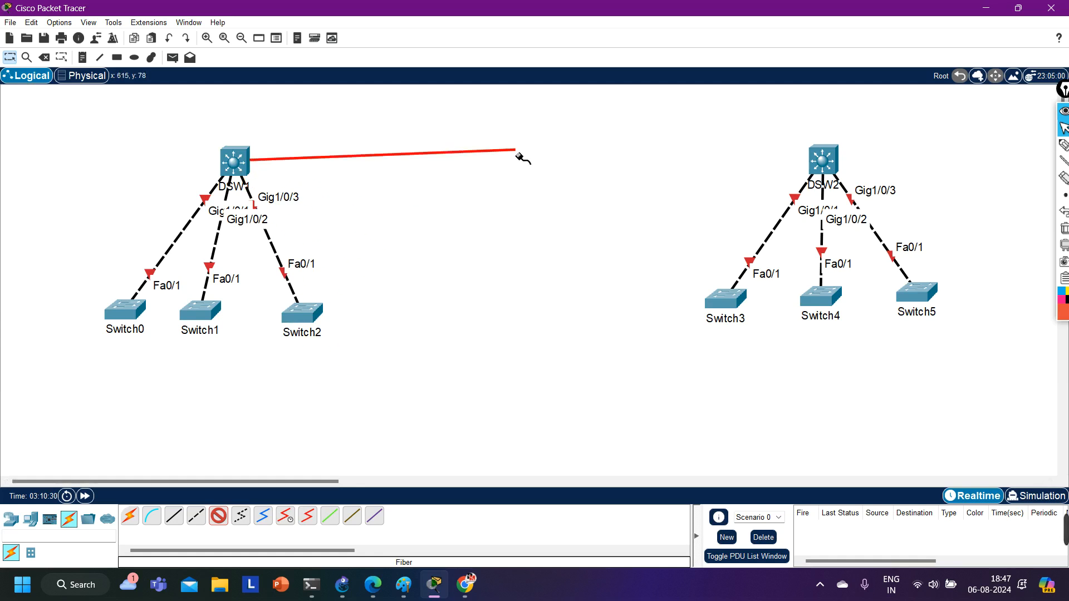
{"action": "left_click", "coordinate": [821, 167]}
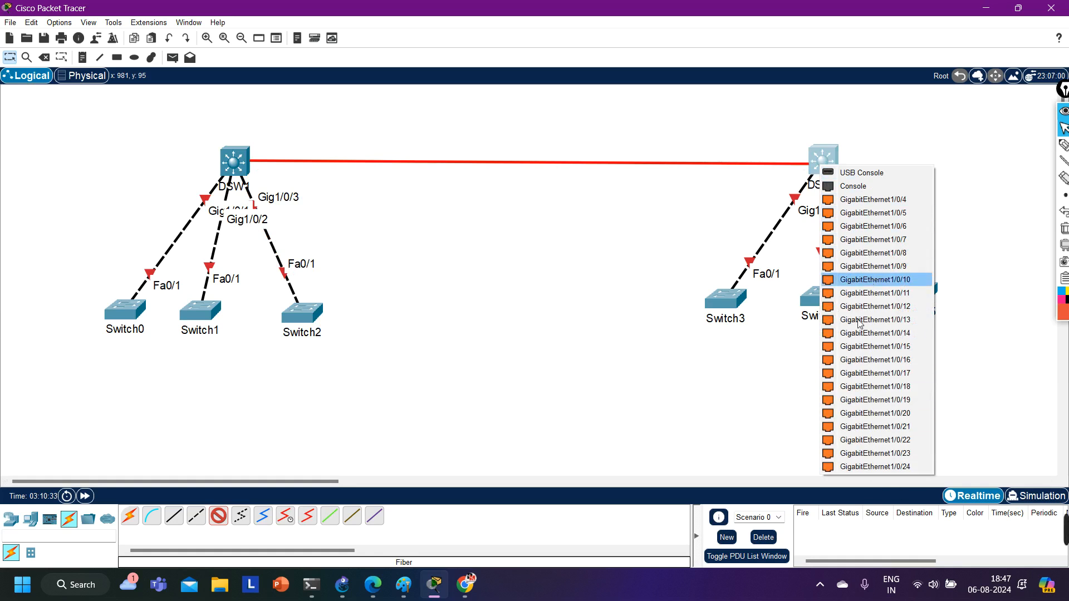
{"action": "left_click", "coordinate": [841, 206]}
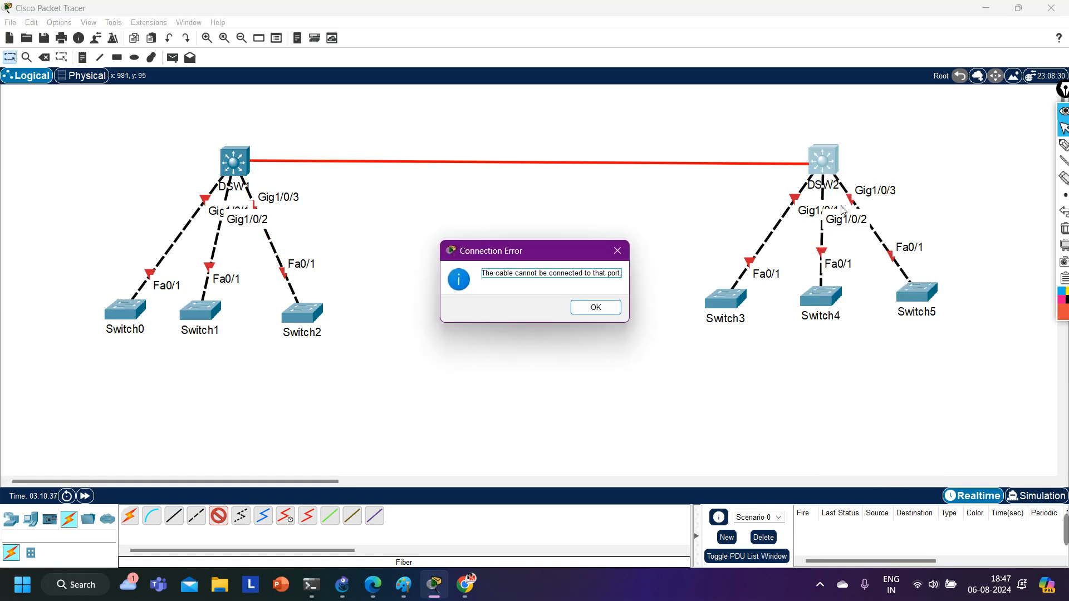
{"action": "left_click", "coordinate": [593, 307]}
{"action": "left_click", "coordinate": [218, 516]}
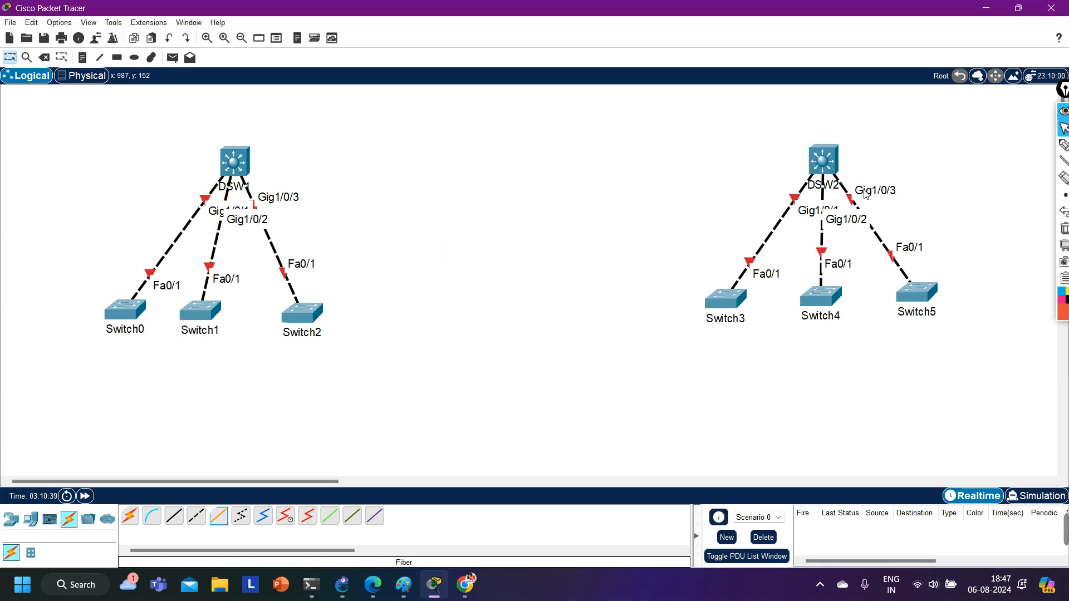
{"action": "key", "text": "Escape"}
Install GLC-LH-SMD modules in all four SFP slots of DSW2 and close its device window.
{"action": "left_click", "coordinate": [818, 167]}
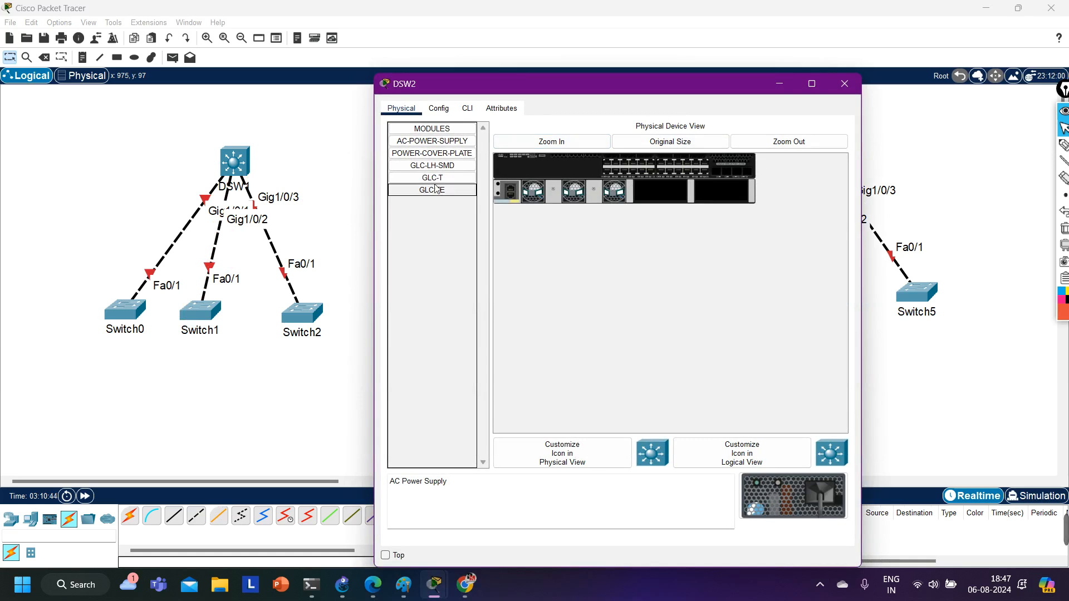
{"action": "left_click_drag", "start_coordinate": [436, 171], "coordinate": [716, 172]}
{"action": "left_click", "coordinate": [556, 144]}
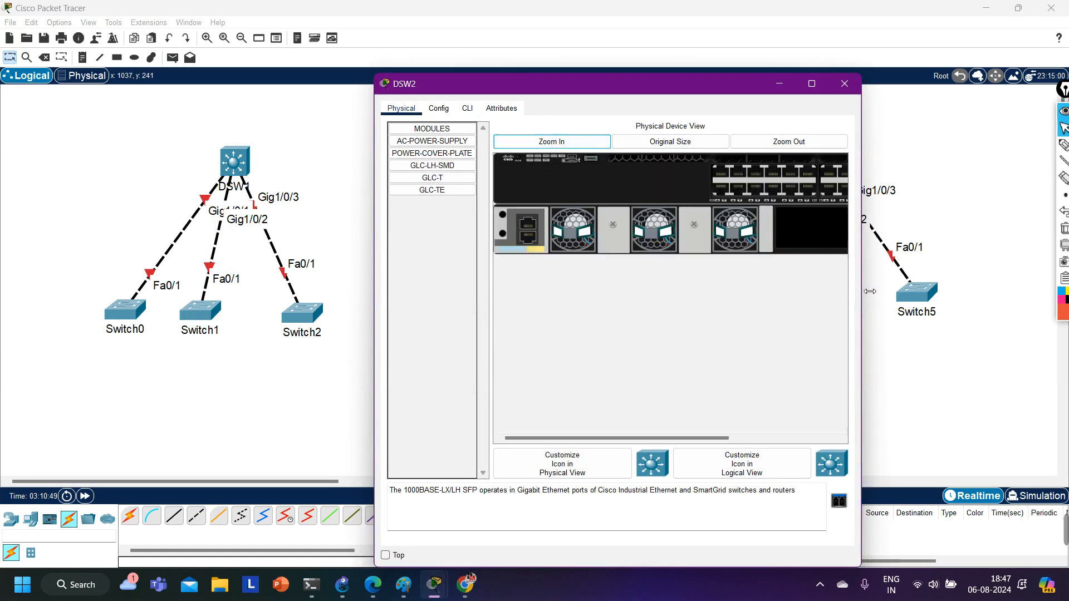
{"action": "left_click_drag", "start_coordinate": [861, 289], "coordinate": [1060, 287]}
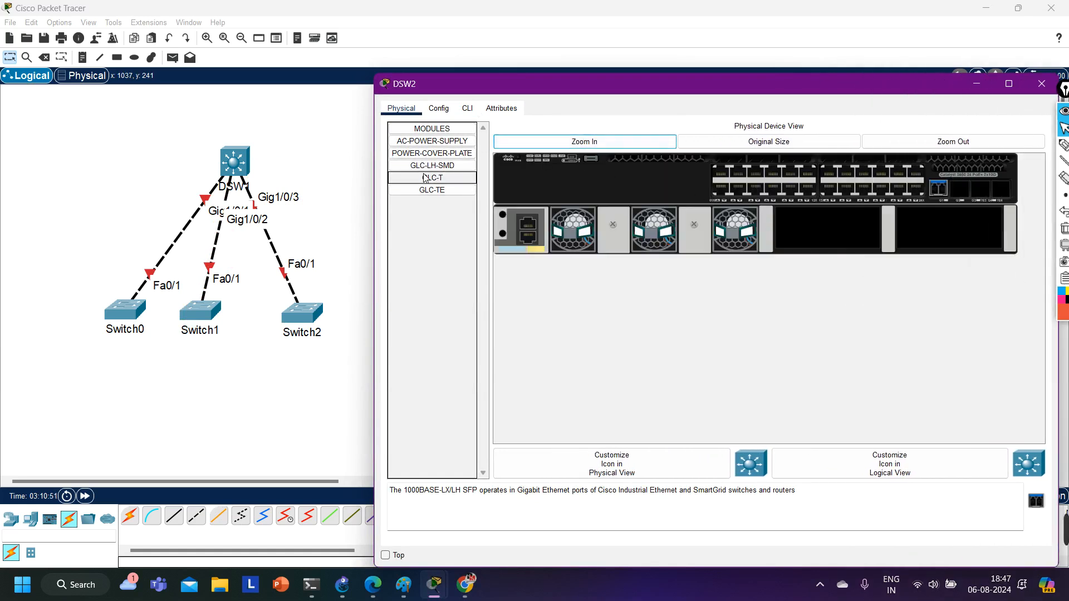
{"action": "left_click_drag", "start_coordinate": [437, 165], "coordinate": [966, 194]}
{"action": "left_click_drag", "start_coordinate": [461, 168], "coordinate": [981, 190]}
{"action": "left_click_drag", "start_coordinate": [439, 166], "coordinate": [1003, 191]}
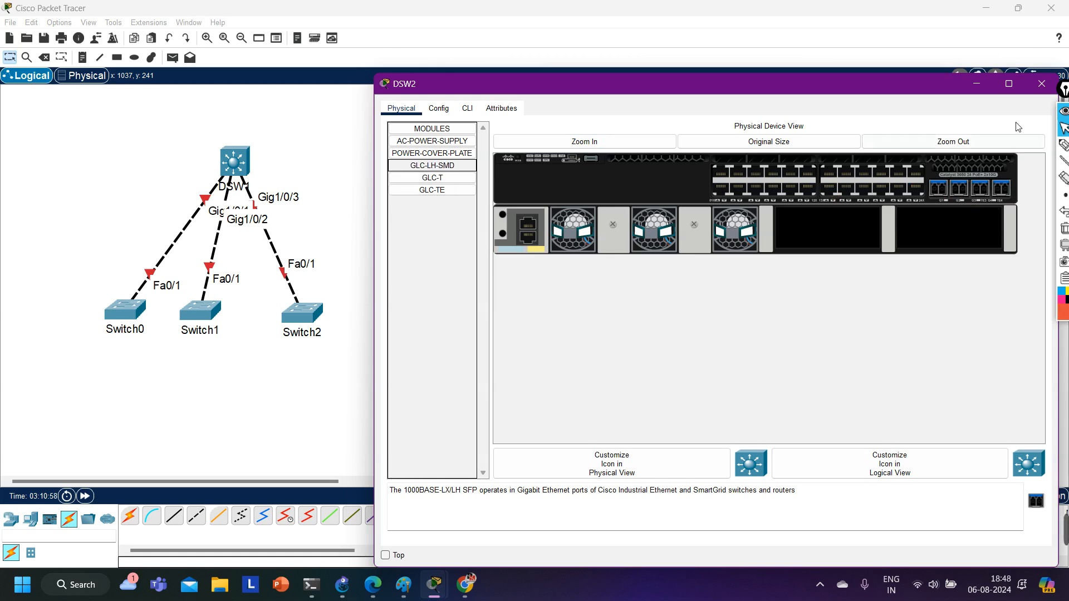
{"action": "left_click", "coordinate": [1041, 84]}
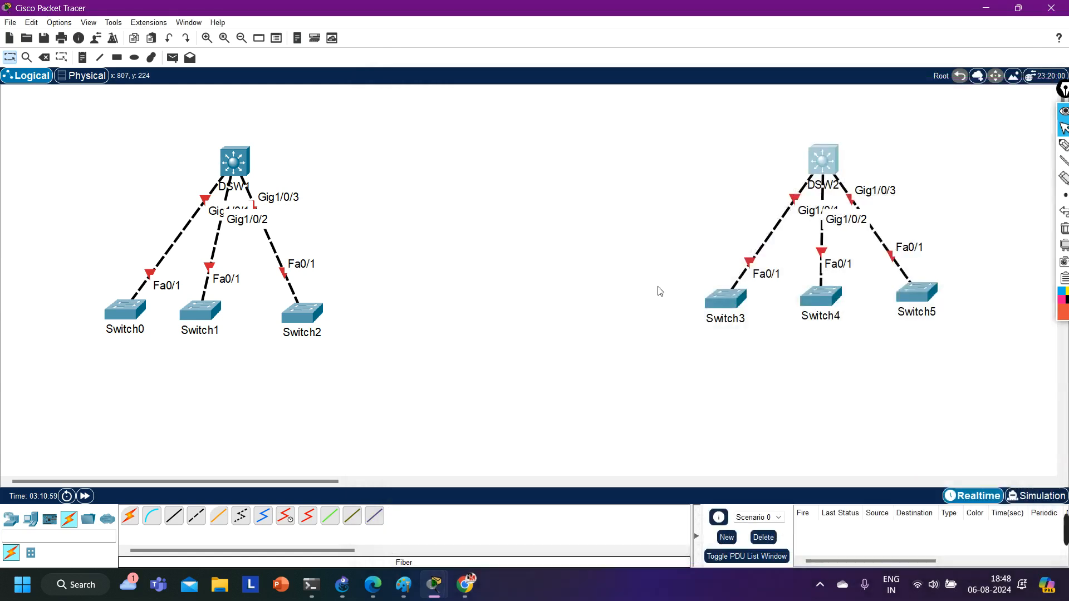
Run a fiber cable from DSW1's GigabitEthernet1/1/1 to GigabitEthernet1/1/1 on DSW2.
{"action": "left_click", "coordinate": [226, 519]}
{"action": "left_click", "coordinate": [249, 169]}
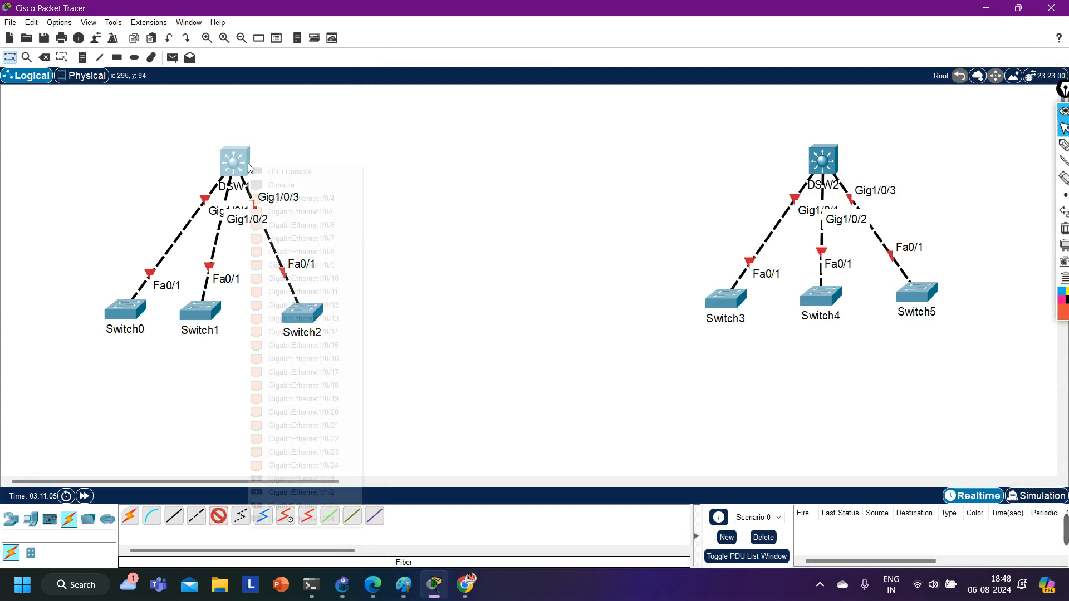
{"action": "left_click", "coordinate": [280, 479]}
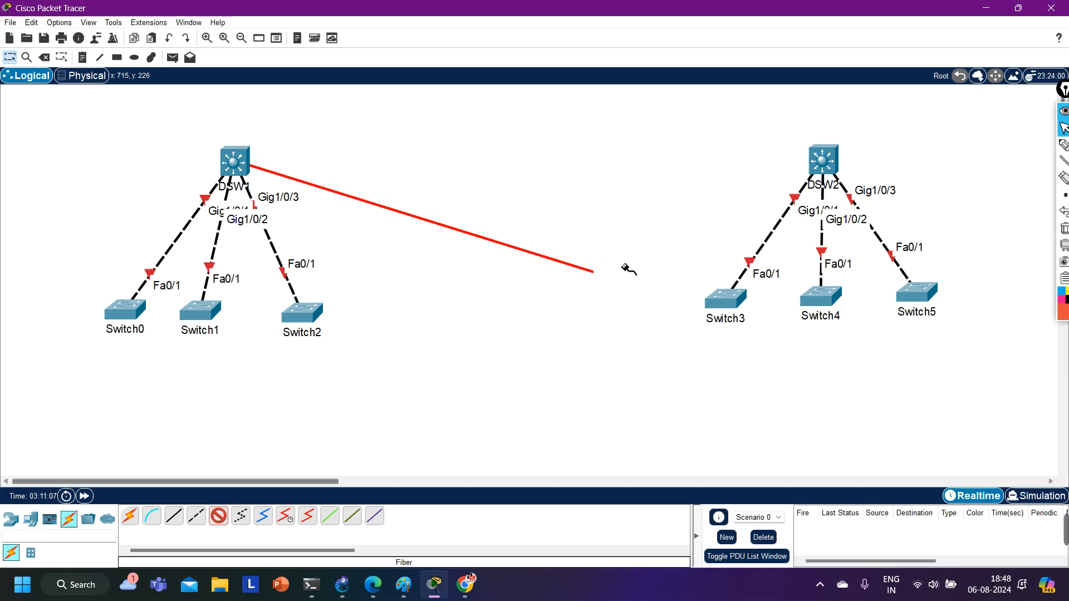
{"action": "left_click", "coordinate": [835, 166]}
{"action": "left_click", "coordinate": [835, 166]}
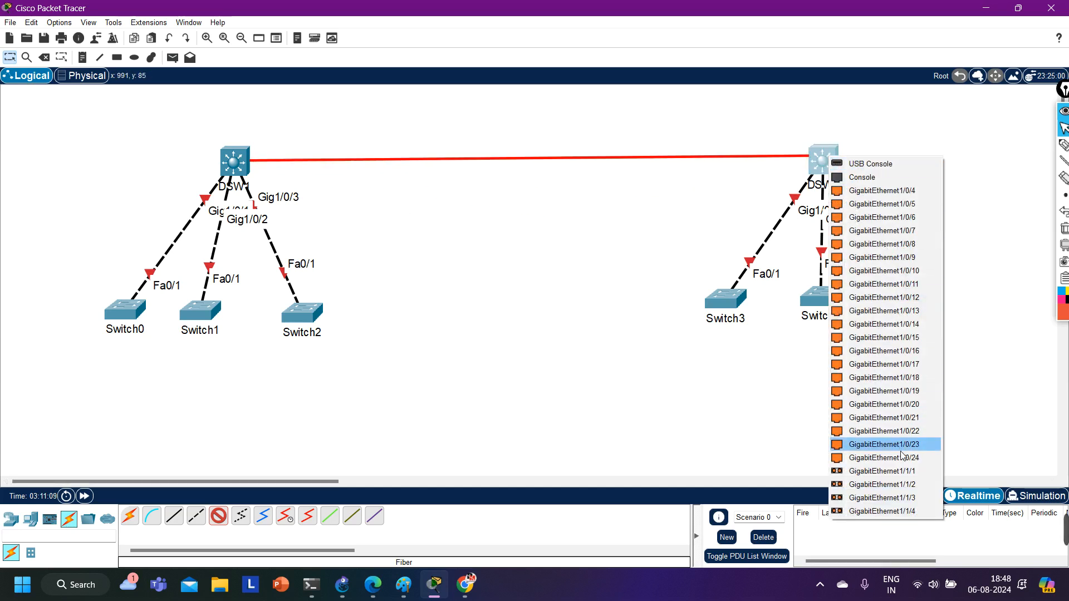
{"action": "left_click", "coordinate": [902, 473]}
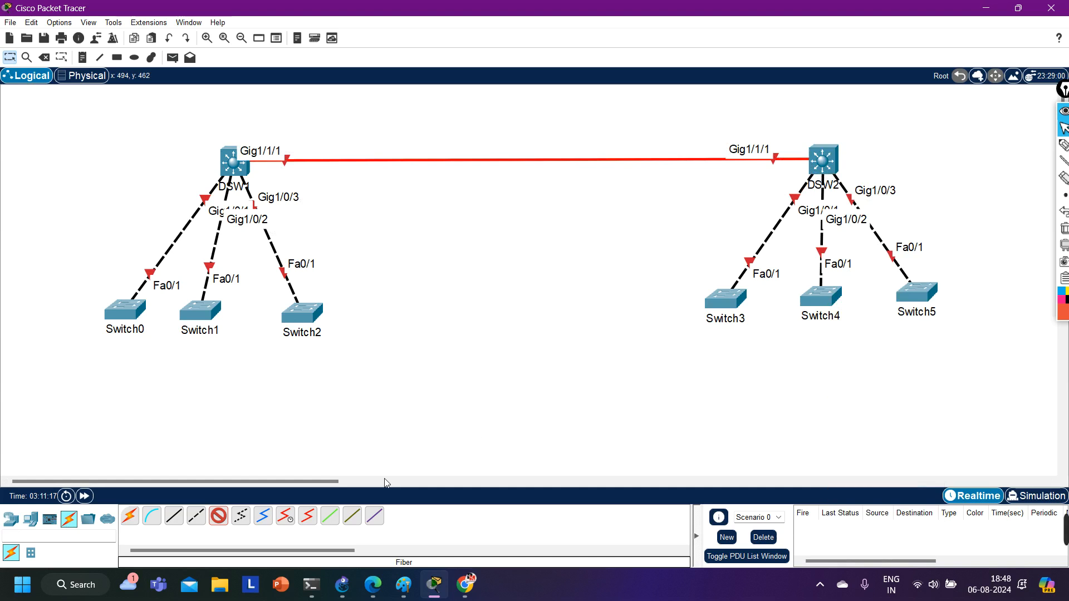
{"action": "left_click", "coordinate": [219, 515]}
{"action": "left_click_drag", "start_coordinate": [94, 123], "coordinate": [349, 413]}
{"action": "left_click_drag", "start_coordinate": [722, 115], "coordinate": [976, 357]}
{"action": "left_click", "coordinate": [531, 342]}
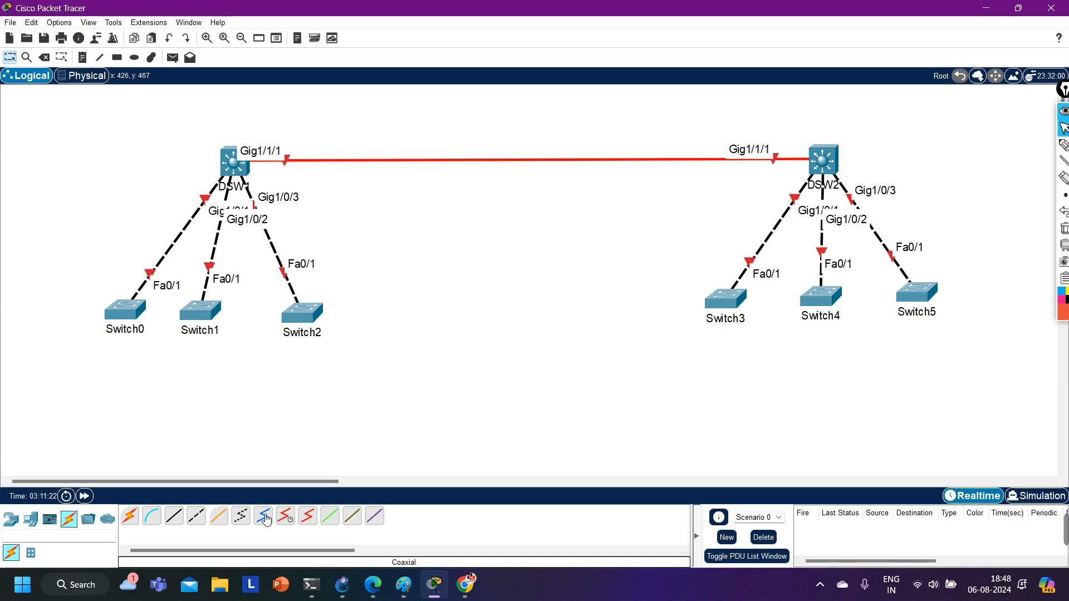
Run a second fiber cable from DSW1's GigabitEthernet1/1/2 to GigabitEthernet1/1/2 on DSW2.
{"action": "left_click", "coordinate": [228, 517]}
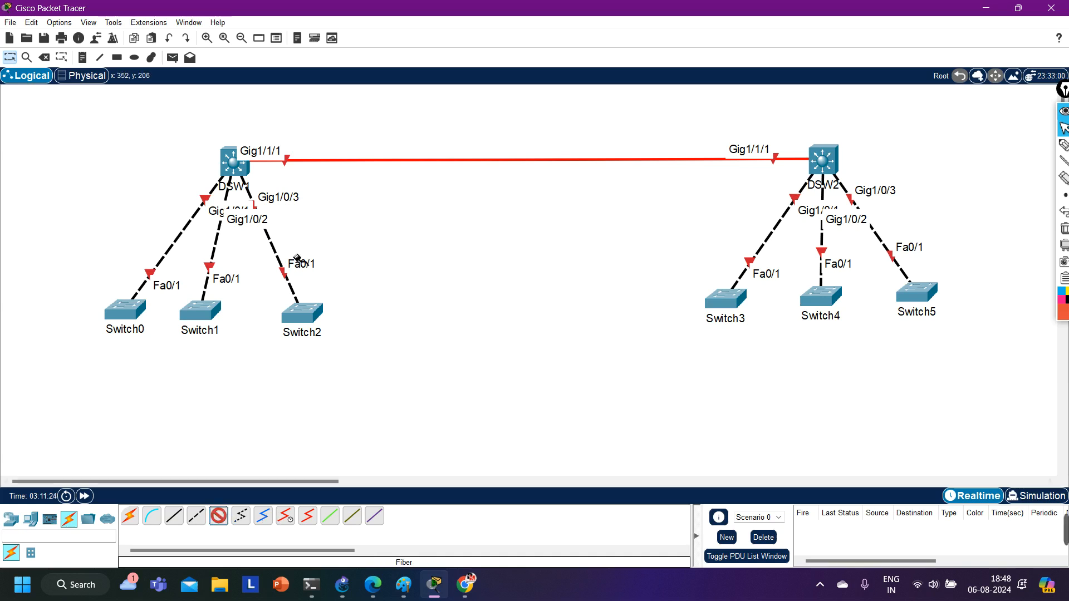
{"action": "left_click", "coordinate": [240, 174]}
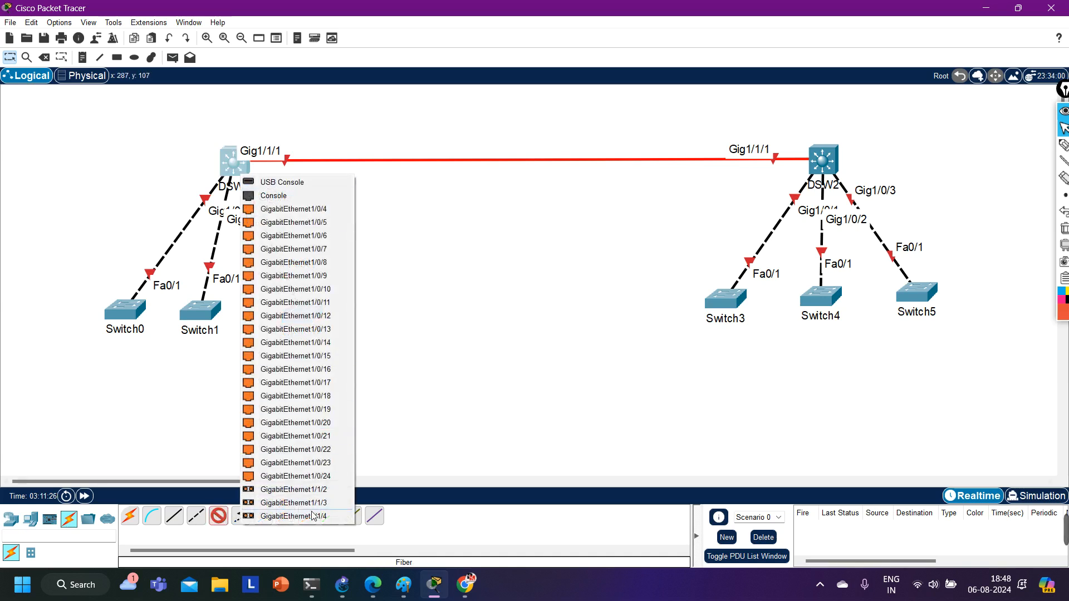
{"action": "left_click", "coordinate": [293, 490]}
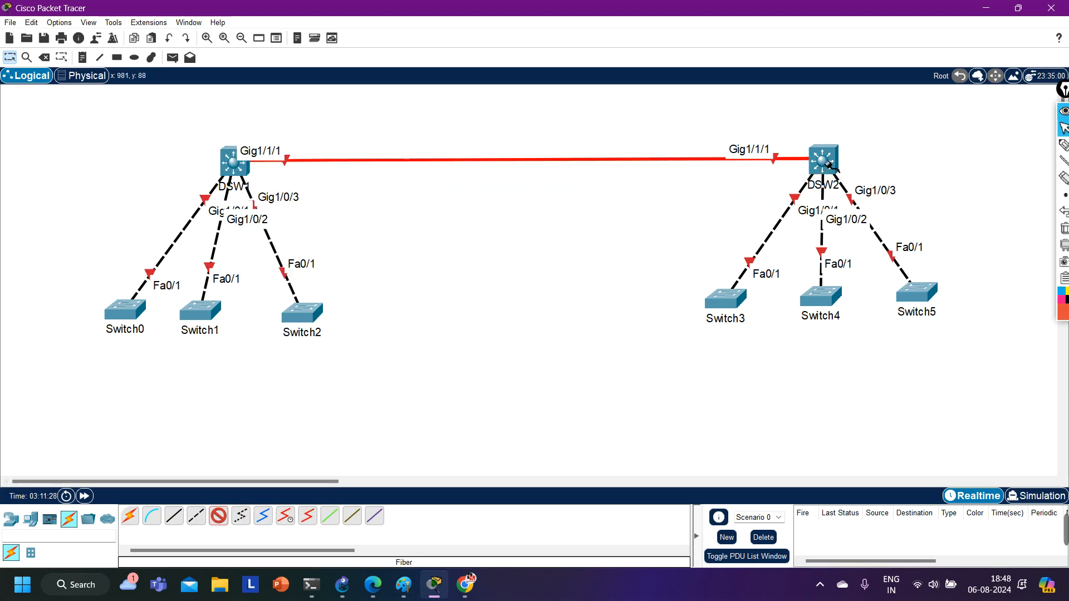
{"action": "left_click", "coordinate": [822, 161]}
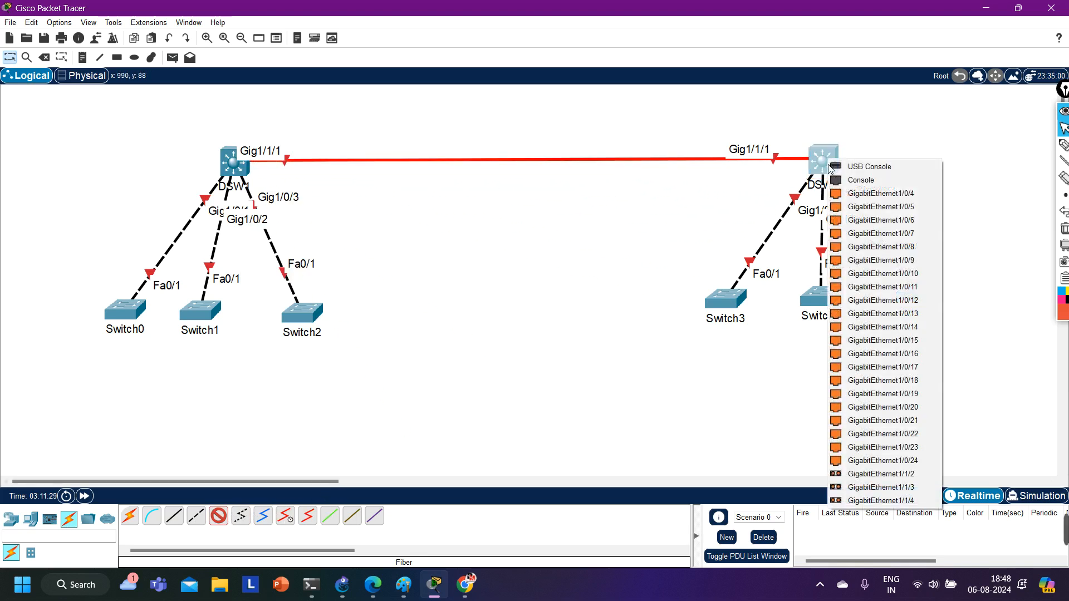
{"action": "left_click", "coordinate": [872, 478]}
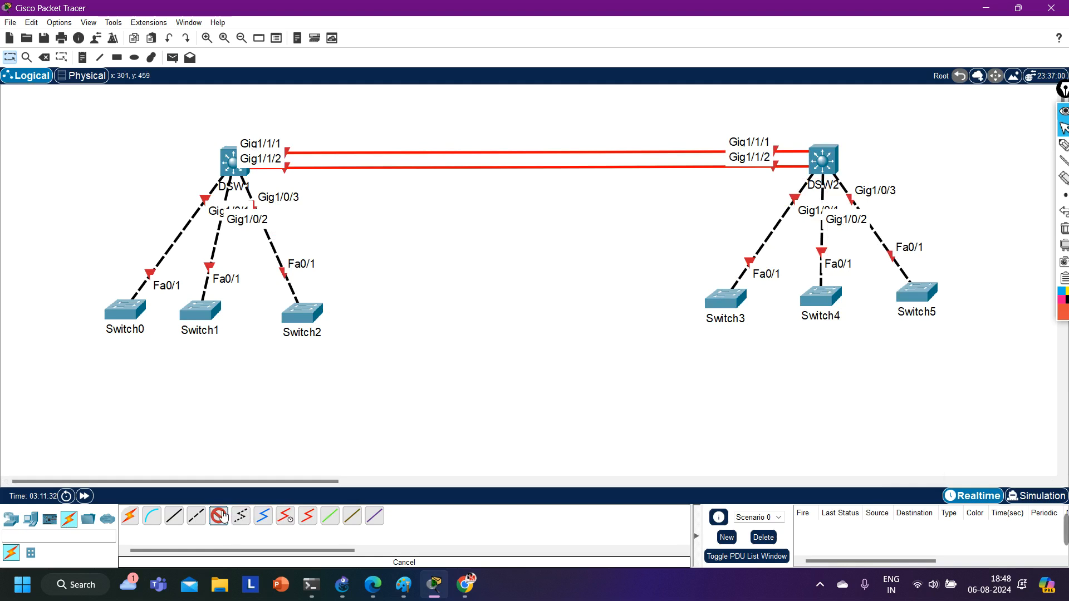
{"action": "left_click_drag", "start_coordinate": [376, 124], "coordinate": [599, 261]}
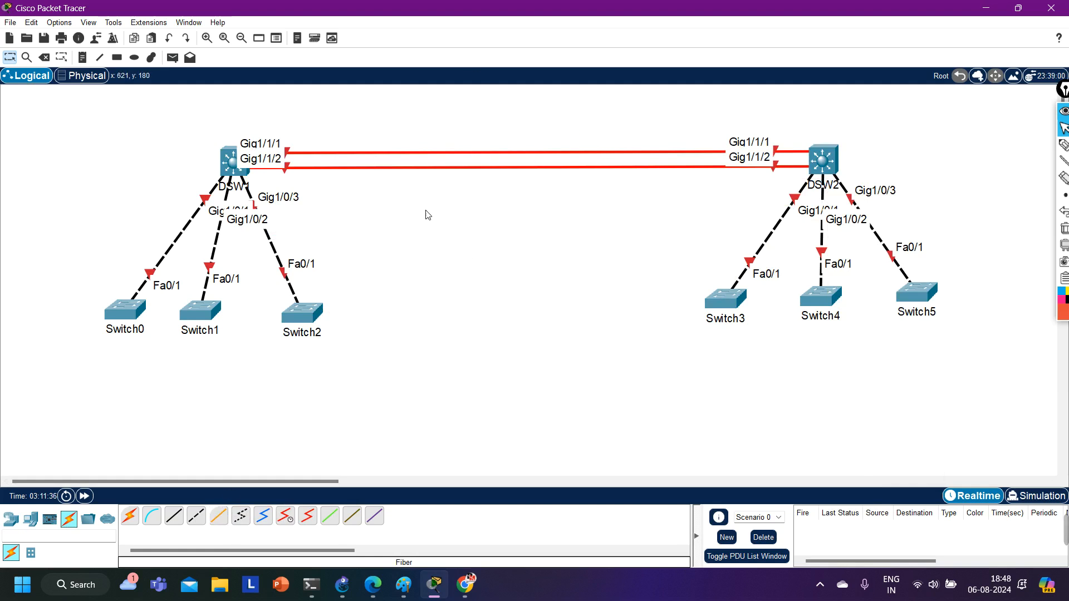
Open DSW1 and power it on by installing AC power supplies in both of its empty power bays.
{"action": "left_click", "coordinate": [226, 167]}
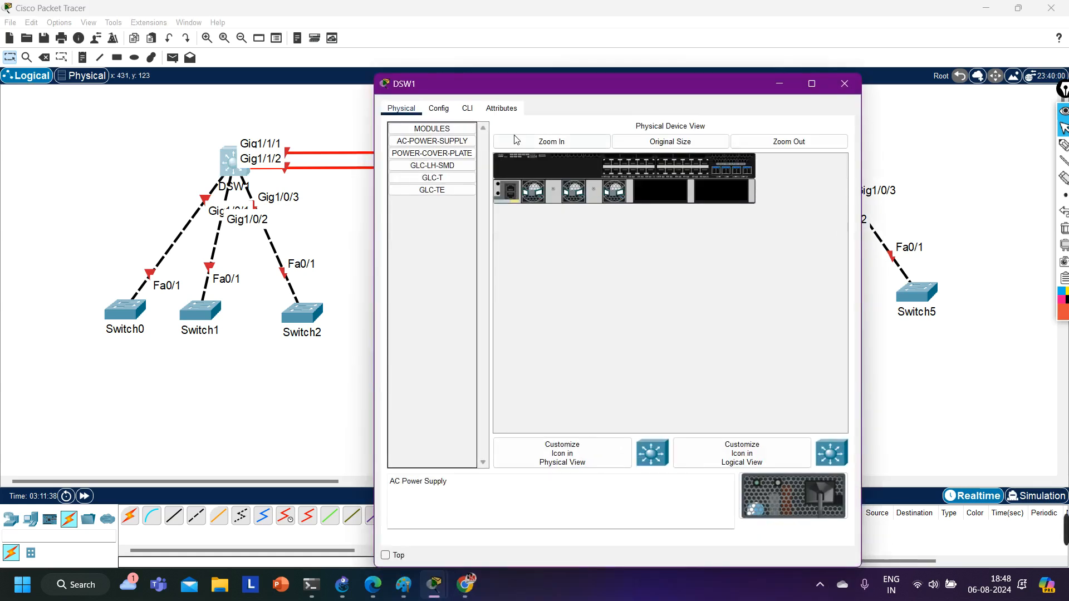
{"action": "left_click", "coordinate": [468, 109]}
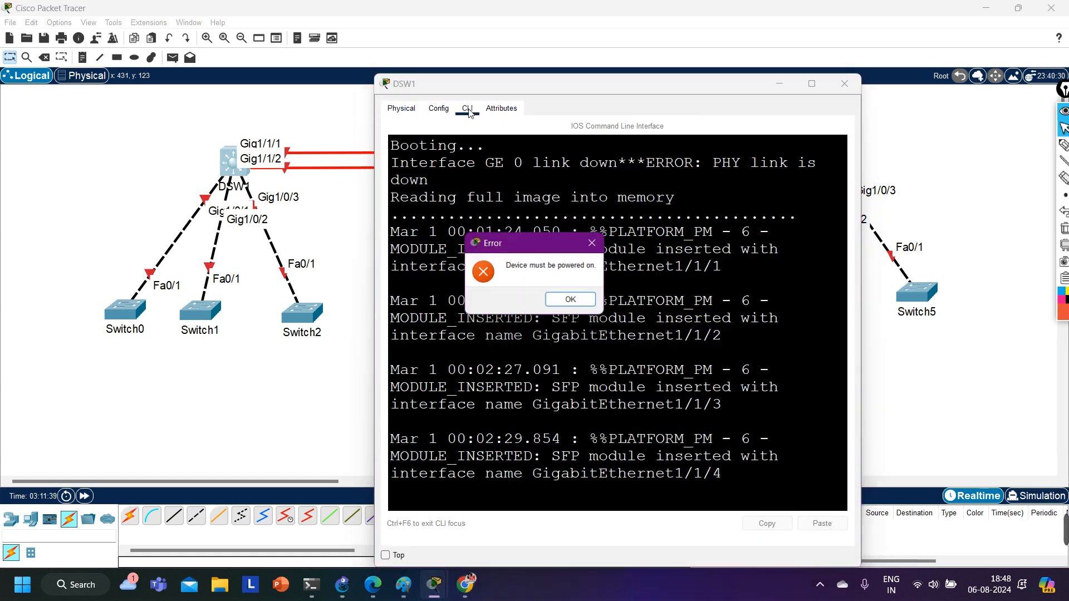
{"action": "left_click", "coordinate": [586, 308]}
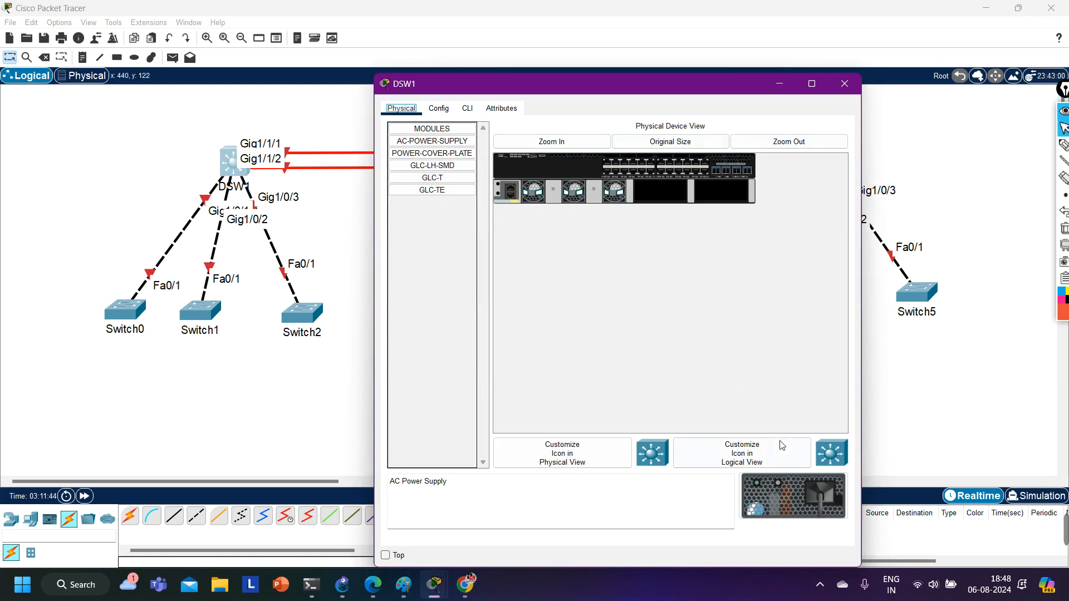
{"action": "left_click_drag", "start_coordinate": [793, 496], "coordinate": [759, 207]}
{"action": "left_click_drag", "start_coordinate": [809, 509], "coordinate": [663, 191]}
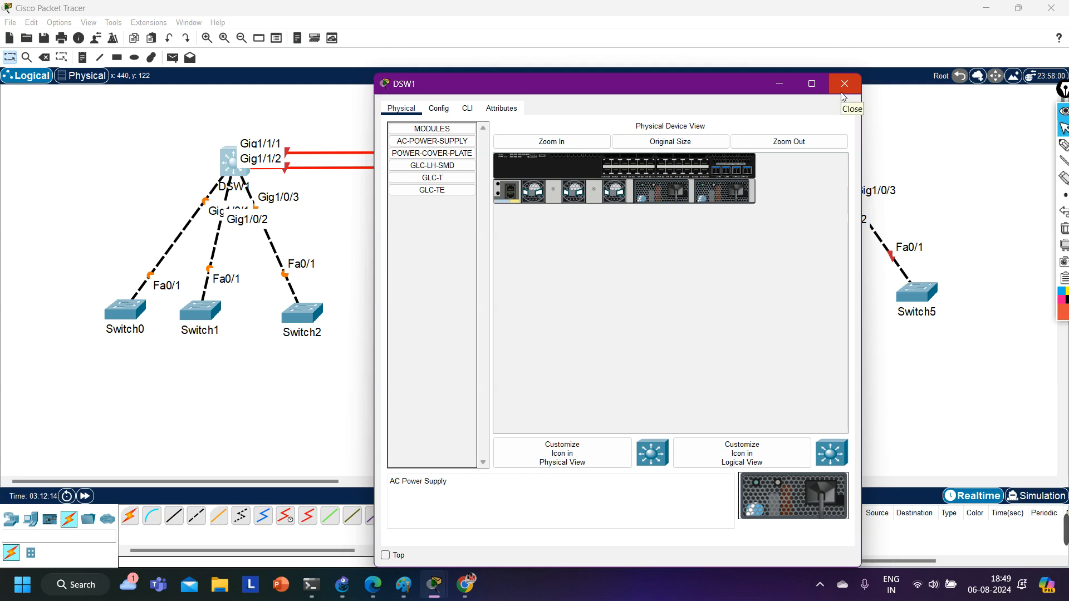
Open DSW1's command line and answer no to the initial configuration dialog to reach the switch prompt.
{"action": "left_click", "coordinate": [468, 109]}
{"action": "key", "text": "Return"}
{"action": "key", "text": "Return"}
{"action": "key", "text": "Return"}
{"action": "key", "text": "Return"}
{"action": "key", "text": "Return"}
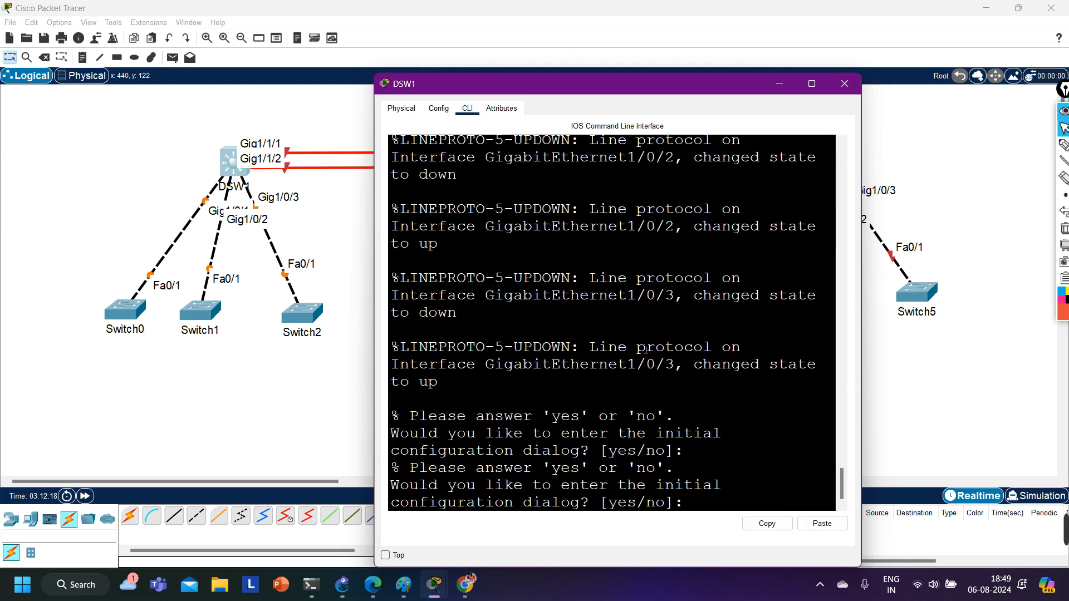
{"action": "type", "text": "no"}
{"action": "key", "text": "Return"}
{"action": "key", "text": "Return"}
{"action": "key", "text": "Return"}
{"action": "key", "text": "Return"}
{"action": "key", "text": "Return"}
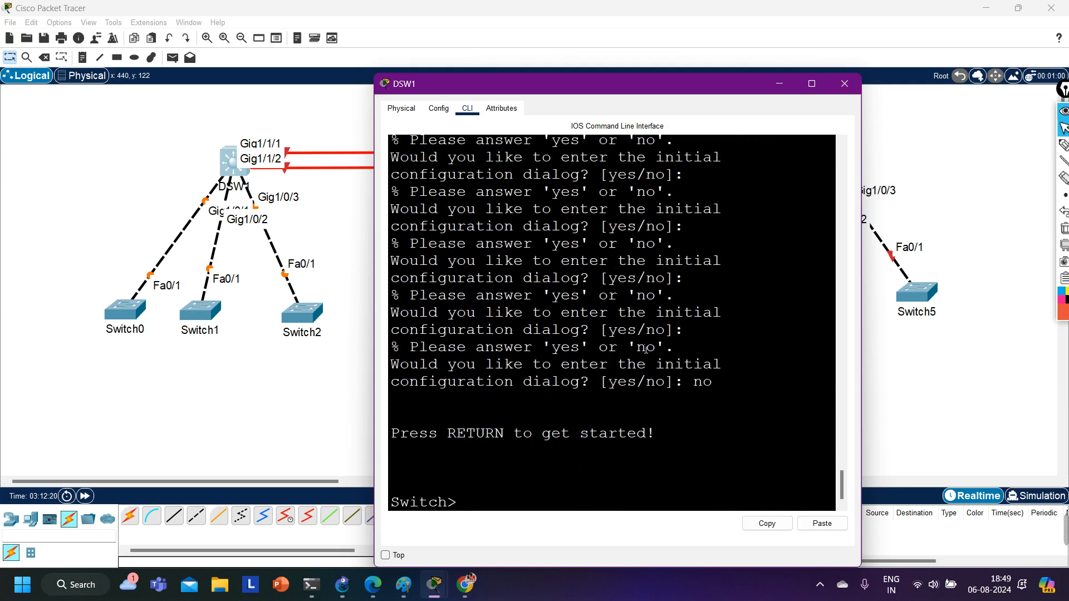
Enter privileged mode on DSW1 and start configuring from the terminal.
{"action": "type", "text": "en"}
{"action": "key", "text": "Return"}
{"action": "type", "text": "conf"}
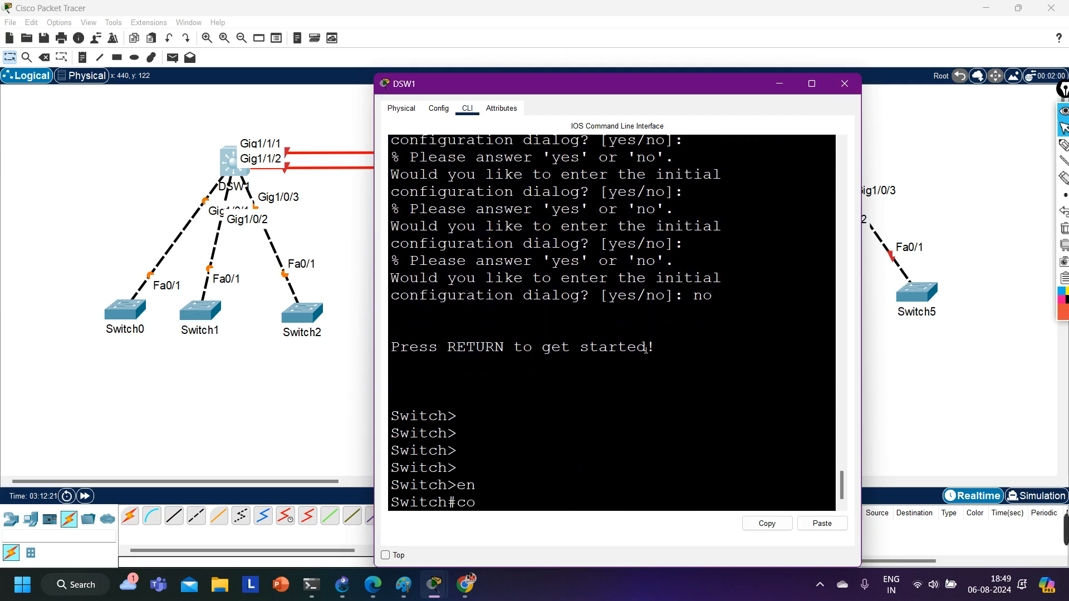
{"action": "key", "text": "Tab"}
{"action": "key", "text": "Return"}
{"action": "key", "text": "Return"}
{"action": "key", "text": "Return"}
{"action": "key", "text": "Return"}
Set the switch's hostname to DSW.
{"action": "type", "text": "ho"}
{"action": "key", "text": "Tab"}
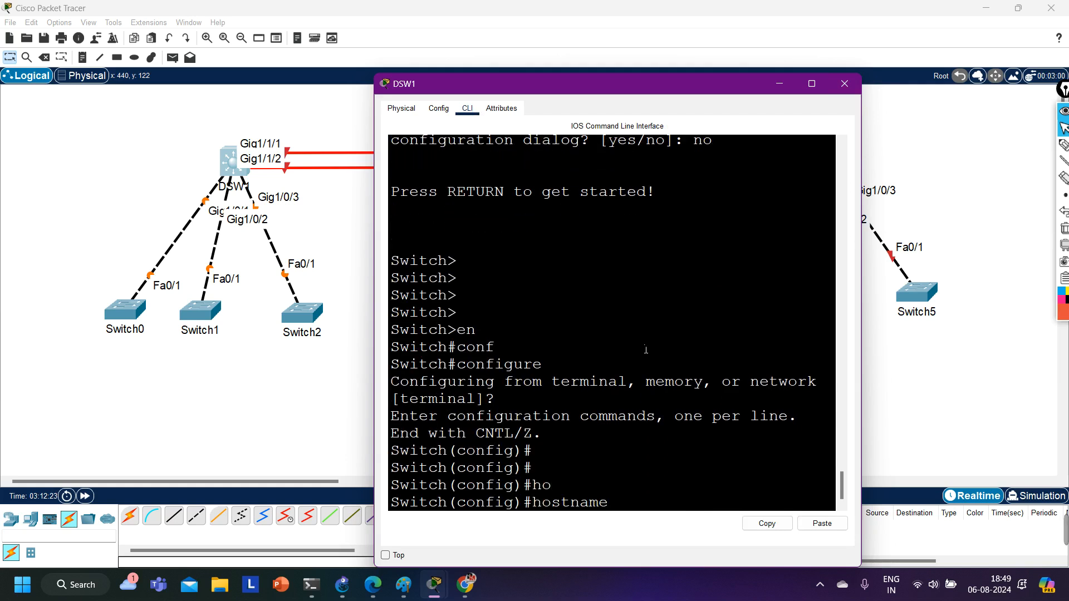
{"action": "type", "text": "DSW"}
{"action": "key", "text": "Return"}
{"action": "key", "text": "Return"}
{"action": "key", "text": "Return"}
{"action": "key", "text": "Return"}
{"action": "key", "text": "Return"}
{"action": "key", "text": "Return"}
{"action": "key", "text": "Return"}
{"action": "key", "text": "Return"}
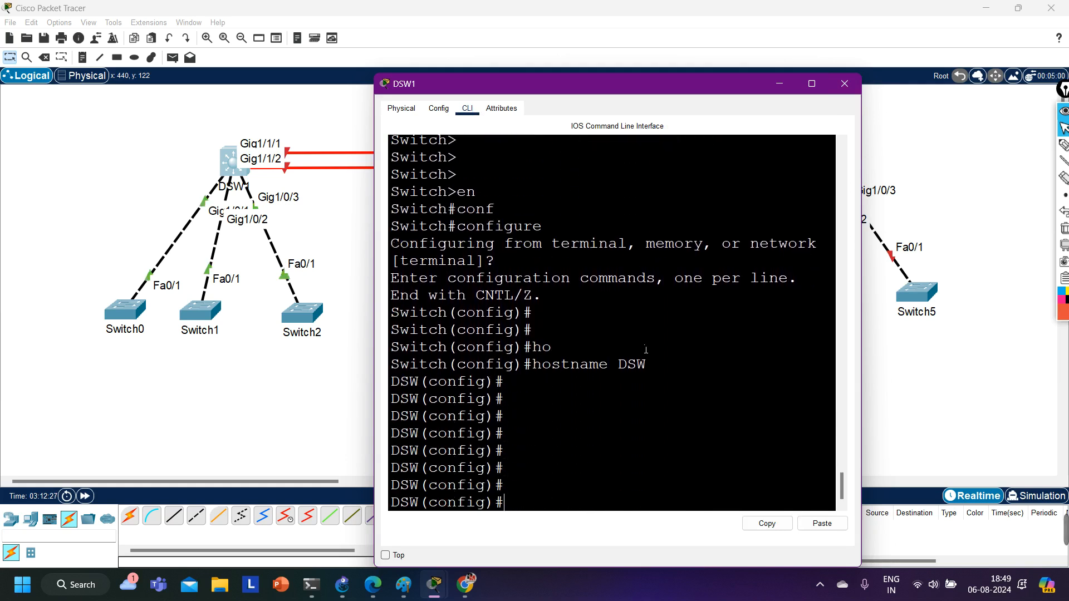
Enter interface configuration mode for g1/0/1 on DSW1, correcting any mistyped interface number.
{"action": "type", "text": "int "}
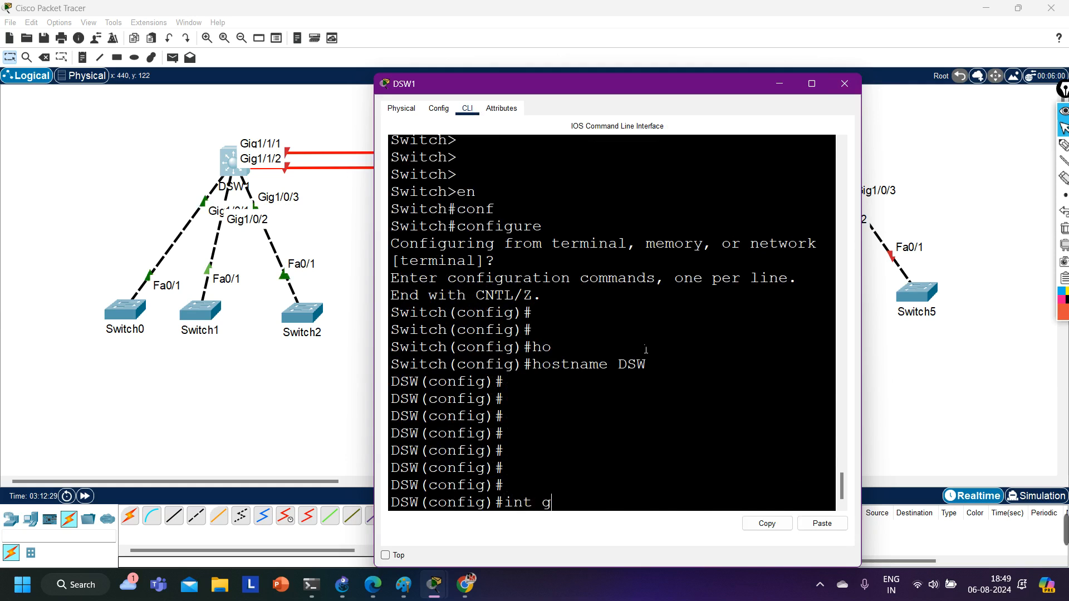
{"action": "type", "text": "g//"}
{"action": "type", "text": "0/1"}
{"action": "key", "text": "Return"}
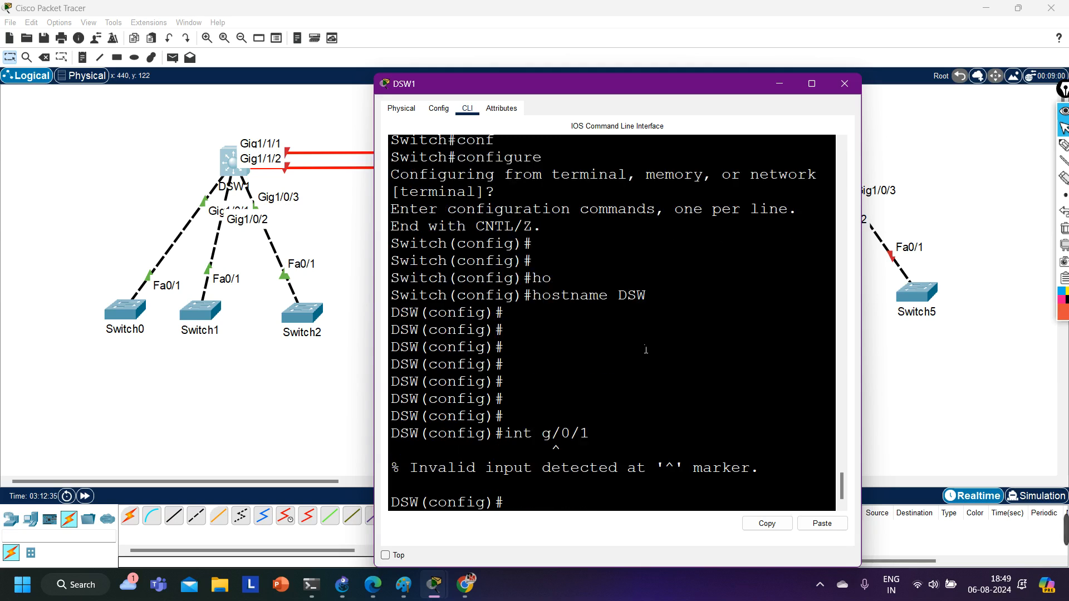
{"action": "key", "text": "Up"}
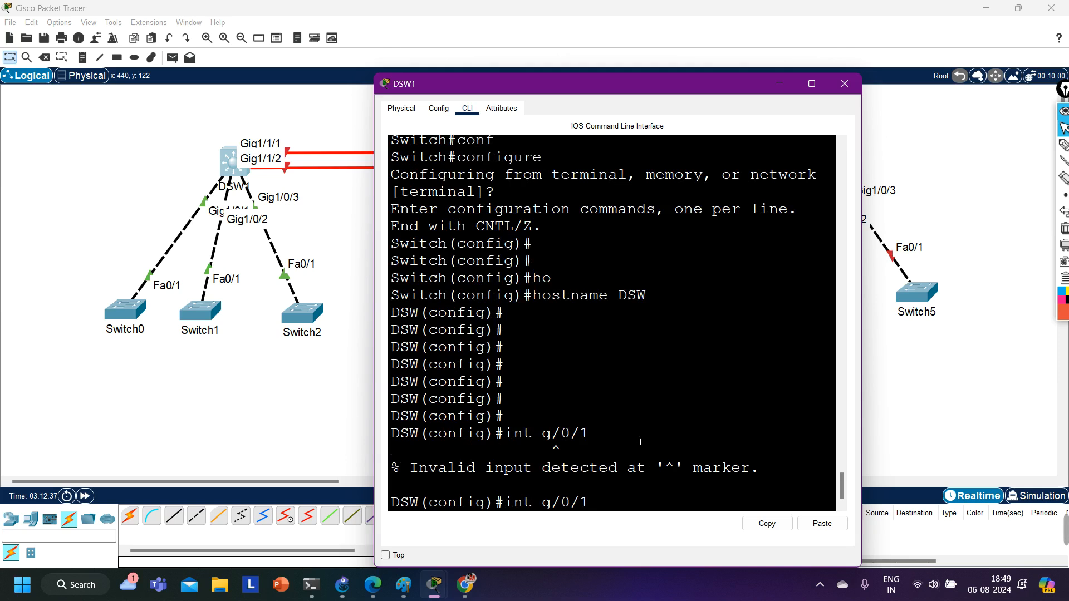
{"action": "key", "text": "BackSpace"}
{"action": "key", "text": "BackSpace"}
{"action": "key", "text": "BackSpace"}
{"action": "key", "text": "BackSpace"}
{"action": "type", "text": "1/0/1"}
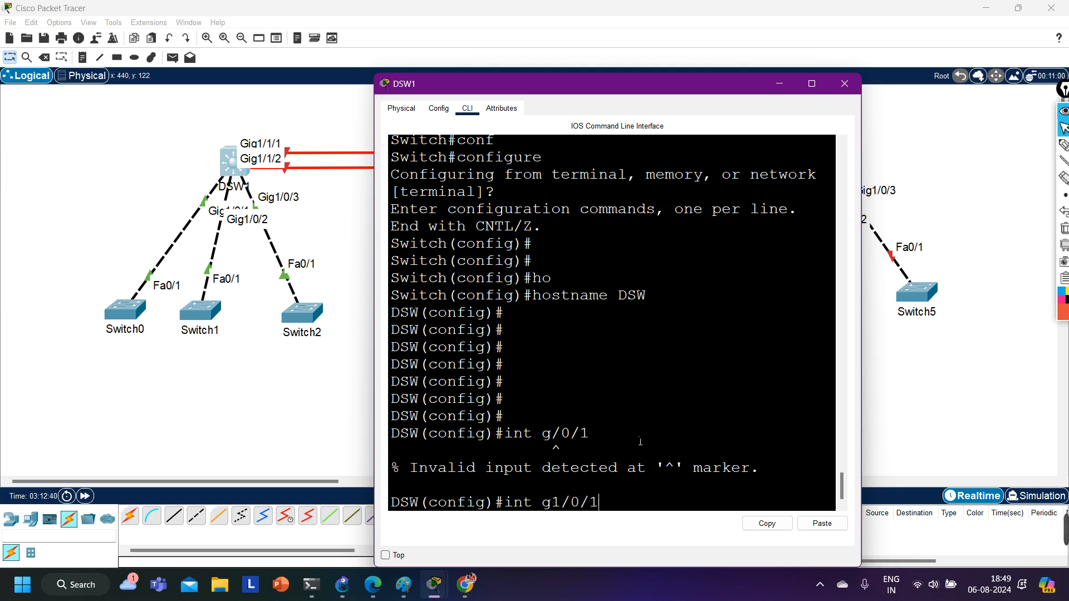
{"action": "key", "text": "Return"}
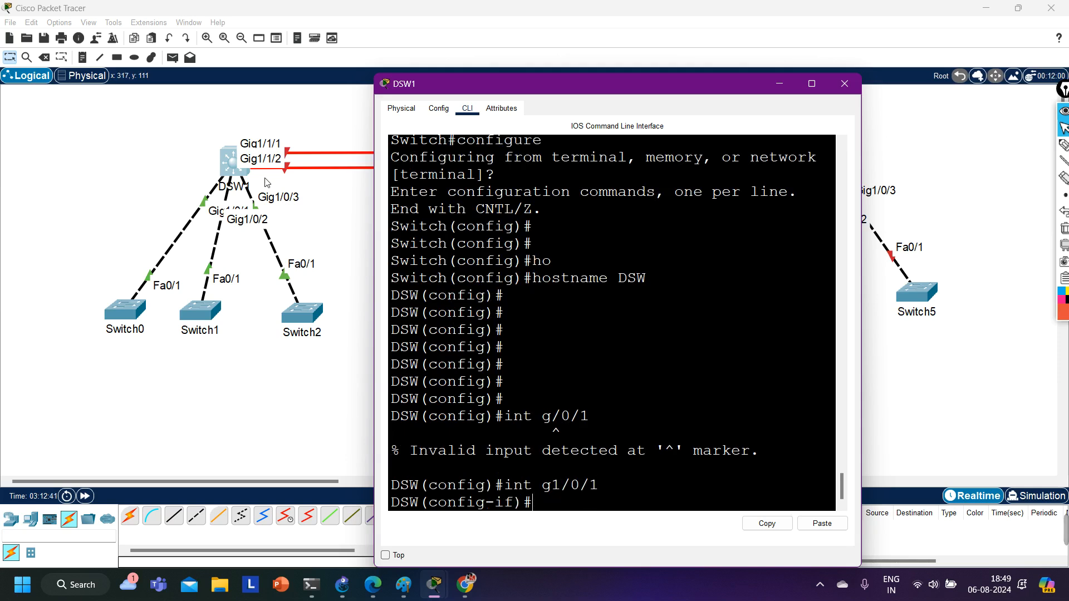
Move Switch0 up and farther away from Switch1, and bring back DSW1's command-line window and widen it.
{"action": "left_click_drag", "start_coordinate": [74, 256], "coordinate": [74, 293]}
{"action": "left_click", "coordinate": [119, 384]}
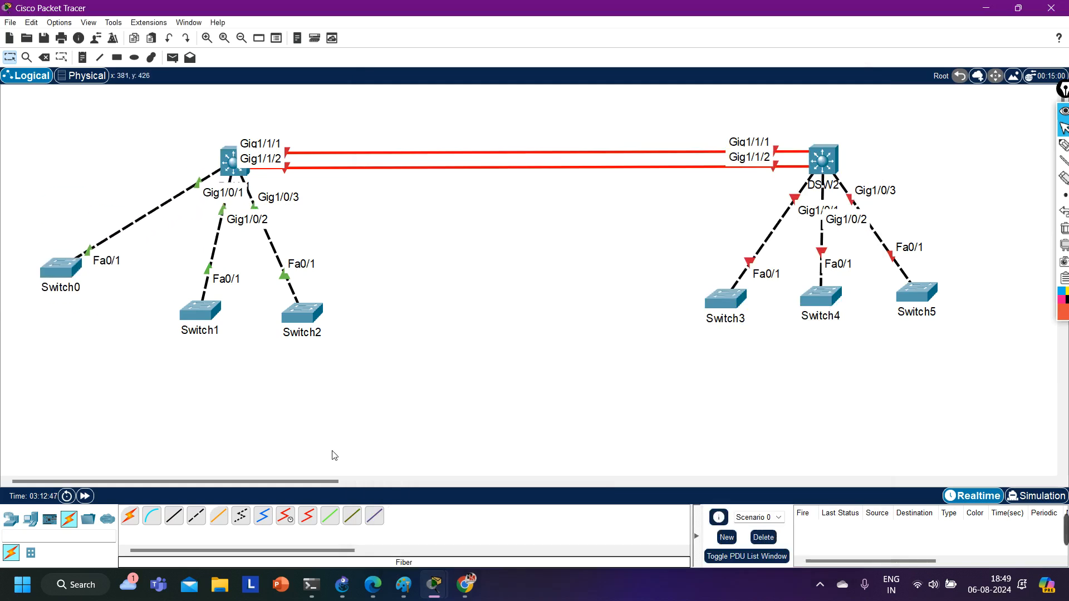
{"action": "mouse_move", "coordinate": [454, 596]}
{"action": "left_click", "coordinate": [510, 523]}
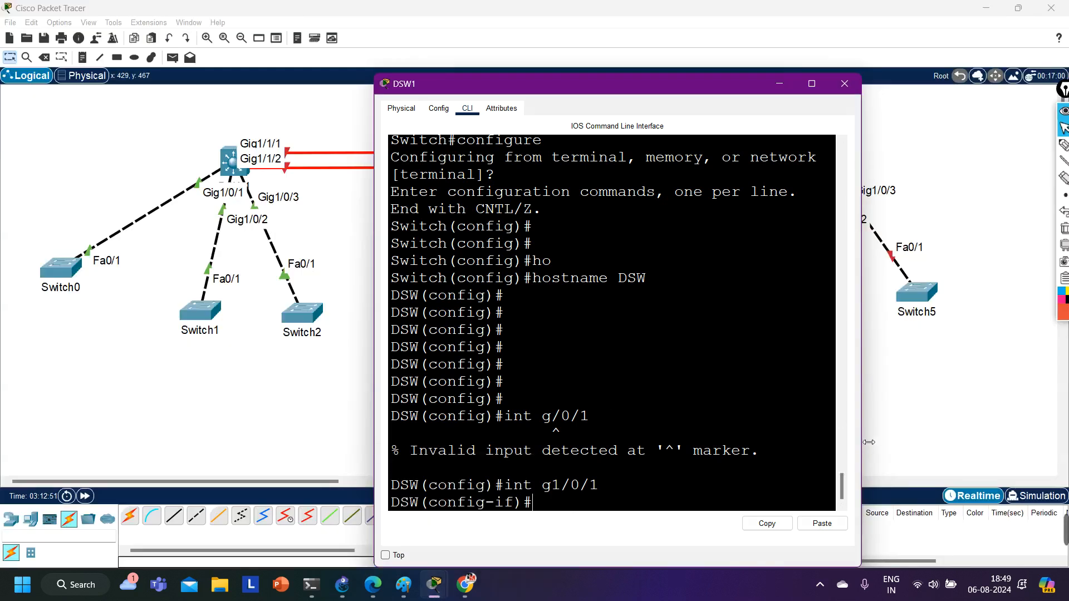
{"action": "left_click_drag", "start_coordinate": [861, 440], "coordinate": [1027, 434]}
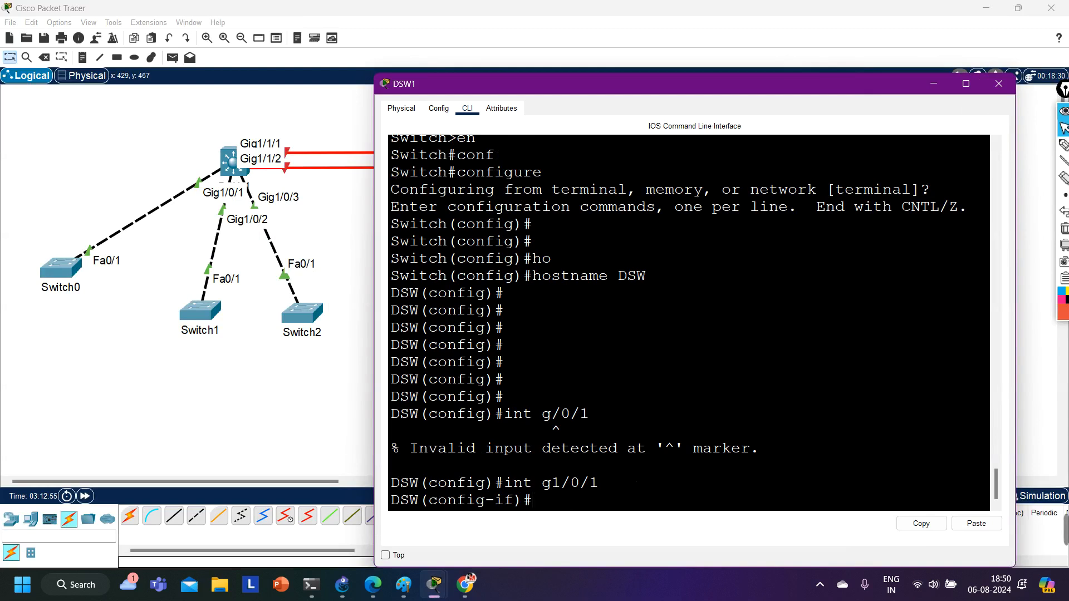
Assign interface g1/0/1 to access VLAN 10 with the switchport access vlan 10 command.
{"action": "type", "text": "sw"}
{"action": "key", "text": "Tab"}
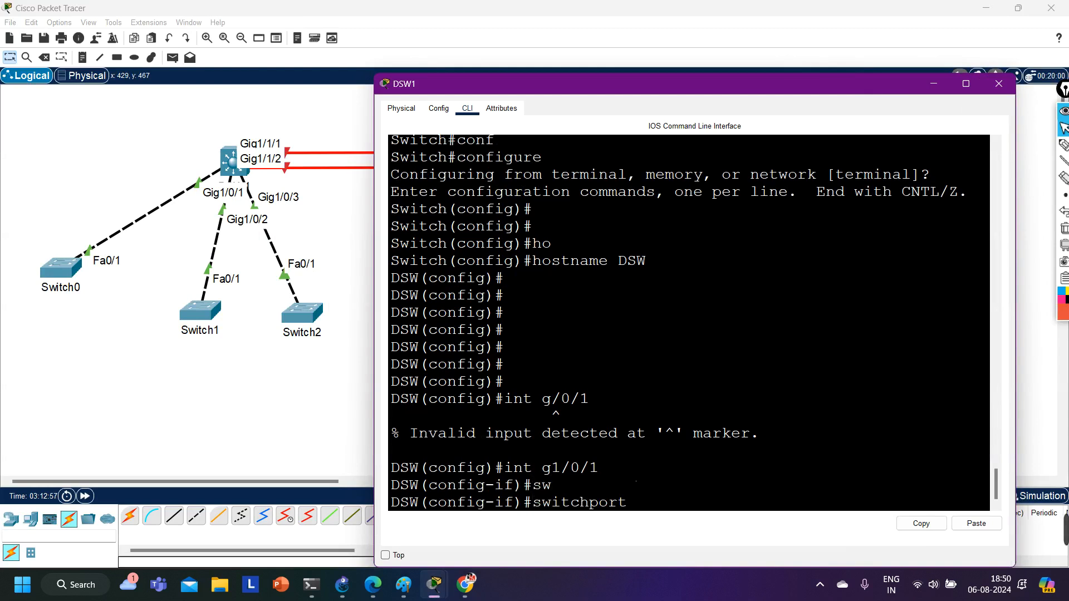
{"action": "type", "text": "ac"}
{"action": "key", "text": "Tab"}
{"action": "type", "text": "v"}
{"action": "key", "text": "Tab"}
{"action": "type", "text": "10"}
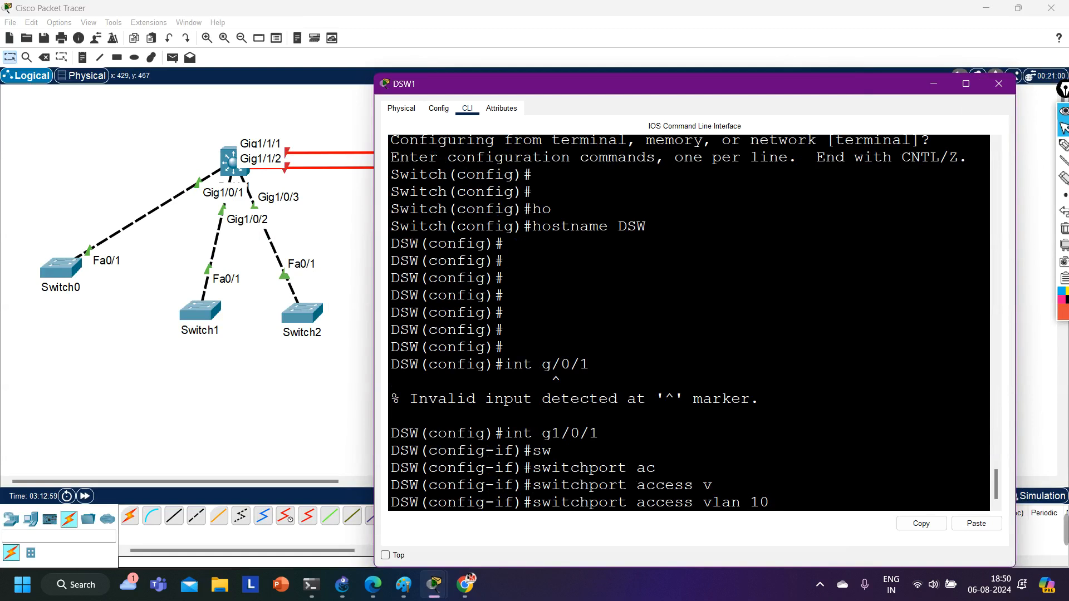
{"action": "key", "text": "Return"}
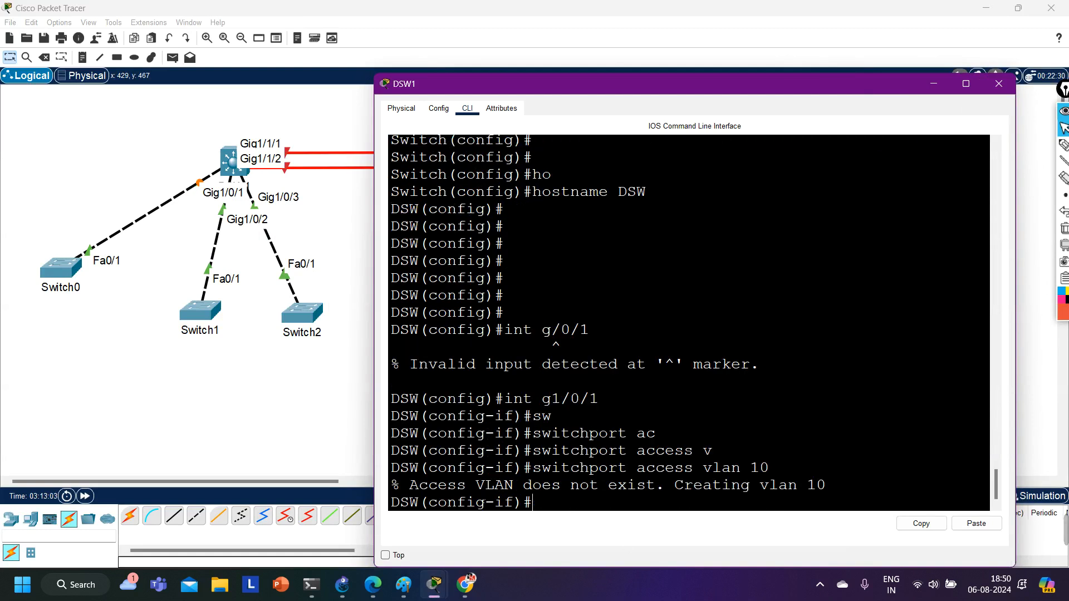
{"action": "left_click_drag", "start_coordinate": [418, 485], "coordinate": [842, 492]}
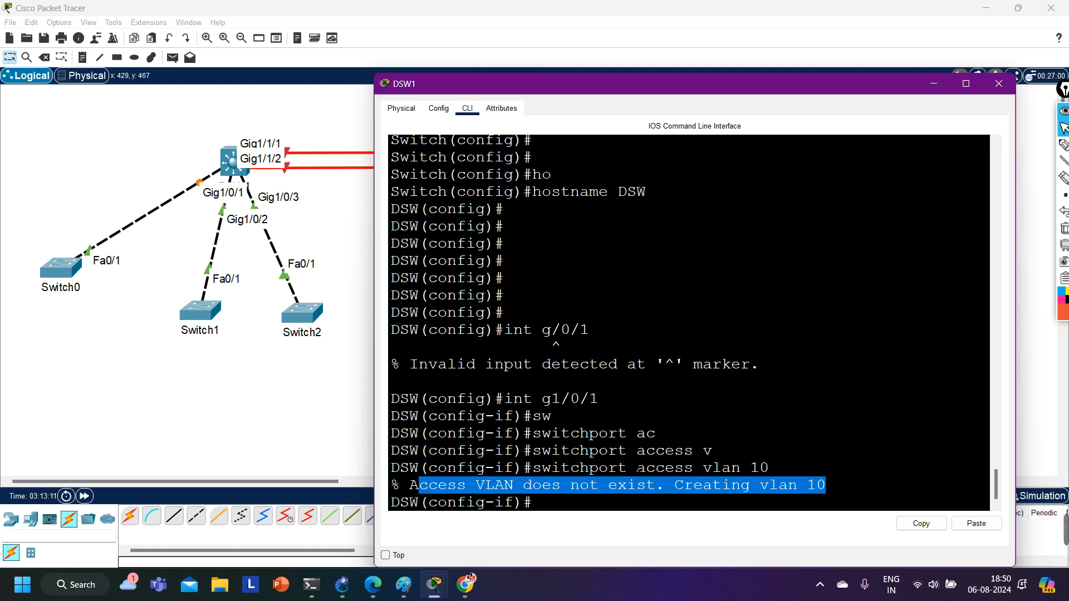
Exit the g1/0/1 interface and create the VLAN 10 interface with int vlan 10.
{"action": "type", "text": "exi"}
{"action": "key", "text": "Return"}
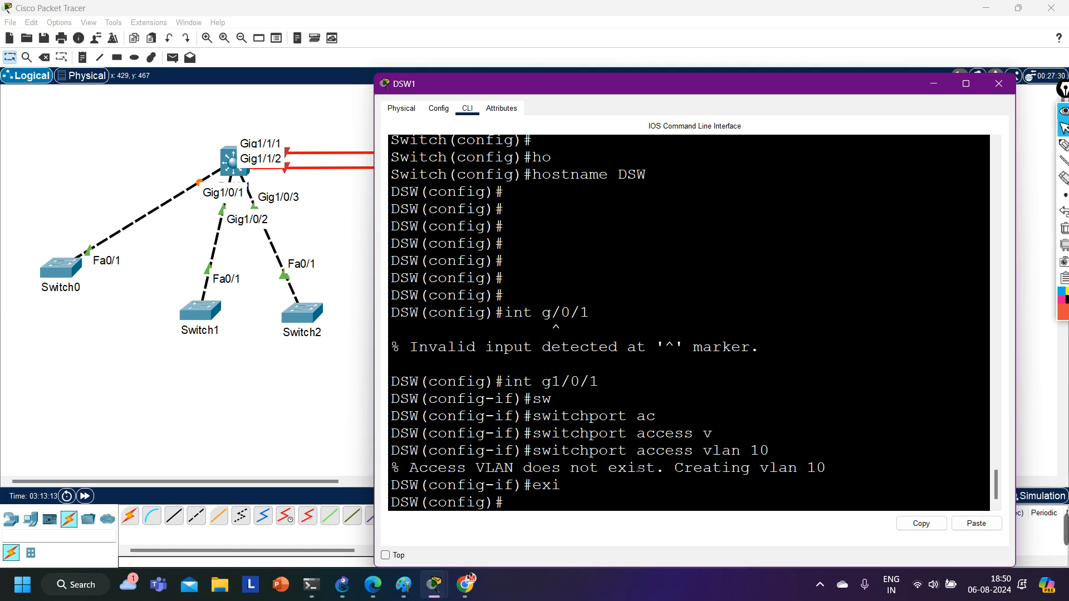
{"action": "type", "text": "int vl"}
{"action": "key", "text": "Tab"}
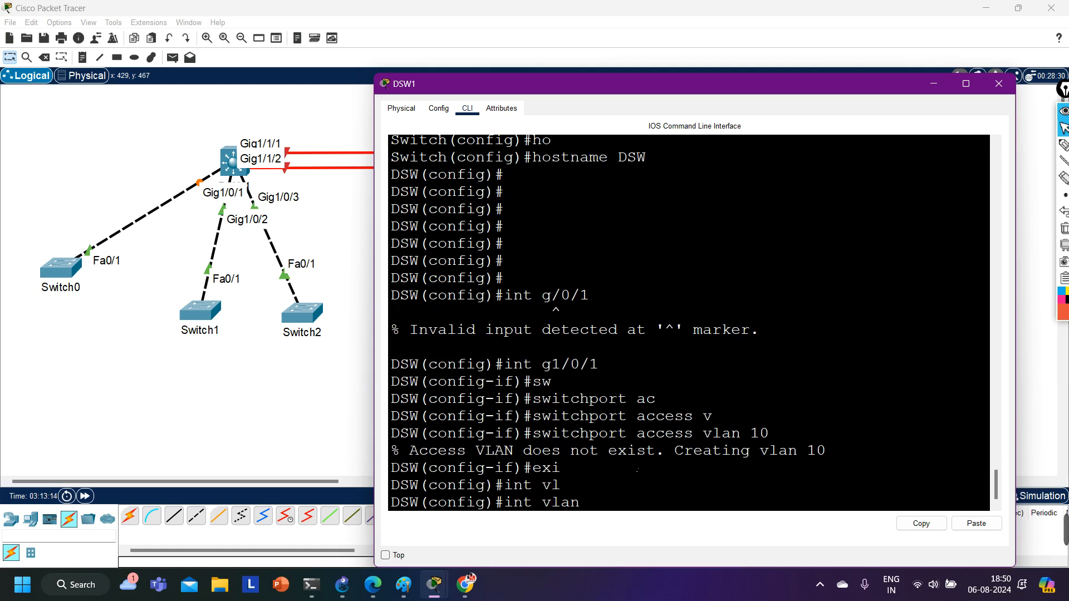
{"action": "type", "text": "10"}
{"action": "key", "text": "Return"}
{"action": "key", "text": "Return"}
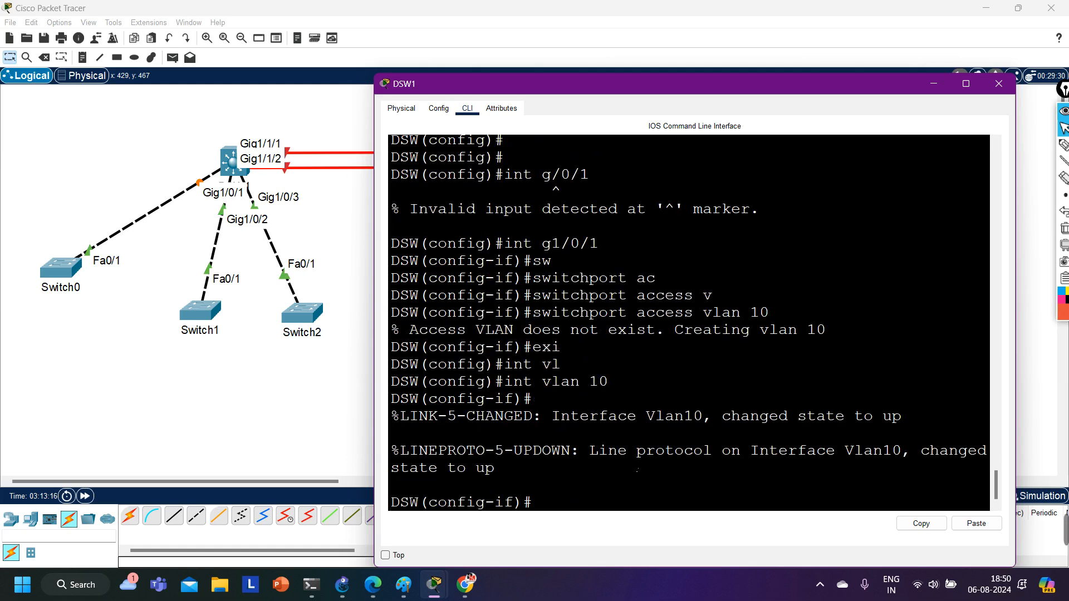
Assign IP address 10.1.1.1 with mask 255.255.255.0 to DSW1's VLAN 10 interface.
{"action": "type", "text": "ip add"}
{"action": "key", "text": "Tab"}
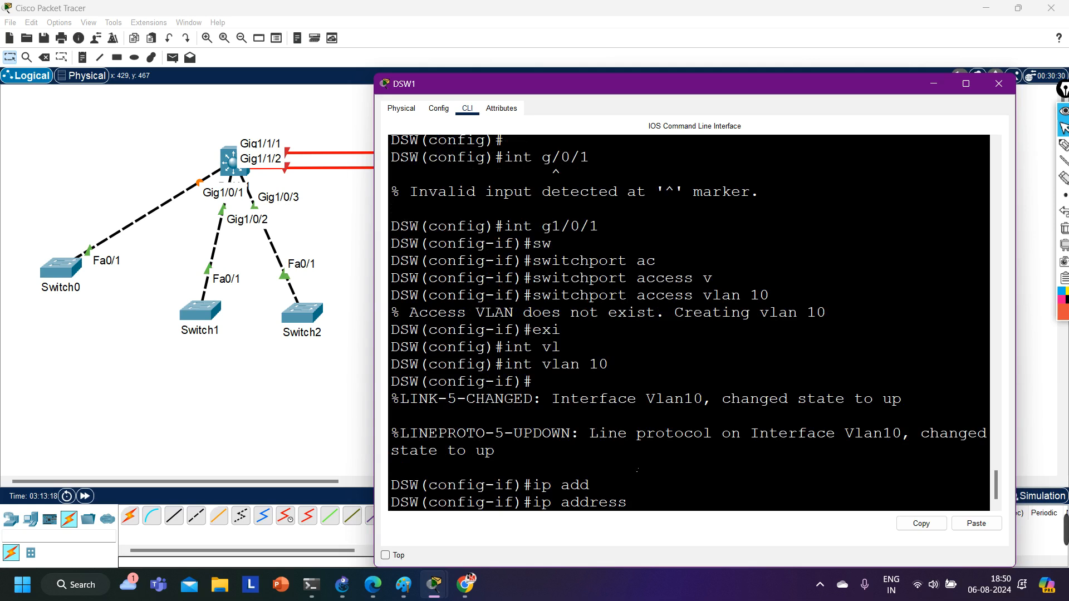
{"action": "type", "text": "10.1.1.1 255.255.255.0"}
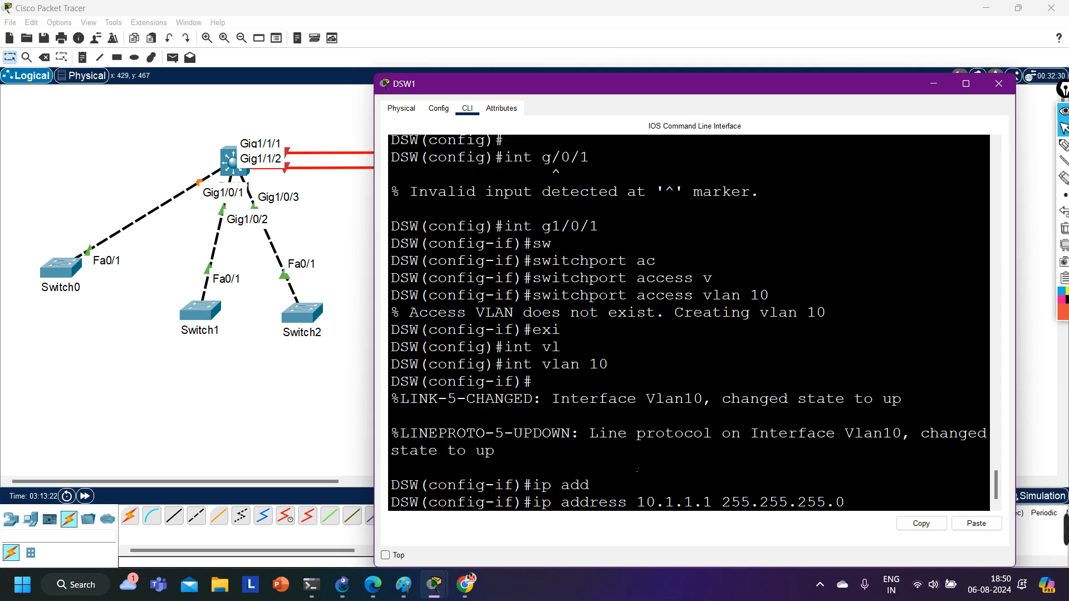
{"action": "key", "text": "Return"}
Enable the VLAN 10 interface with no shutdown and return to privileged mode.
{"action": "type", "text": "no"}
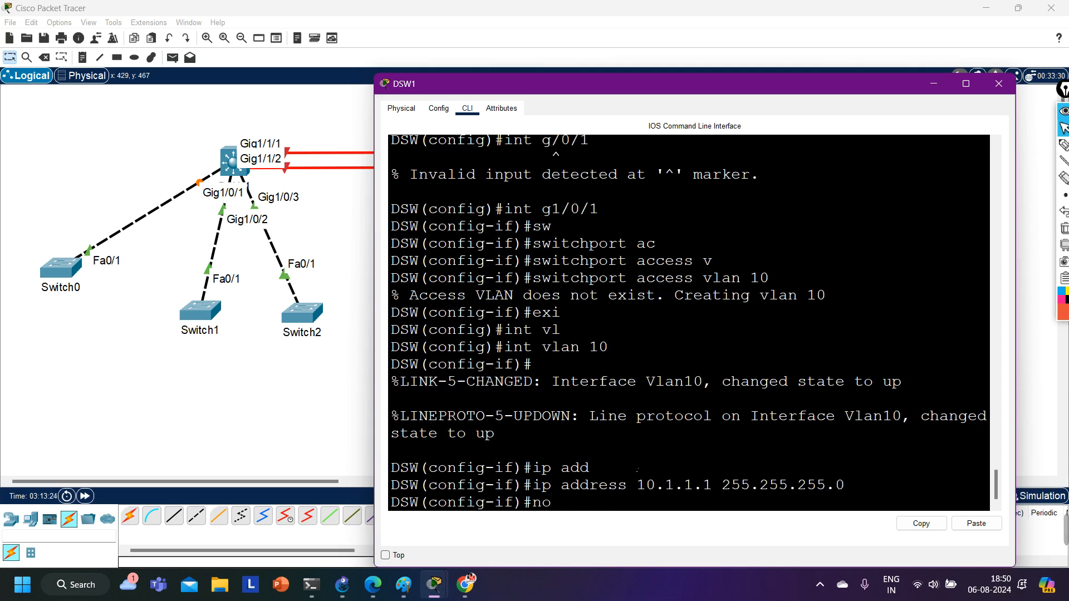
{"action": "type", "text": " sh"}
{"action": "key", "text": "Tab"}
{"action": "key", "text": "Return"}
{"action": "type", "text": "exi"}
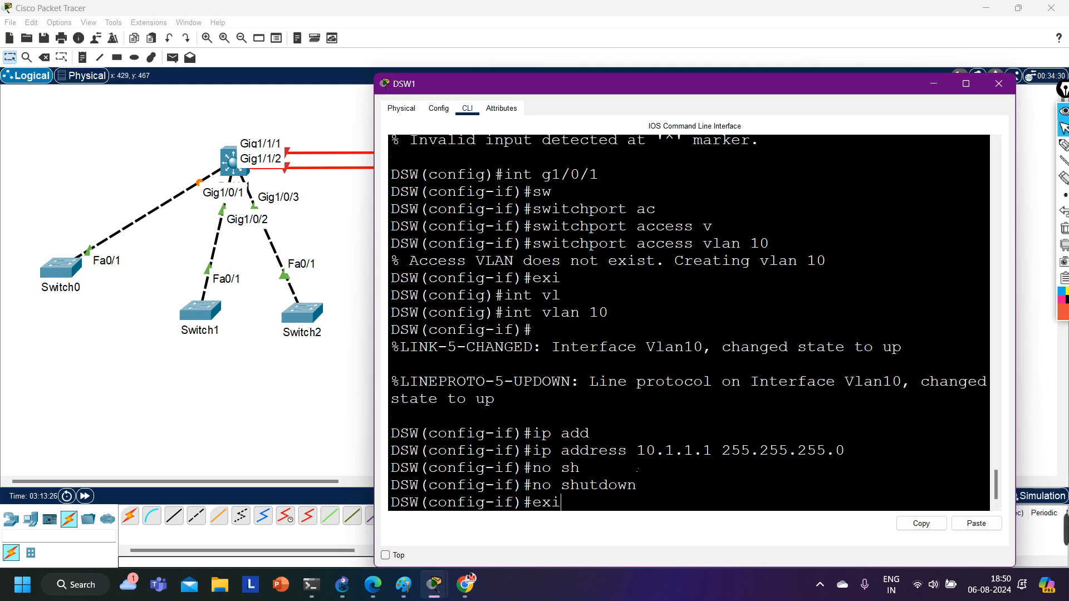
{"action": "key", "text": "Return"}
{"action": "key", "text": "Return"}
{"action": "key", "text": "ctrl+z"}
{"action": "key", "text": "Return"}
Display DSW1's routing table with show ip route.
{"action": "key", "text": "Return"}
{"action": "key", "text": "Return"}
{"action": "key", "text": "Return"}
{"action": "key", "text": "Return"}
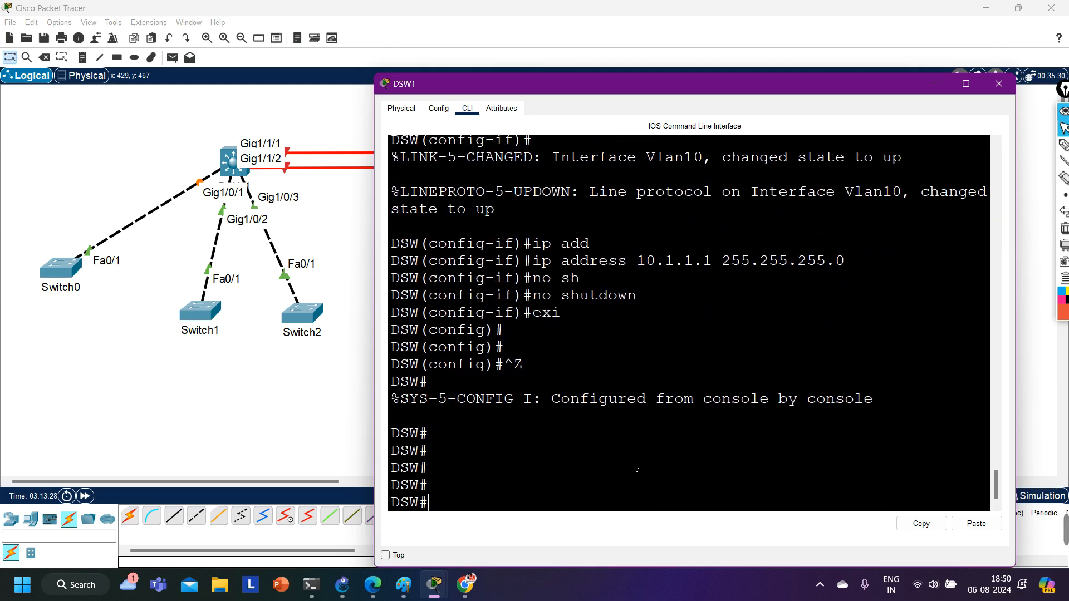
{"action": "type", "text": "sh"}
{"action": "key", "text": "Tab"}
{"action": "type", "text": "ip ro"}
{"action": "key", "text": "Tab"}
{"action": "key", "text": "Return"}
{"action": "key", "text": "Return"}
{"action": "key", "text": "Return"}
{"action": "key", "text": "Return"}
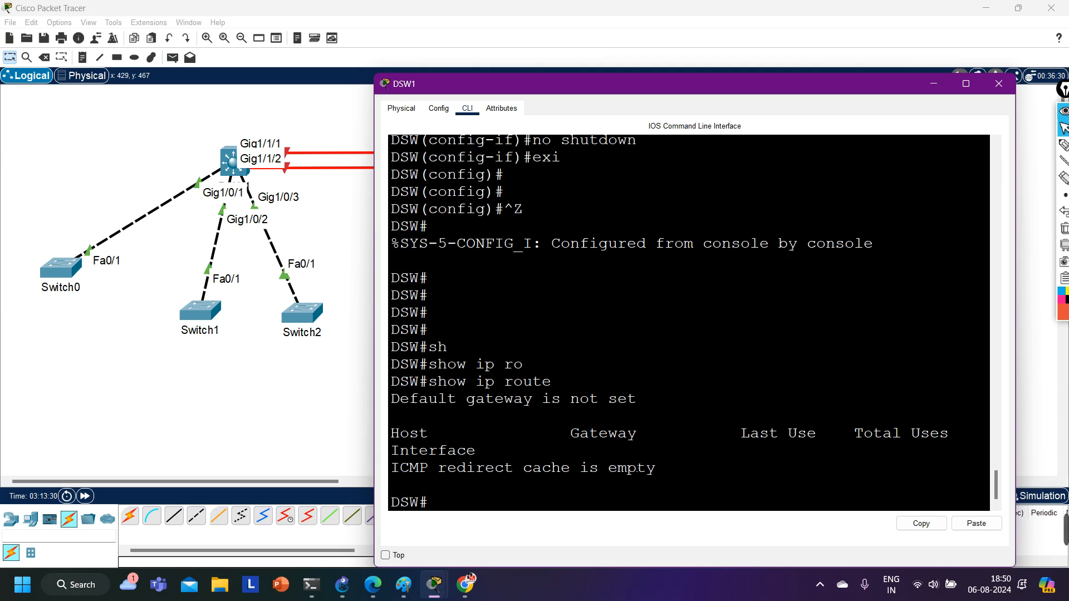
List all interface addresses and states with show ip int br, and enlarge the command-line window to read the VLAN 10 entry.
{"action": "type", "text": "sh"}
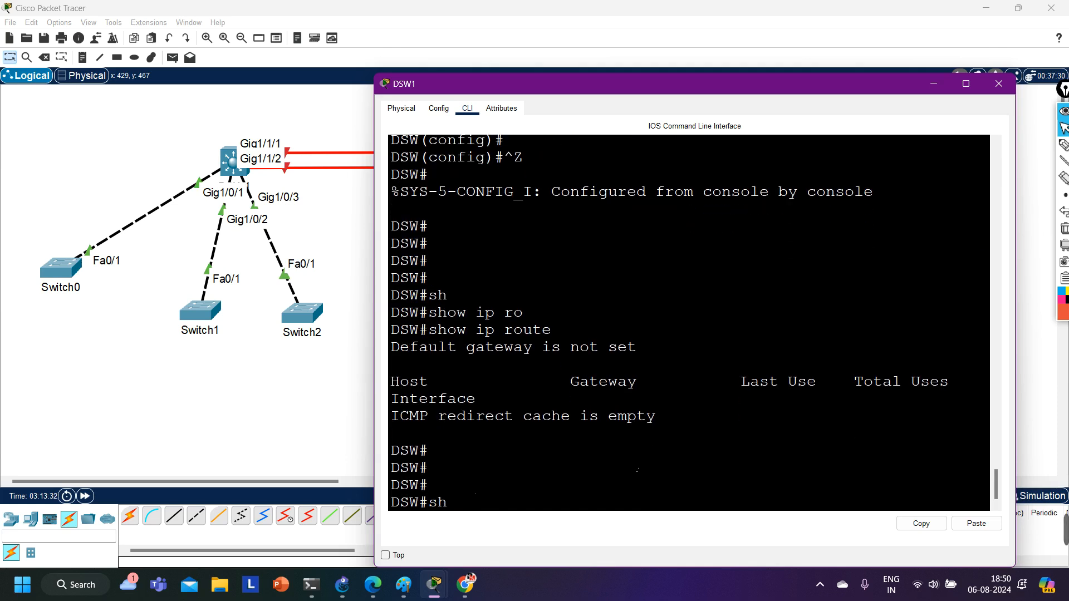
{"action": "key", "text": "Tab"}
{"action": "type", "text": "ip int br"}
{"action": "key", "text": "Return"}
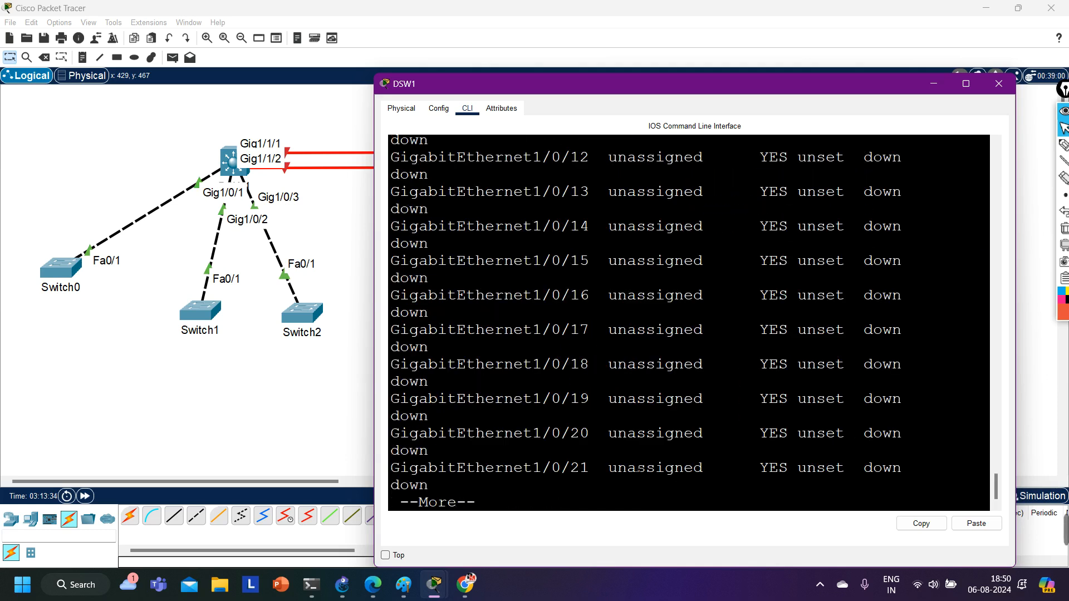
{"action": "key", "text": "Return"}
{"action": "key", "text": "Return"}
{"action": "key", "text": "Return"}
{"action": "key", "text": "Return"}
{"action": "key", "text": "Return"}
{"action": "key", "text": "Return"}
{"action": "key", "text": "Return"}
{"action": "key", "text": "Return"}
{"action": "key", "text": "Return"}
{"action": "key", "text": "Return"}
{"action": "key", "text": "Return"}
{"action": "key", "text": "Return"}
{"action": "key", "text": "Return"}
{"action": "key", "text": "Return"}
{"action": "key", "text": "Return"}
{"action": "key", "text": "Return"}
{"action": "key", "text": "Return"}
{"action": "key", "text": "Return"}
{"action": "key", "text": "Return"}
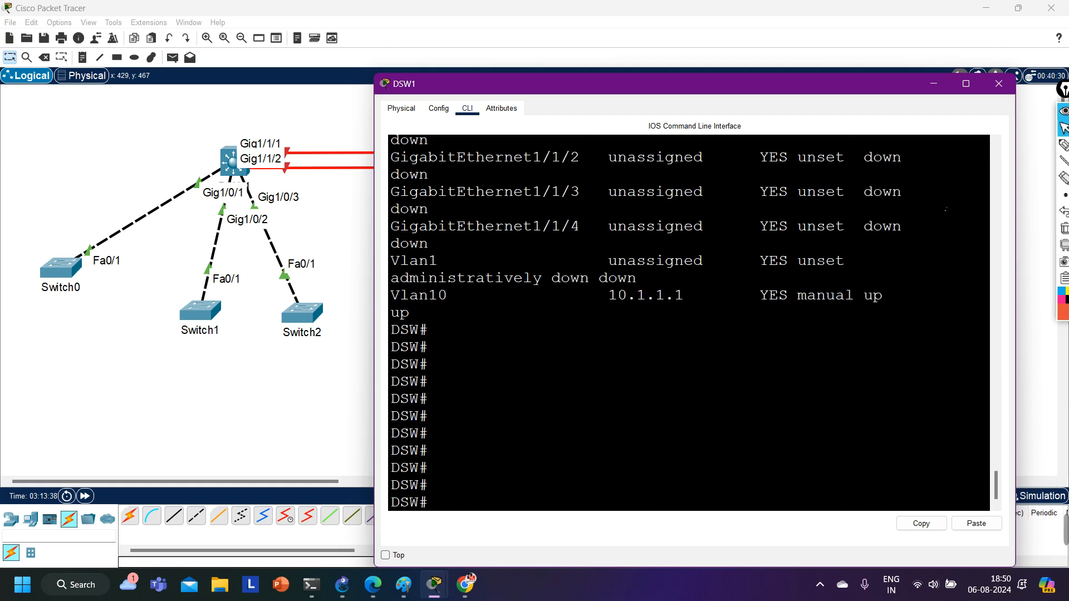
{"action": "left_click", "coordinate": [966, 83]}
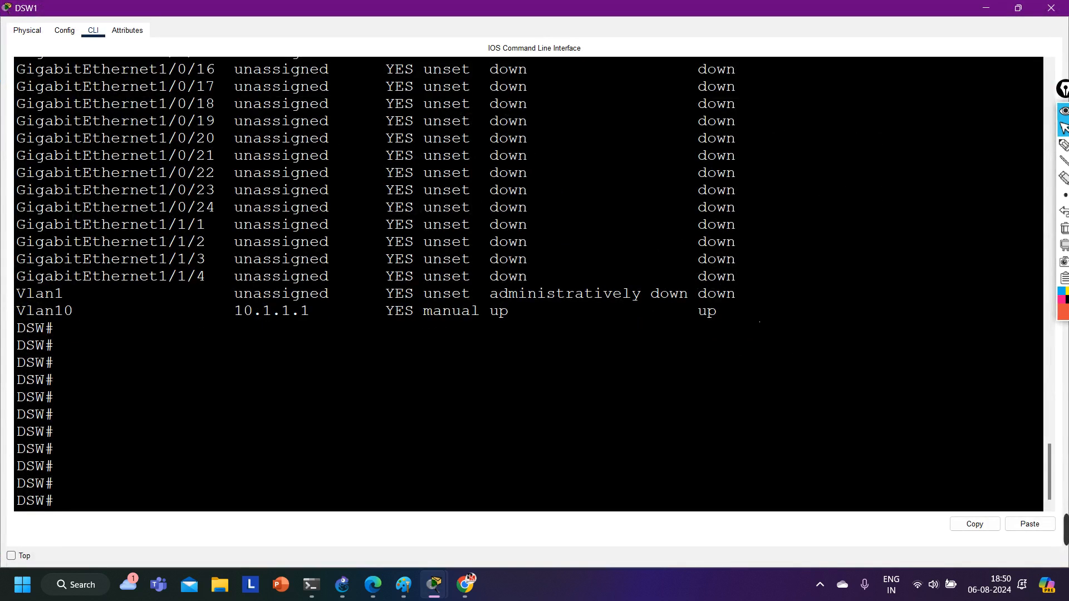
{"action": "left_click_drag", "start_coordinate": [721, 312], "coordinate": [273, 316]}
Enable layer 3 routing on DSW1 with ip routing in global configuration mode, and return to privileged mode.
{"action": "type", "text": "conf"}
{"action": "key", "text": "Tab"}
{"action": "key", "text": "Return"}
{"action": "key", "text": "Return"}
{"action": "key", "text": "Return"}
{"action": "key", "text": "Return"}
{"action": "type", "text": "ip ro"}
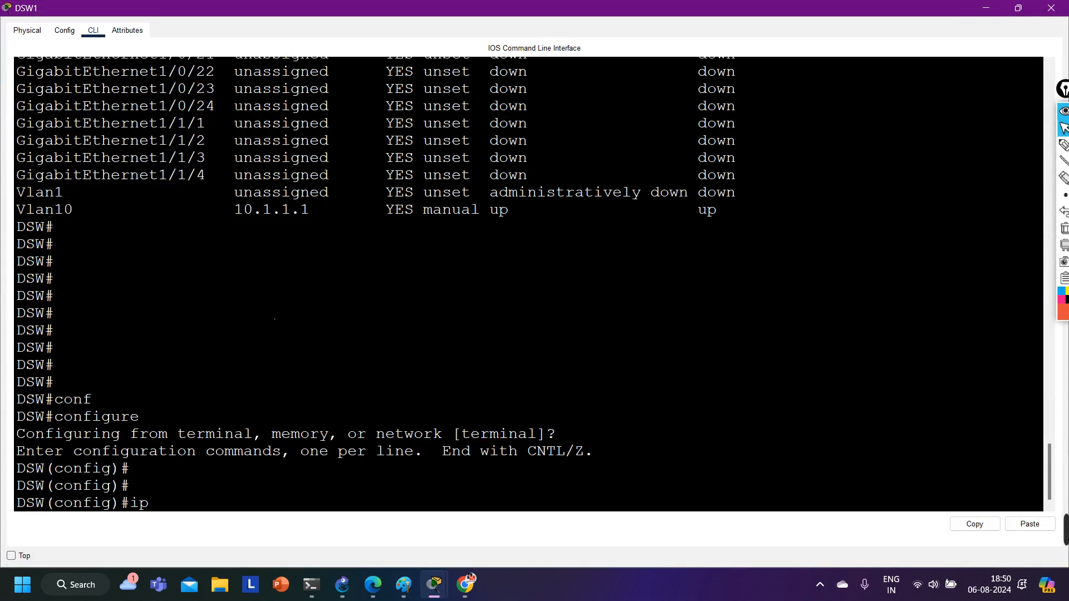
{"action": "key", "text": "Tab"}
{"action": "type", "text": "uting"}
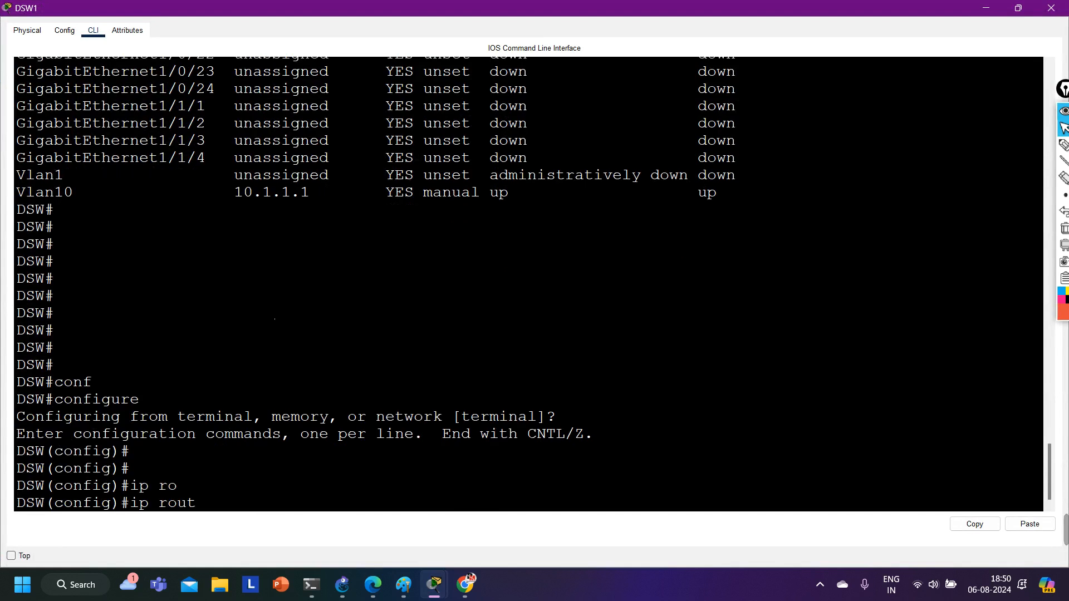
{"action": "key", "text": "Return"}
{"action": "key", "text": "ctrl+z"}
{"action": "key", "text": "Return"}
{"action": "key", "text": "Return"}
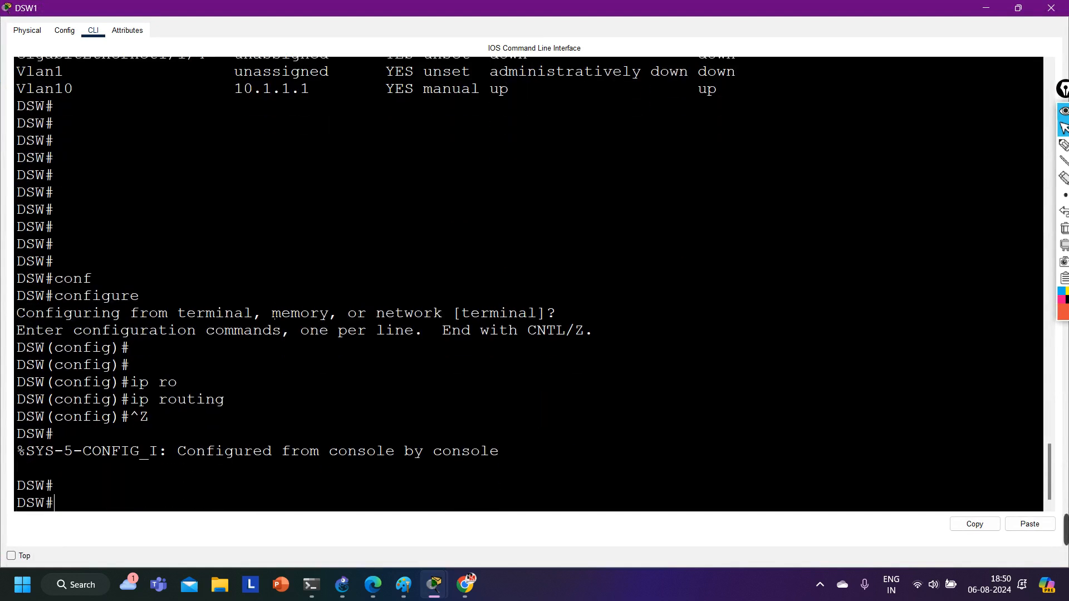
Check the routing table again with show ip route, and resize the command-line window so the links between DSW1 and DSW2 are uncovered.
{"action": "type", "text": "sh"}
{"action": "key", "text": "Tab"}
{"action": "type", "text": "ip ro"}
{"action": "key", "text": "Tab"}
{"action": "key", "text": "Return"}
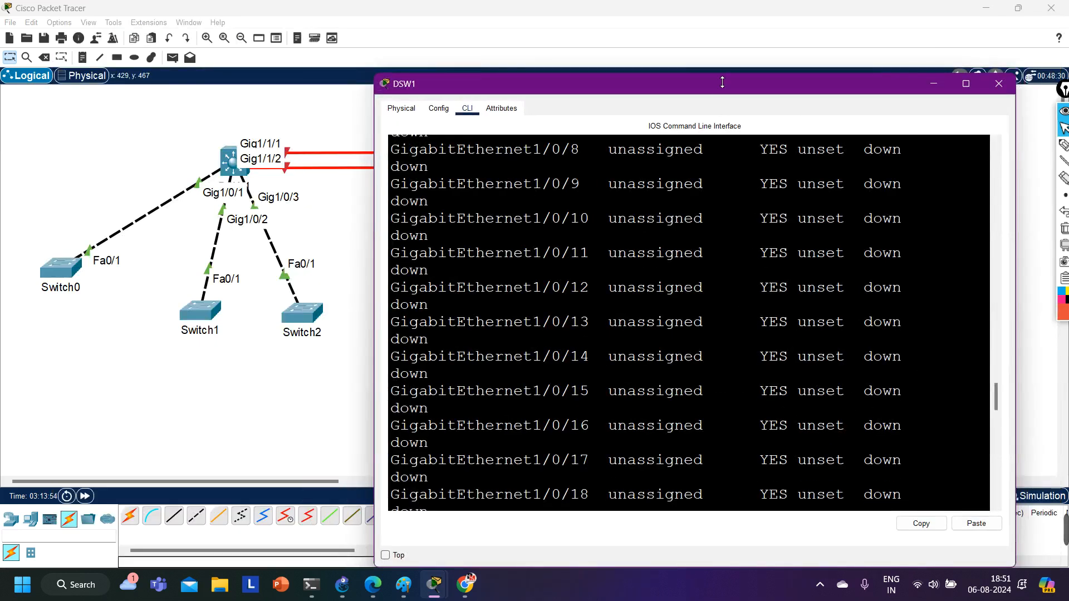
{"action": "left_click_drag", "start_coordinate": [721, 85], "coordinate": [721, 215]}
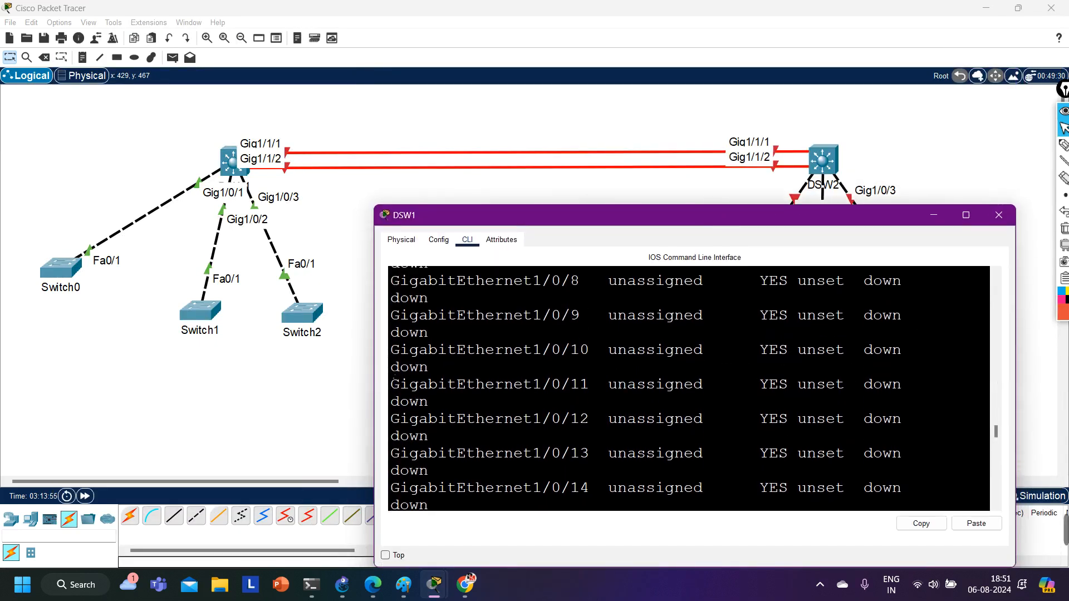
{"action": "left_click_drag", "start_coordinate": [372, 376], "coordinate": [323, 376]}
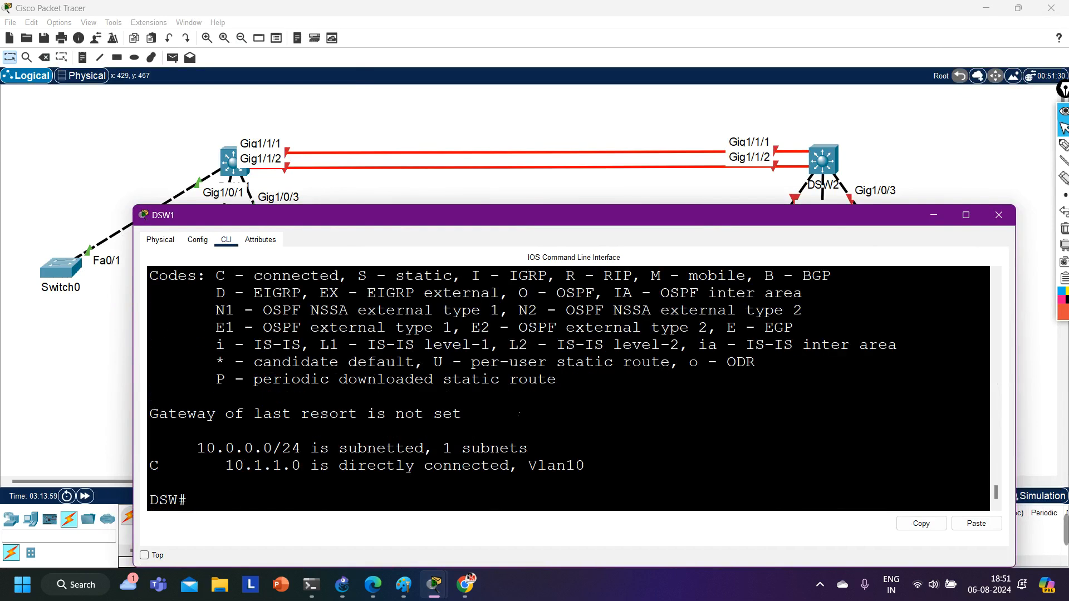
Enter global configuration mode on DSW1 and enable interface g1/1/1 with no shutdown.
{"action": "type", "text": "conf"}
{"action": "key", "text": "Tab"}
{"action": "key", "text": "Return"}
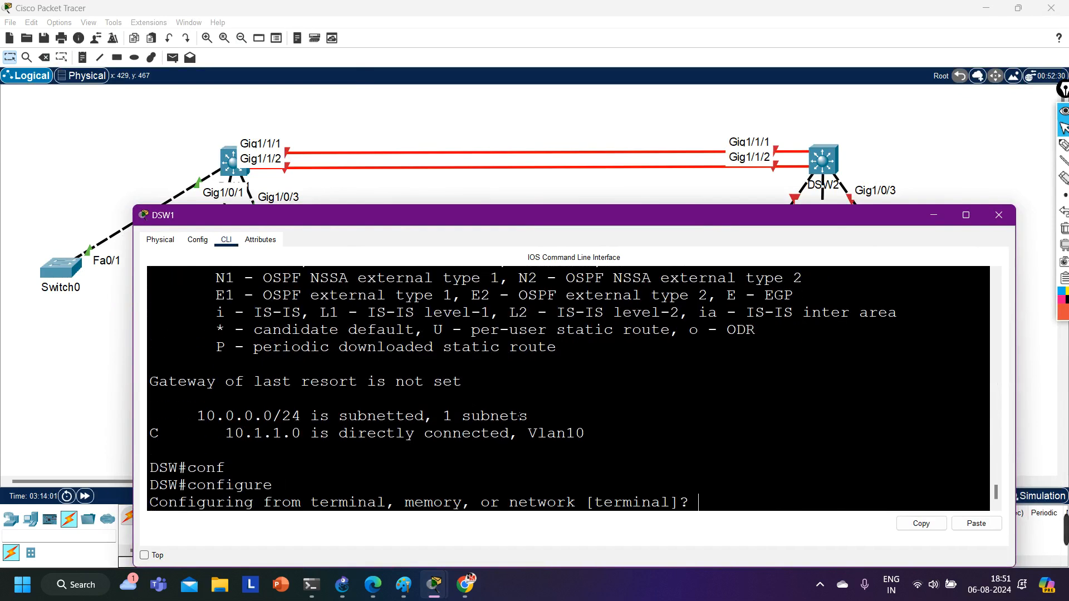
{"action": "key", "text": "Return"}
{"action": "key", "text": "Return"}
{"action": "key", "text": "Return"}
{"action": "key", "text": "Return"}
{"action": "key", "text": "Return"}
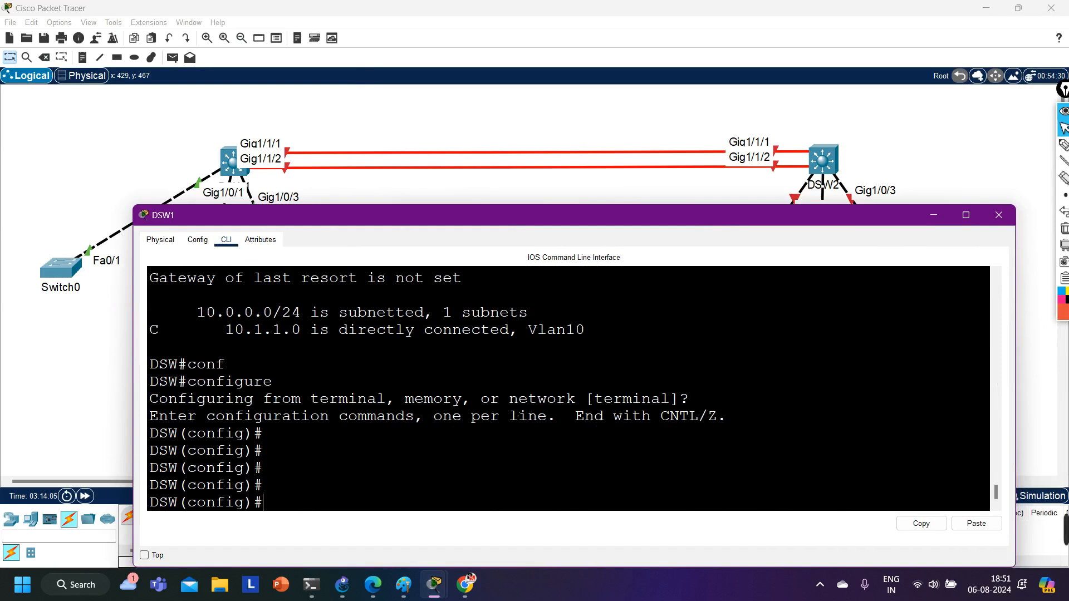
{"action": "type", "text": "int g1/1/1"}
{"action": "key", "text": "Return"}
{"action": "type", "text": "no sh"}
{"action": "key", "text": "Tab"}
{"action": "key", "text": "Return"}
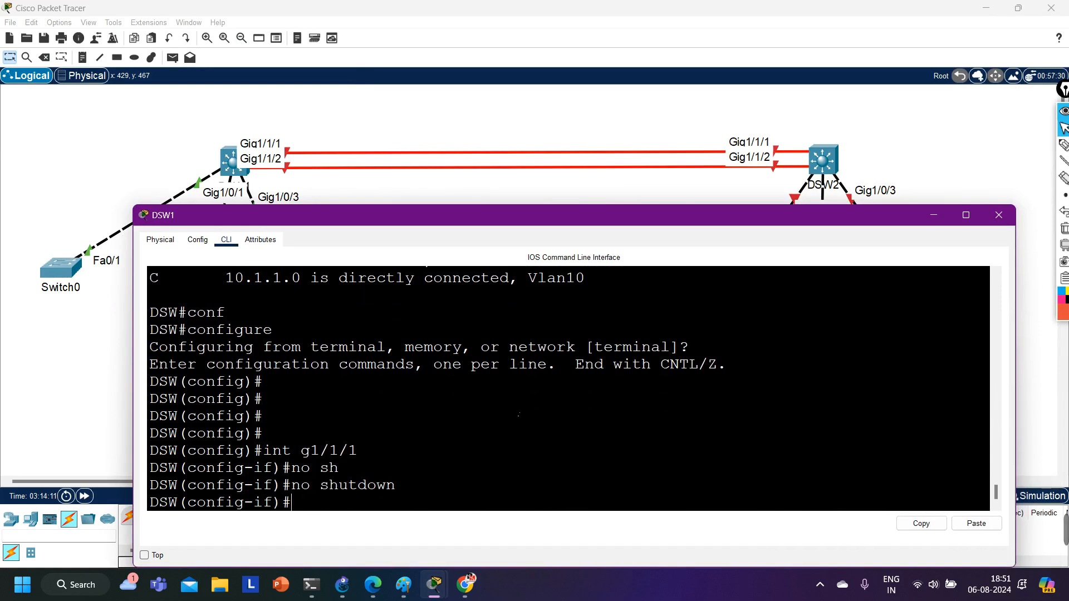
{"action": "key", "text": "Return"}
{"action": "type", "text": "ip add"}
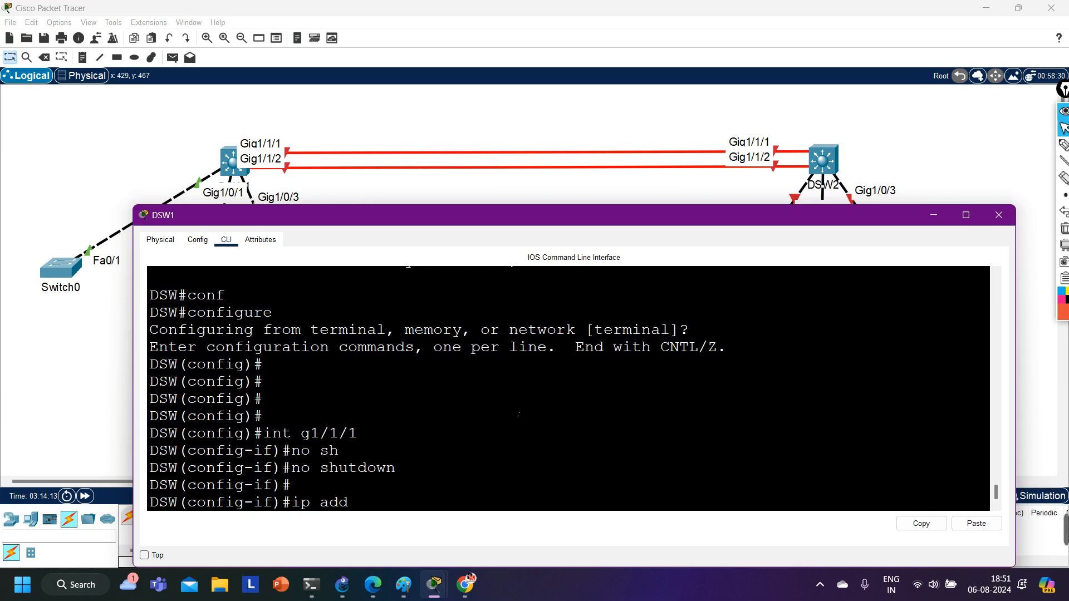
{"action": "key", "text": "Tab"}
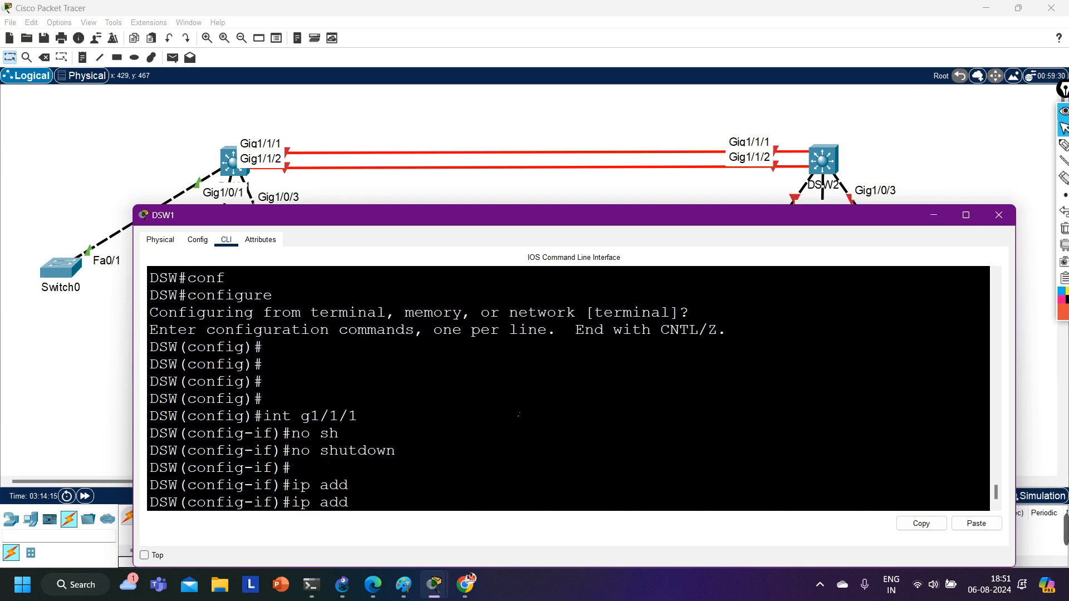
{"action": "key", "text": "BackSpace"}
{"action": "key", "text": "BackSpace"}
{"action": "key", "text": "BackSpace"}
{"action": "key", "text": "BackSpace"}
{"action": "key", "text": "BackSpace"}
{"action": "key", "text": "BackSpace"}
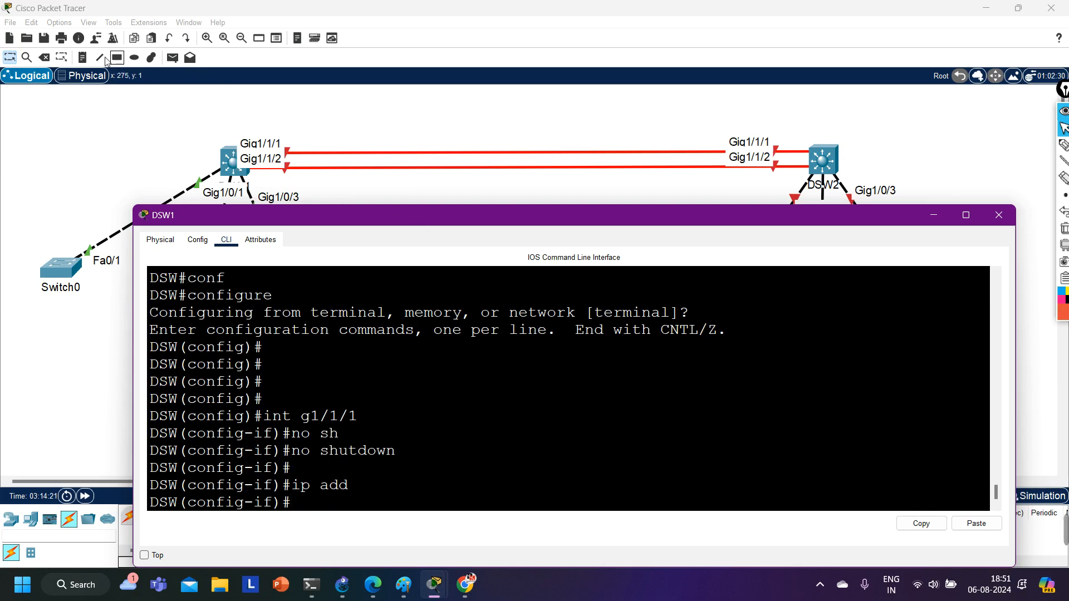
Place the note 12.1.1.0/24 above the upper fiber link and the note 21.1.1.0/24 below the lower one.
{"action": "left_click", "coordinate": [82, 57]}
{"action": "left_click", "coordinate": [425, 134]}
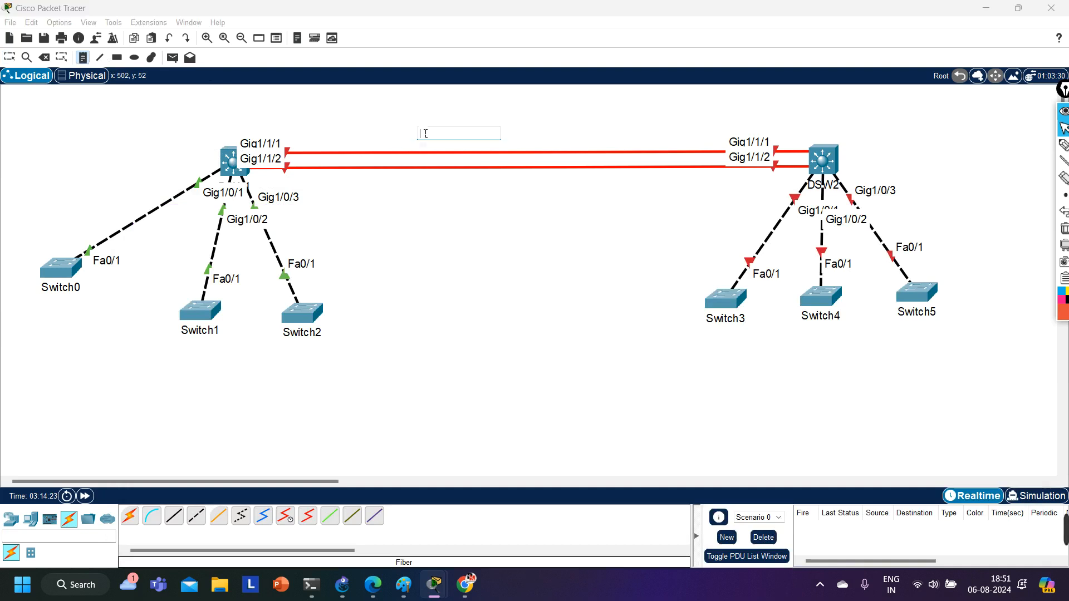
{"action": "type", "text": "12.1.1.0/24"}
{"action": "left_click", "coordinate": [448, 193]}
{"action": "type", "text": "21"}
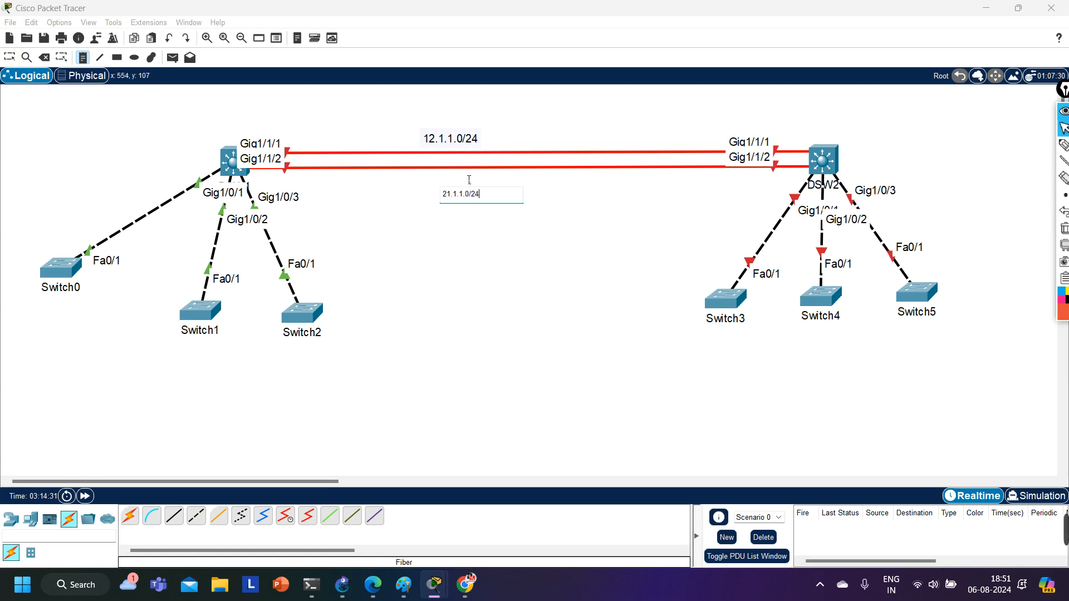
{"action": "left_click", "coordinate": [8, 57]}
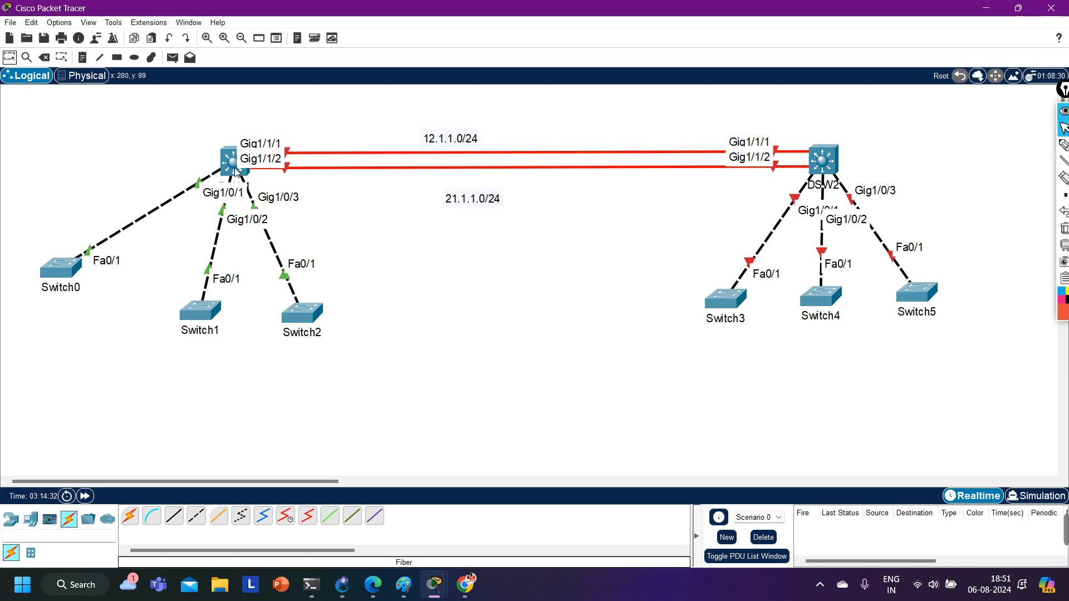
Reopen DSW1's command line and turn interface g1/1/1 into a routed port with no switchport.
{"action": "left_click", "coordinate": [235, 172]}
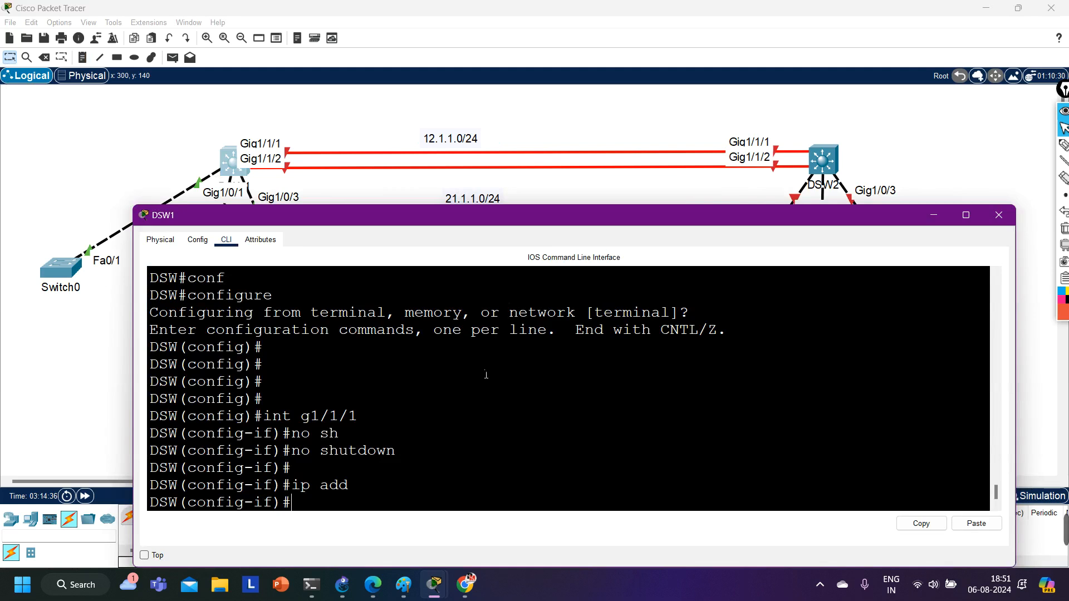
{"action": "type", "text": "no sw"}
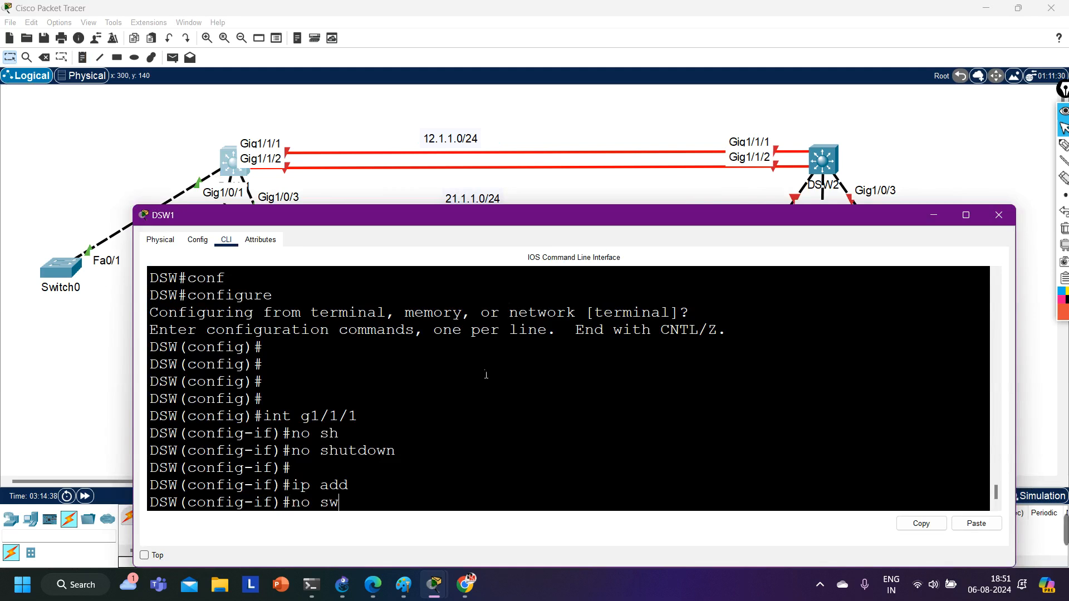
{"action": "key", "text": "Tab"}
{"action": "key", "text": "Return"}
Assign IP address 12.1.1.1 with mask 255.255.255.0 to interface g1/1/1 and exit the interface.
{"action": "type", "text": "ip add"}
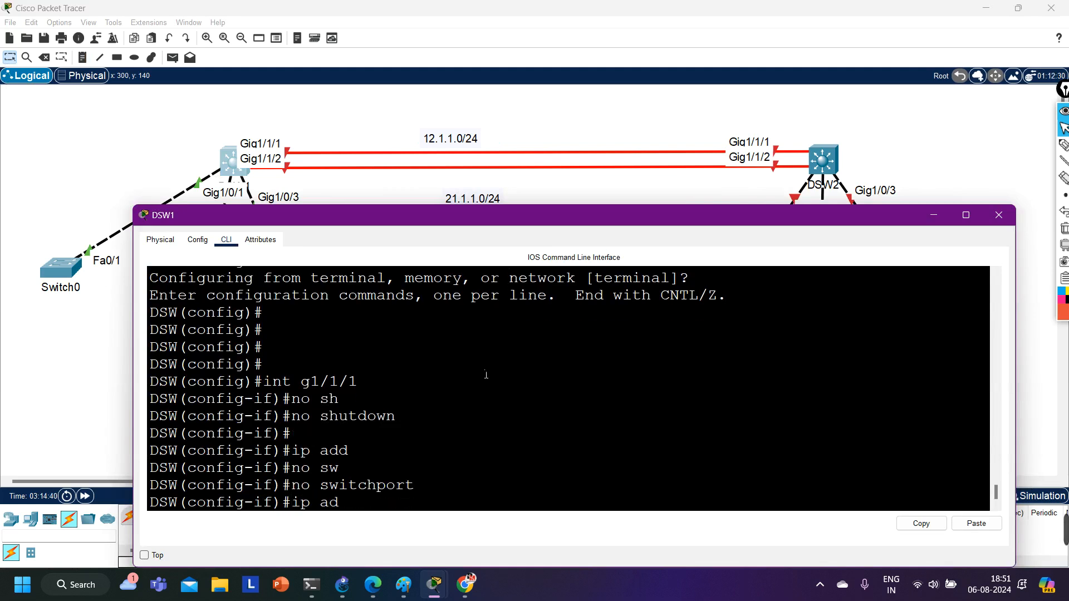
{"action": "key", "text": "Tab"}
{"action": "type", "text": "12.1.1."}
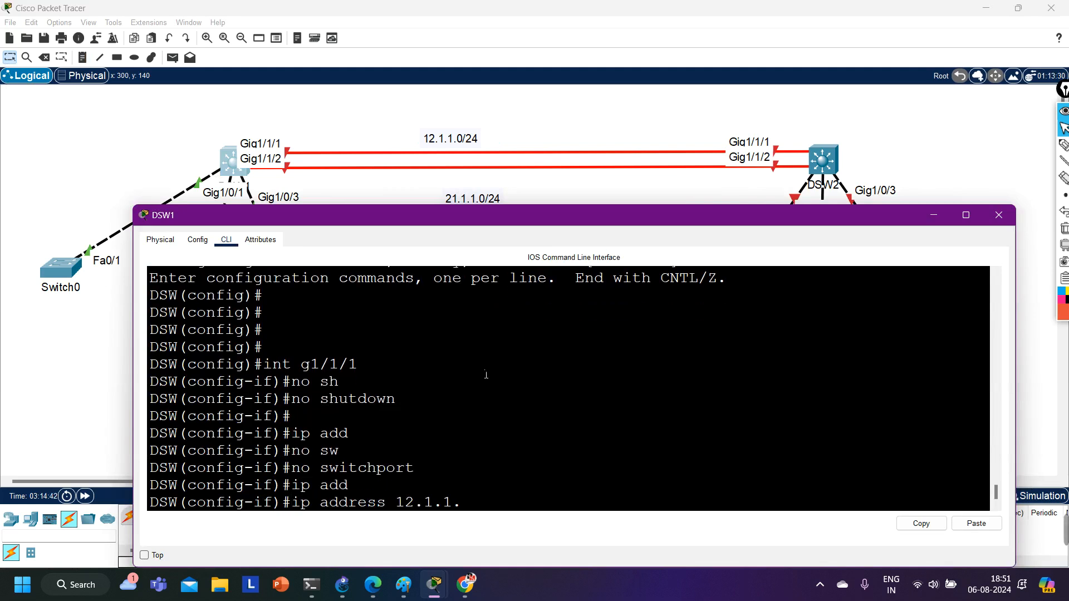
{"action": "type", "text": "1 255.255.2"}
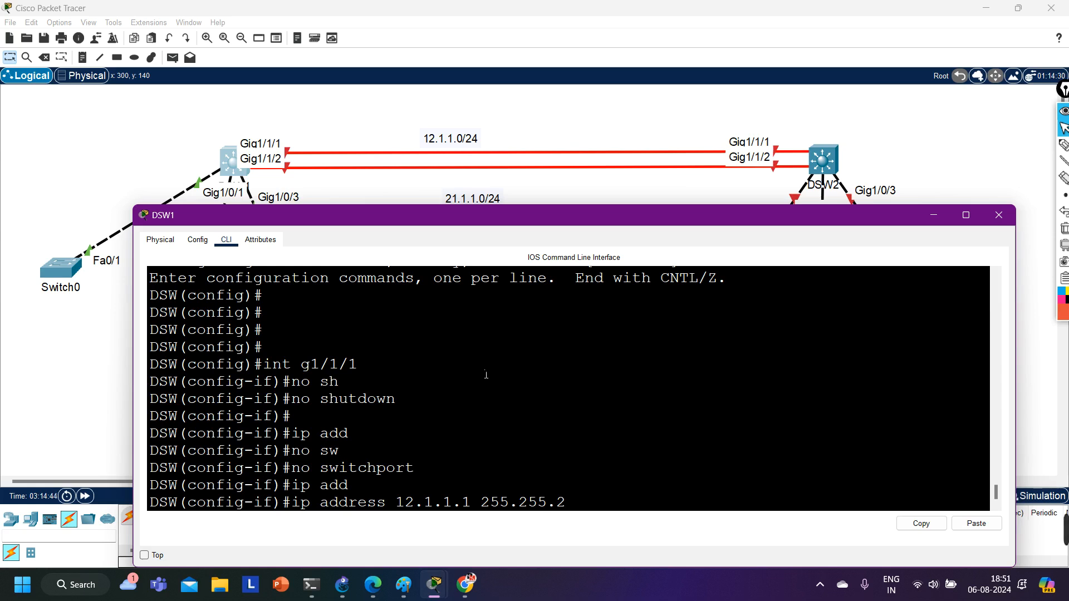
{"action": "type", "text": "55.0"}
{"action": "key", "text": "Return"}
{"action": "type", "text": "ex"}
{"action": "key", "text": "Return"}
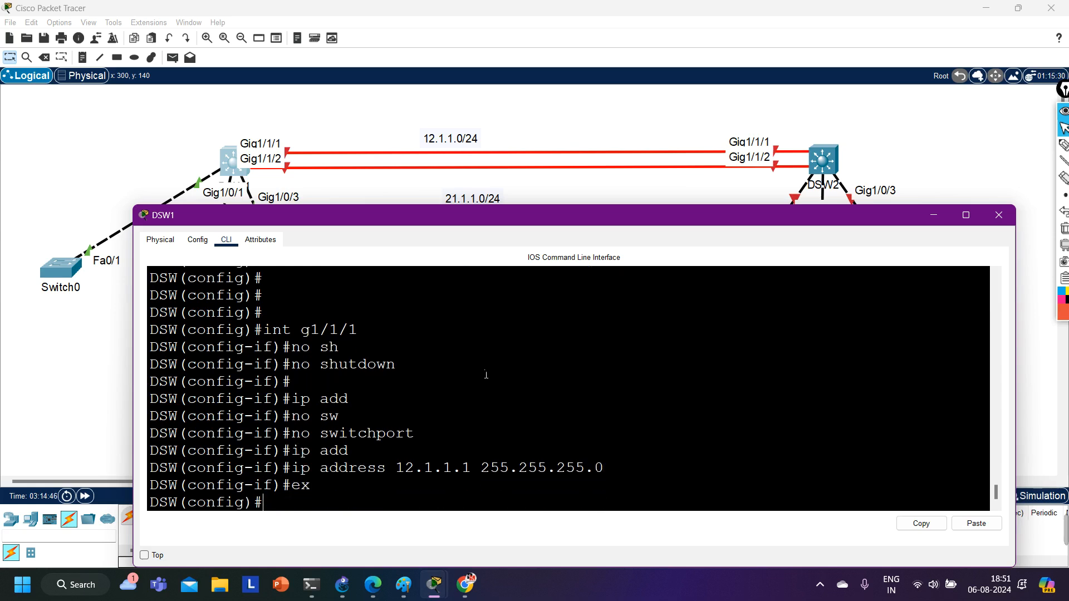
Enable interface g1/1/2 with no shutdown and make it a routed port with no switchport.
{"action": "type", "text": "int g1//"}
{"action": "key", "text": "BackSpace"}
{"action": "type", "text": "1/2"}
{"action": "key", "text": "Return"}
{"action": "type", "text": "no sh"}
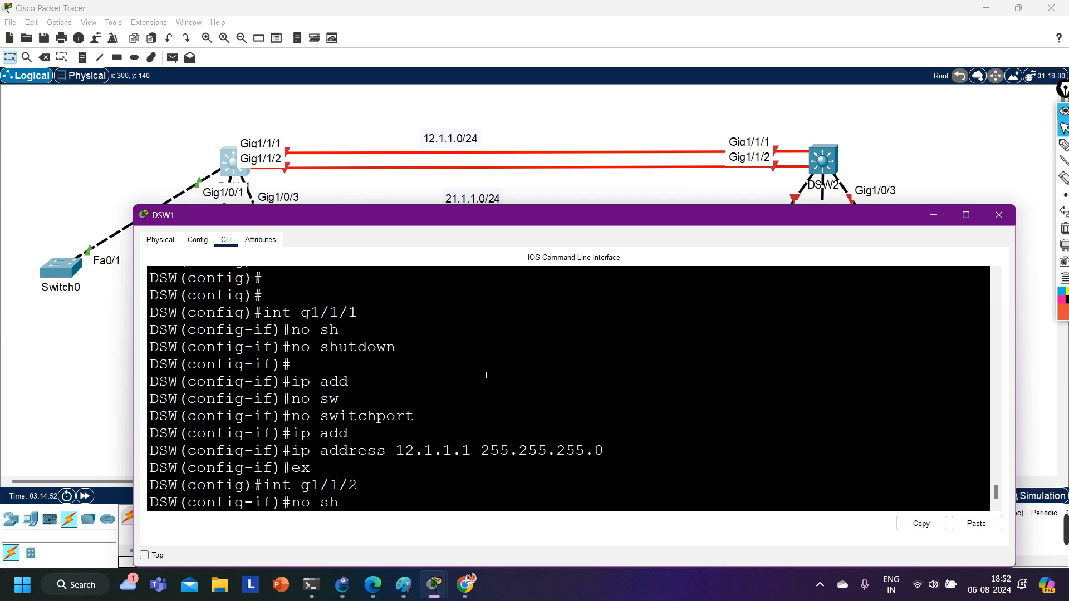
{"action": "key", "text": "Tab"}
{"action": "key", "text": "Return"}
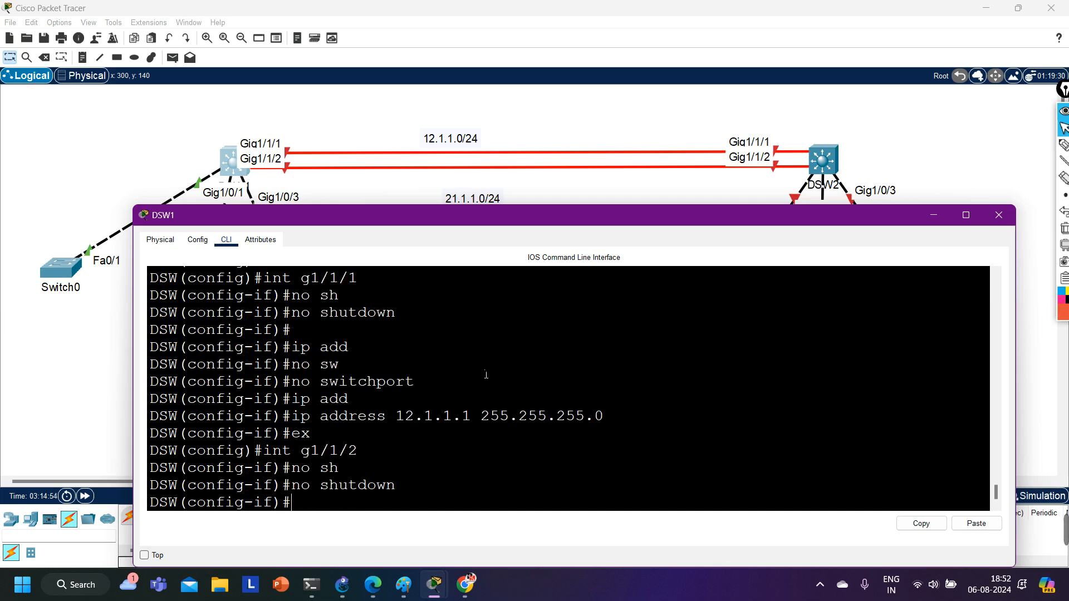
{"action": "type", "text": "no sw"}
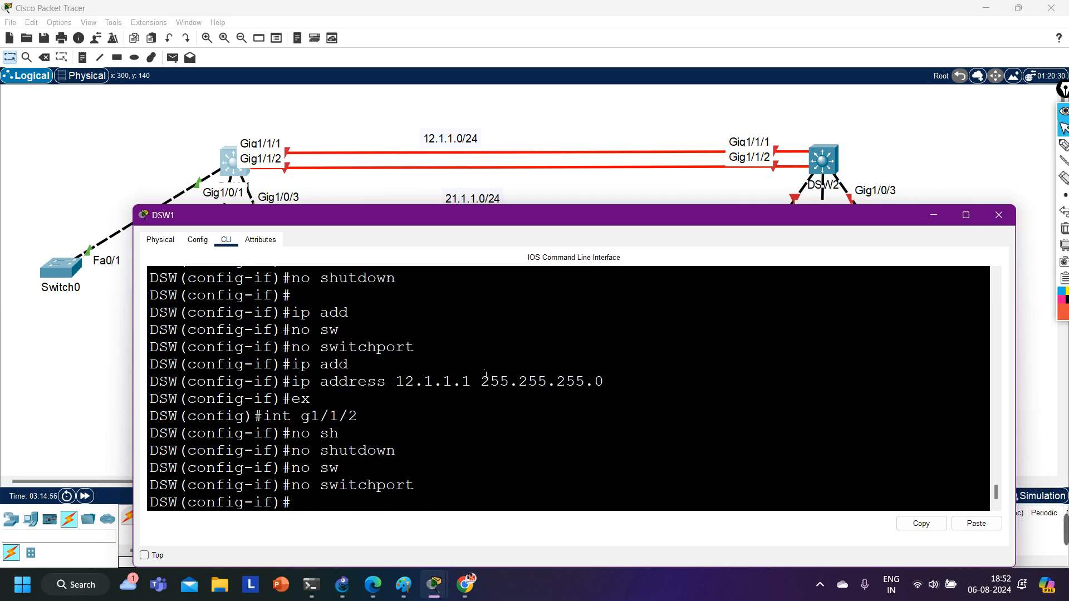
Assign IP address 21.1.1.1 with mask 255.255.255.0 to interface g1/1/2.
{"action": "type", "text": "ip add"}
{"action": "key", "text": "Tab"}
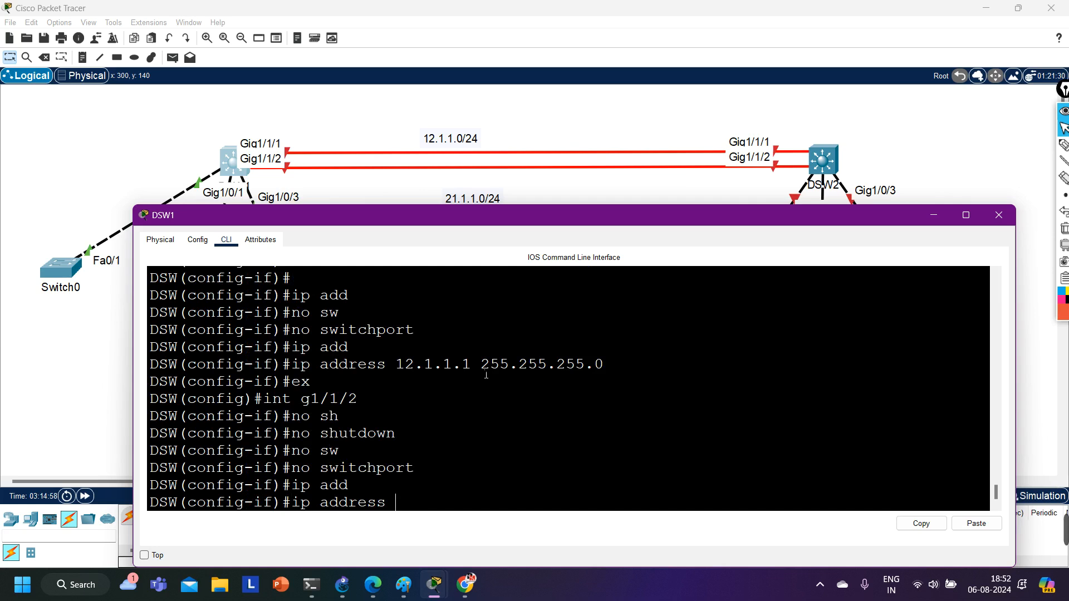
{"action": "type", "text": "21.1.1.1 215"}
{"action": "key", "text": "BackSpace"}
{"action": "key", "text": "BackSpace"}
{"action": "type", "text": "5"}
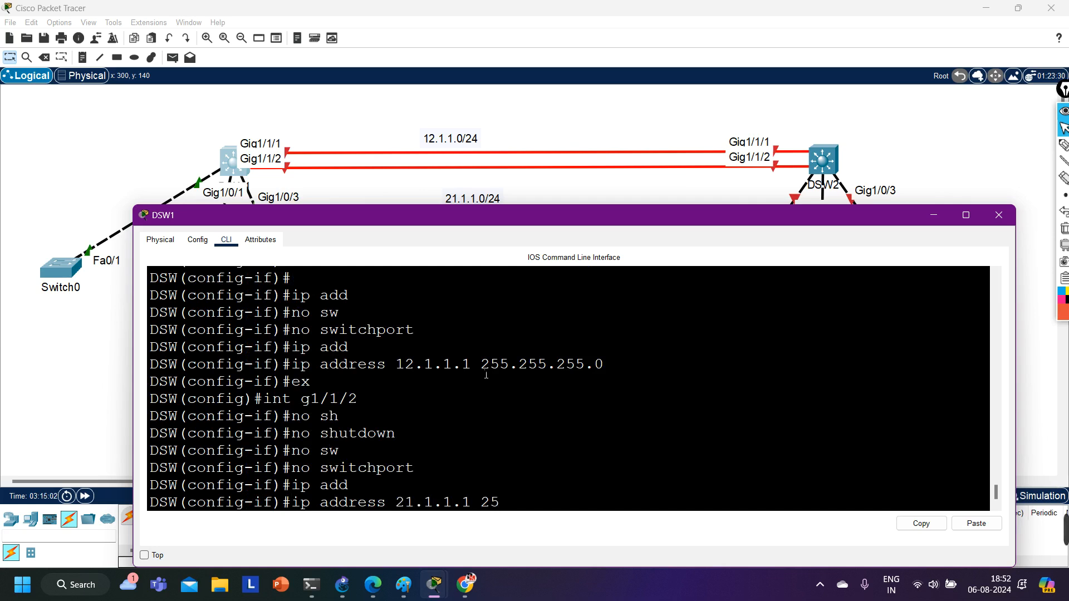
{"action": "type", "text": "5.255.255.0"}
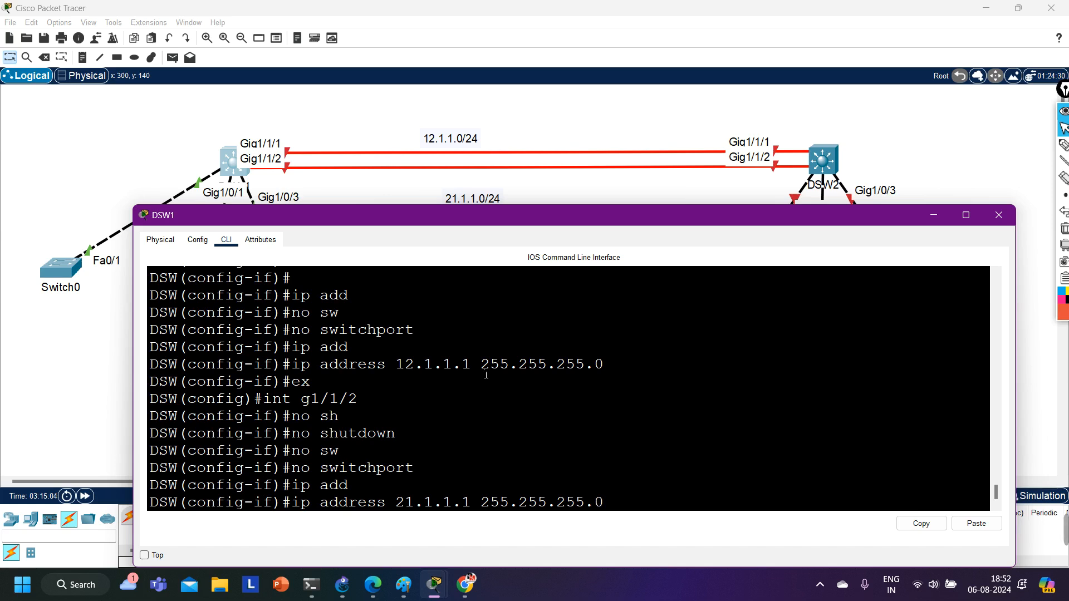
{"action": "key", "text": "Return"}
Display DSW1's brief IP interface summary and check the status of the GigabitEthernet1/0 ports.
{"action": "type", "text": "d"}
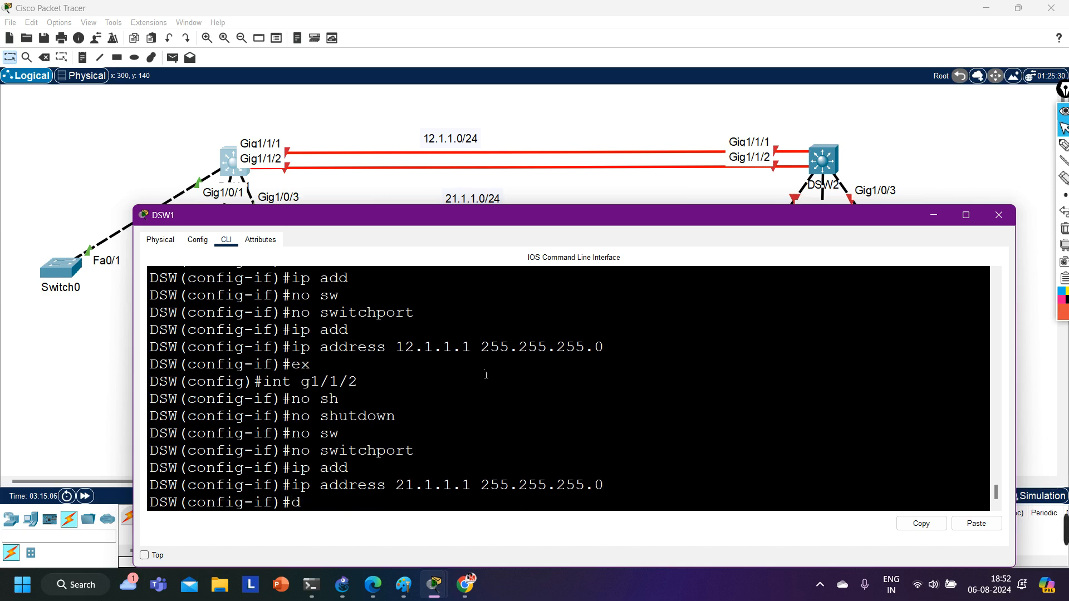
{"action": "type", "text": "o show ip int br"}
{"action": "key", "text": "Return"}
{"action": "scroll", "coordinate": [487, 374], "scroll_direction": "up", "scroll_amount": 5}
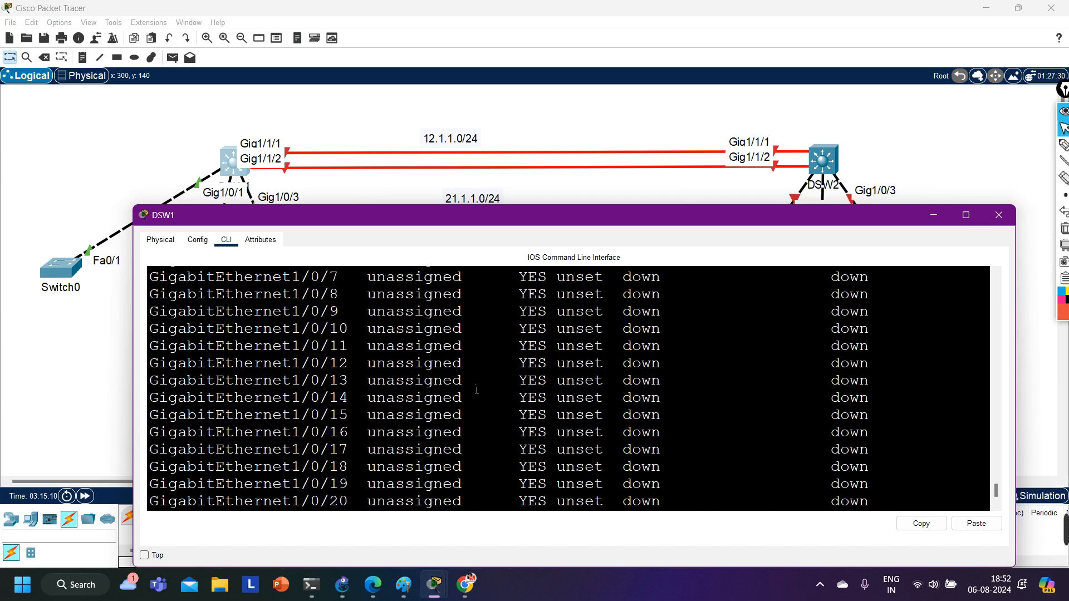
{"action": "scroll", "coordinate": [355, 373], "scroll_direction": "down", "scroll_amount": 5}
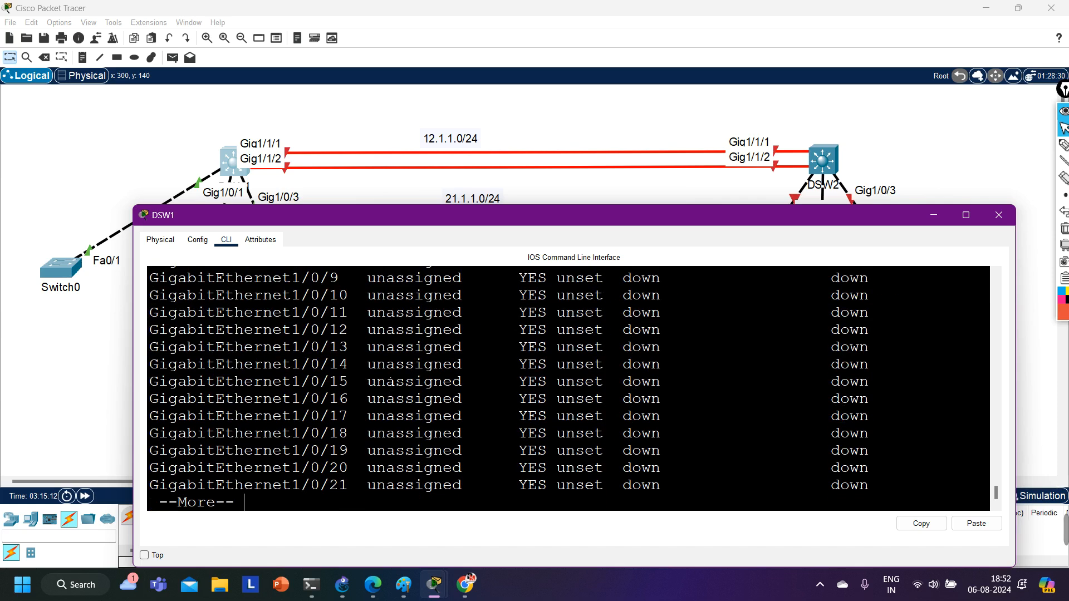
{"action": "scroll", "coordinate": [392, 384], "scroll_direction": "up", "scroll_amount": 5}
{"action": "scroll", "coordinate": [617, 399], "scroll_direction": "down", "scroll_amount": 5}
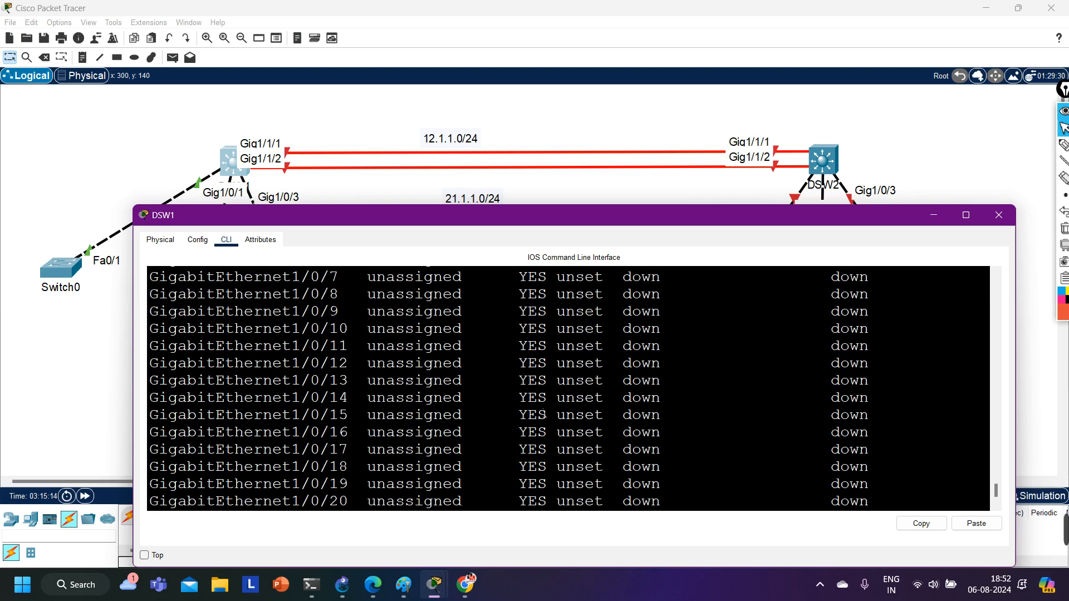
{"action": "scroll", "coordinate": [545, 412], "scroll_direction": "up", "scroll_amount": 4}
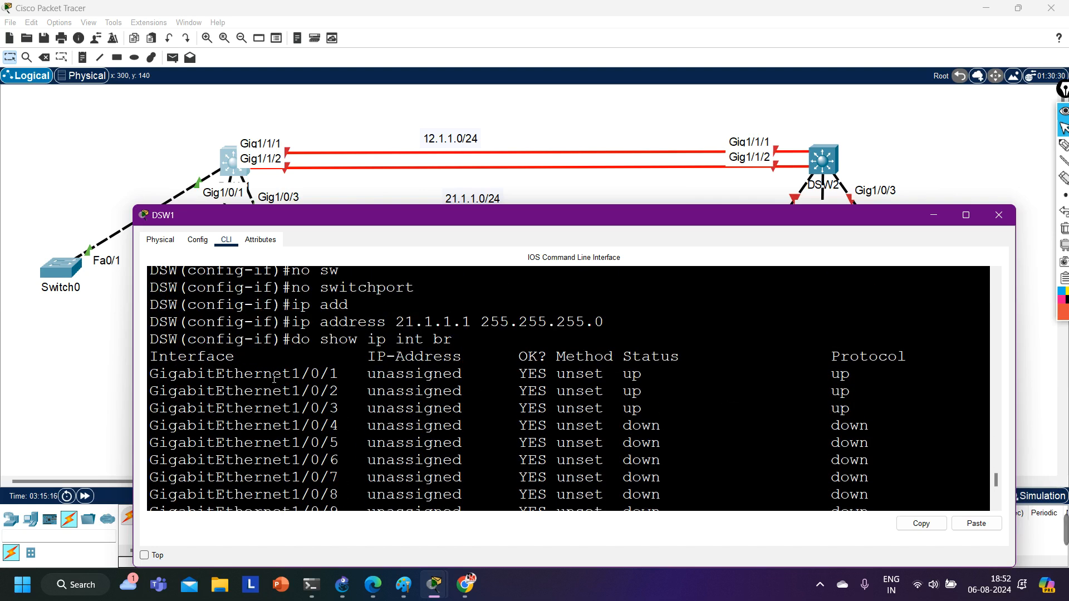
{"action": "left_click_drag", "start_coordinate": [274, 378], "coordinate": [883, 382]}
{"action": "scroll", "coordinate": [615, 395], "scroll_direction": "down", "scroll_amount": 5}
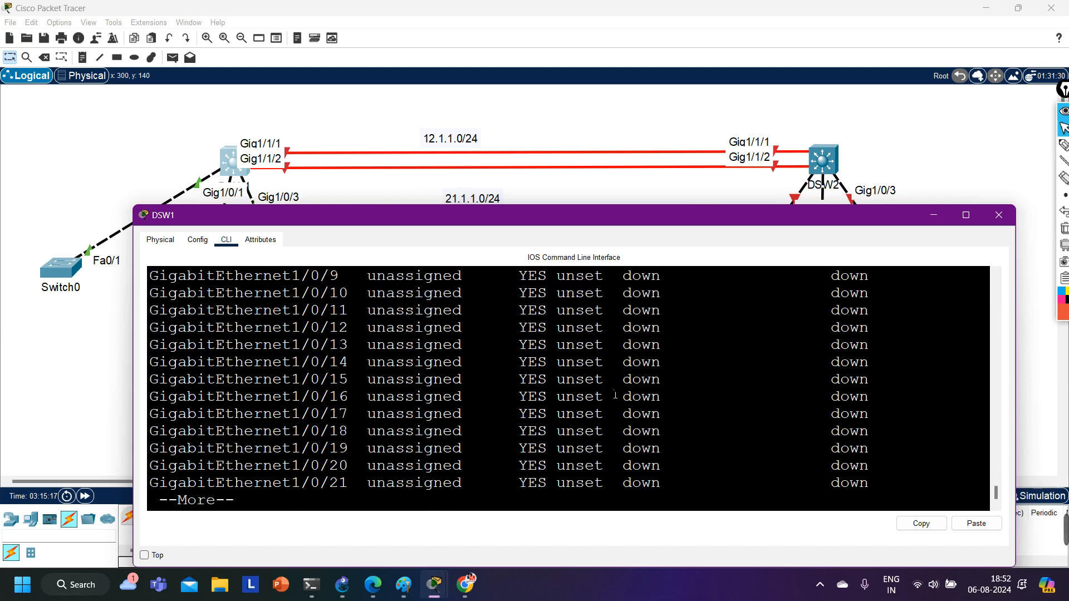
Page to the end of the interface summary and check the entries for Vlan1, Vlan10 and both routed fiber ports.
{"action": "key", "text": "Return"}
{"action": "key", "text": "Return"}
{"action": "key", "text": "Return"}
{"action": "key", "text": "Return"}
{"action": "key", "text": "Return"}
{"action": "key", "text": "Return"}
{"action": "key", "text": "Return"}
{"action": "key", "text": "Return"}
{"action": "key", "text": "Return"}
{"action": "key", "text": "Return"}
{"action": "key", "text": "Return"}
{"action": "key", "text": "Return"}
{"action": "key", "text": "Return"}
{"action": "key", "text": "Return"}
{"action": "key", "text": "Return"}
{"action": "key", "text": "Return"}
{"action": "key", "text": "Return"}
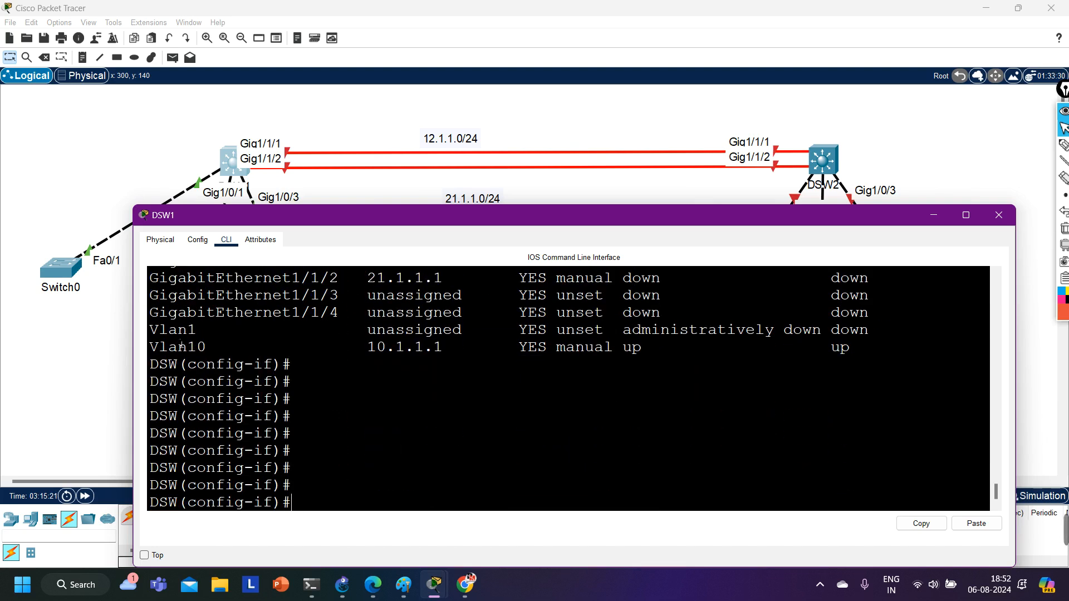
{"action": "left_click_drag", "start_coordinate": [179, 334], "coordinate": [320, 342]}
{"action": "left_click_drag", "start_coordinate": [189, 350], "coordinate": [464, 357]}
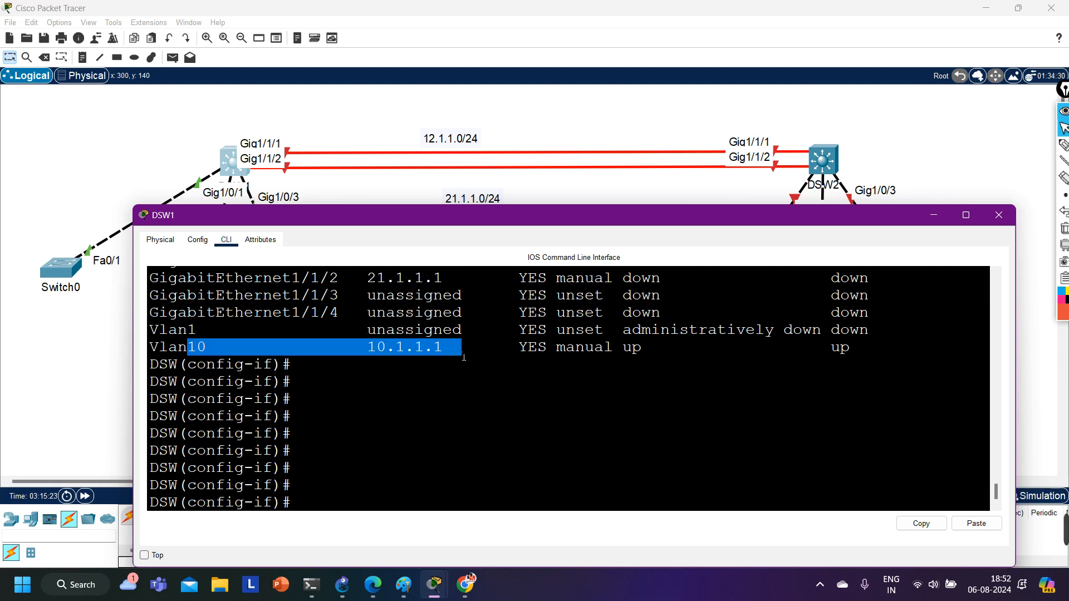
{"action": "scroll", "coordinate": [451, 371], "scroll_direction": "up", "scroll_amount": 1}
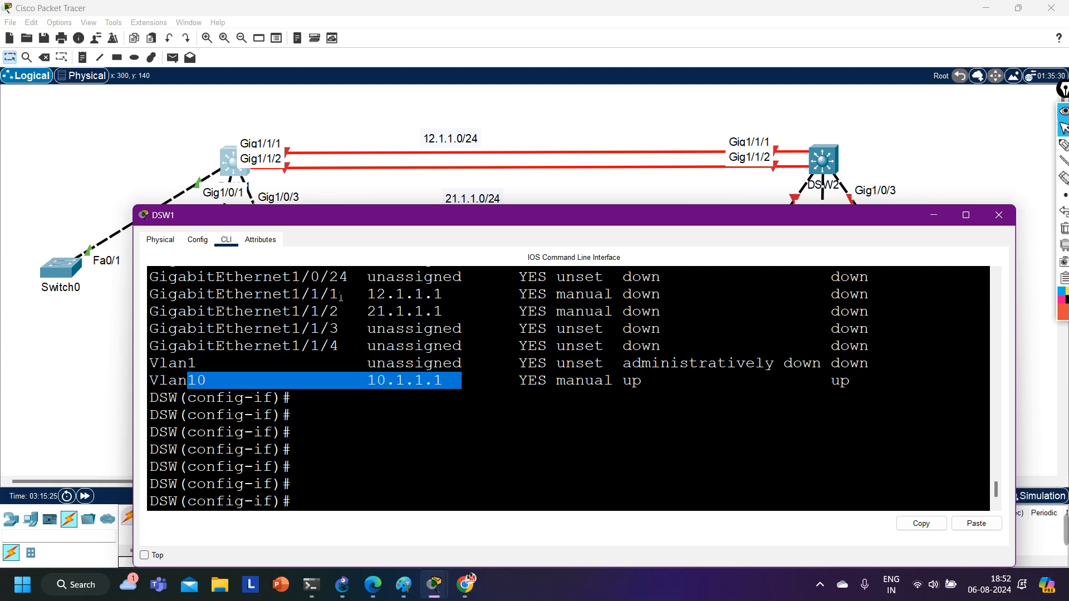
{"action": "left_click_drag", "start_coordinate": [282, 294], "coordinate": [839, 328]}
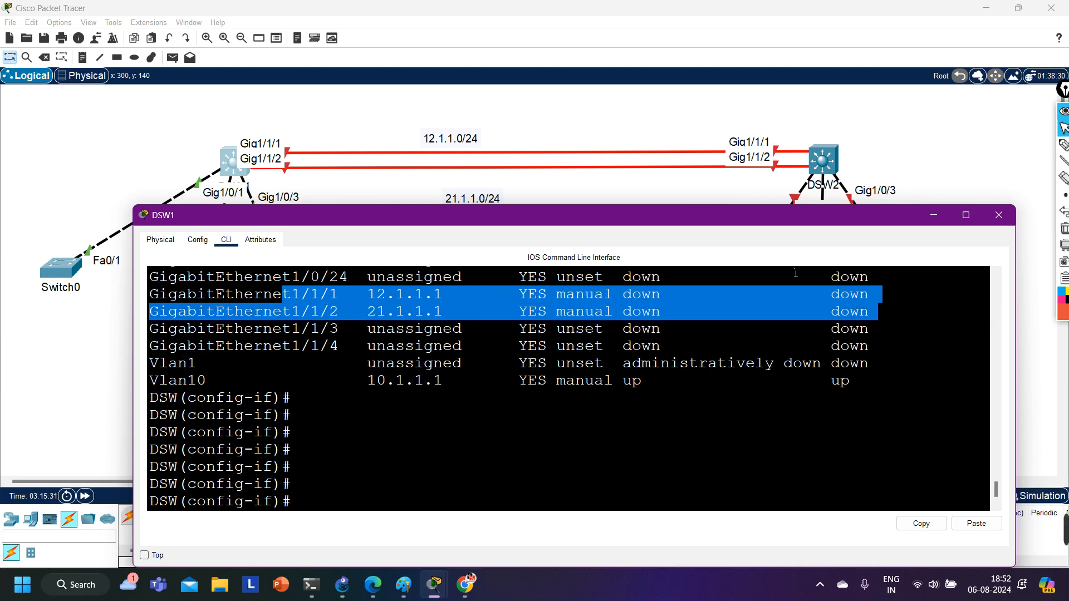
Open DSW2's device window, fit it below the fiber links and try to access its command line.
{"action": "left_click", "coordinate": [832, 166]}
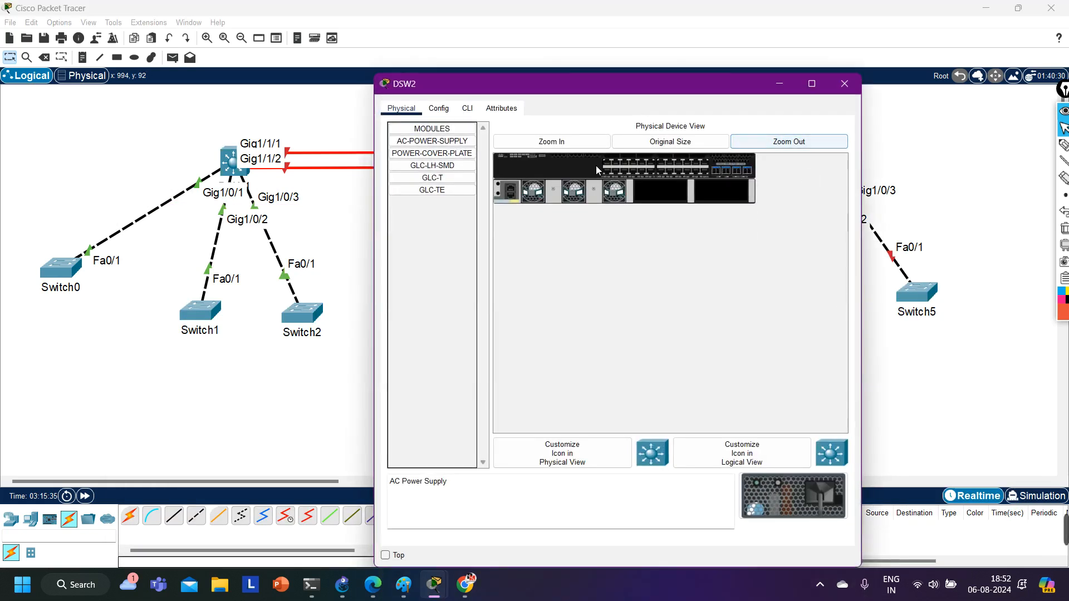
{"action": "left_click_drag", "start_coordinate": [379, 284], "coordinate": [93, 278]}
{"action": "left_click_drag", "start_coordinate": [487, 83], "coordinate": [582, 228]}
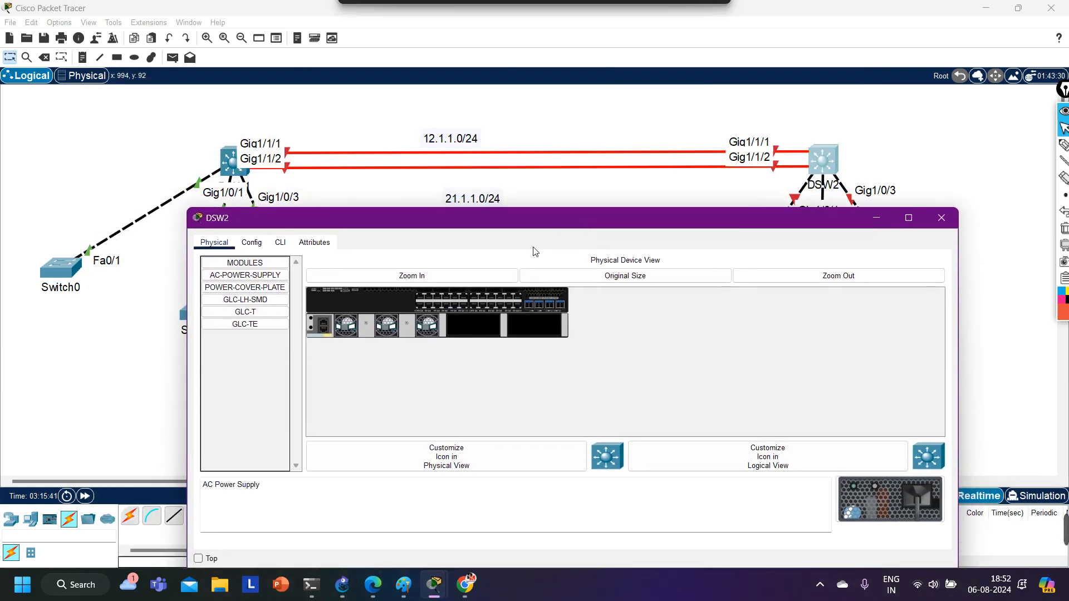
{"action": "left_click", "coordinate": [280, 243]}
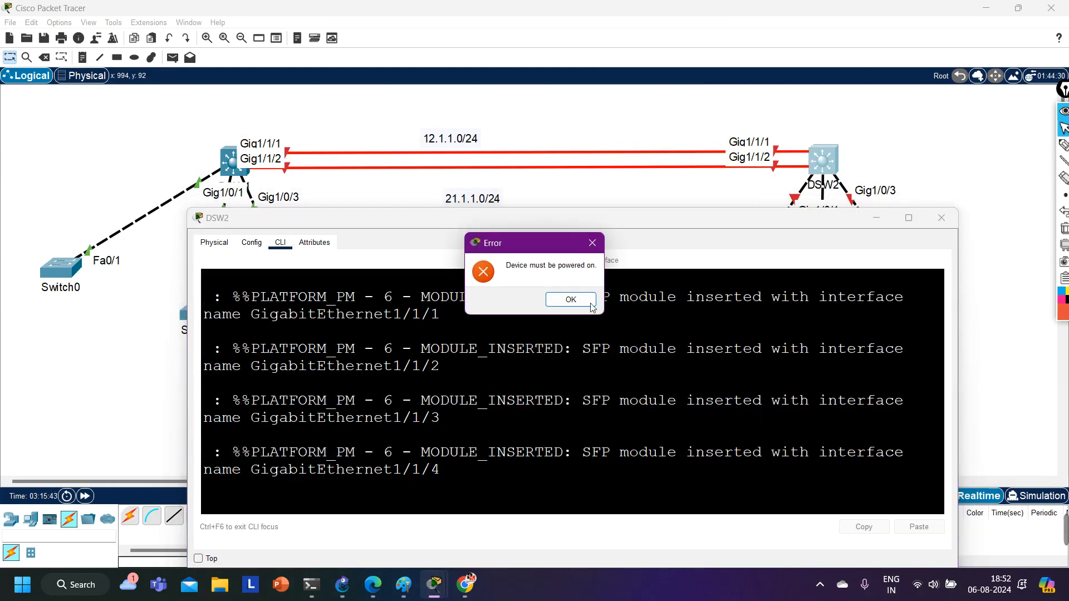
{"action": "left_click", "coordinate": [571, 299]}
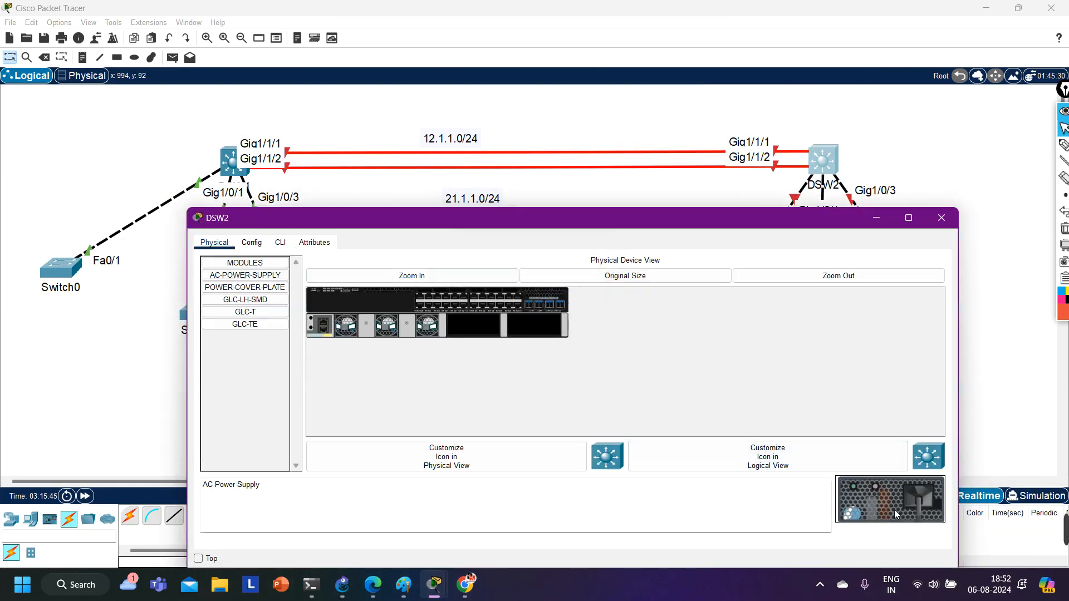
Install the AC power supply in DSW2's empty power slots and open its command line.
{"action": "left_click_drag", "start_coordinate": [895, 510], "coordinate": [534, 325]}
{"action": "left_click_drag", "start_coordinate": [845, 488], "coordinate": [507, 340]}
{"action": "left_click", "coordinate": [281, 244]}
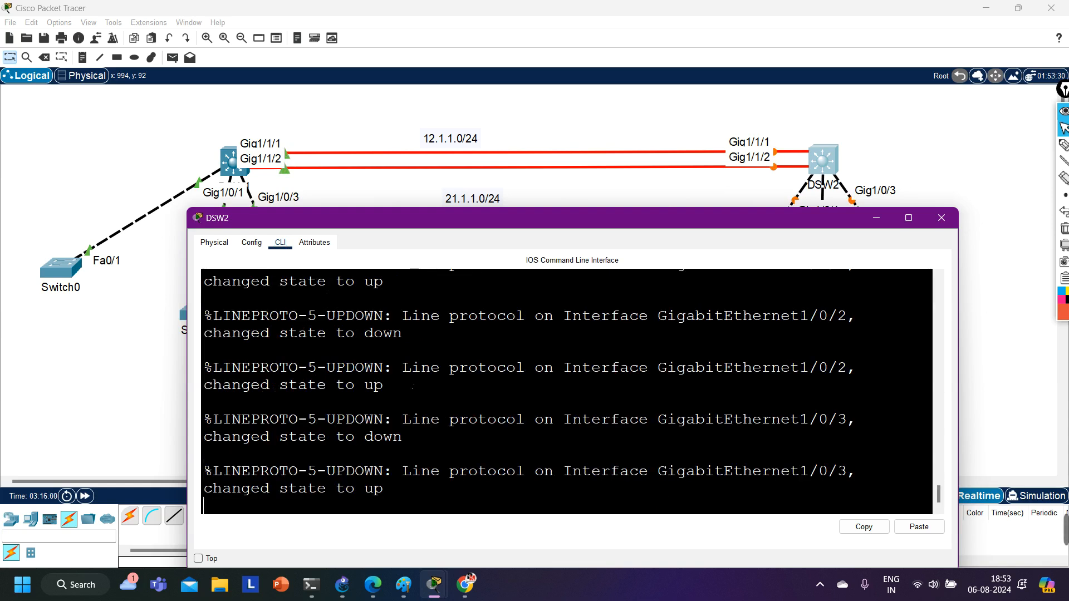
Decline DSW2's initial configuration dialog with no and start the command session.
{"action": "key", "text": "Return"}
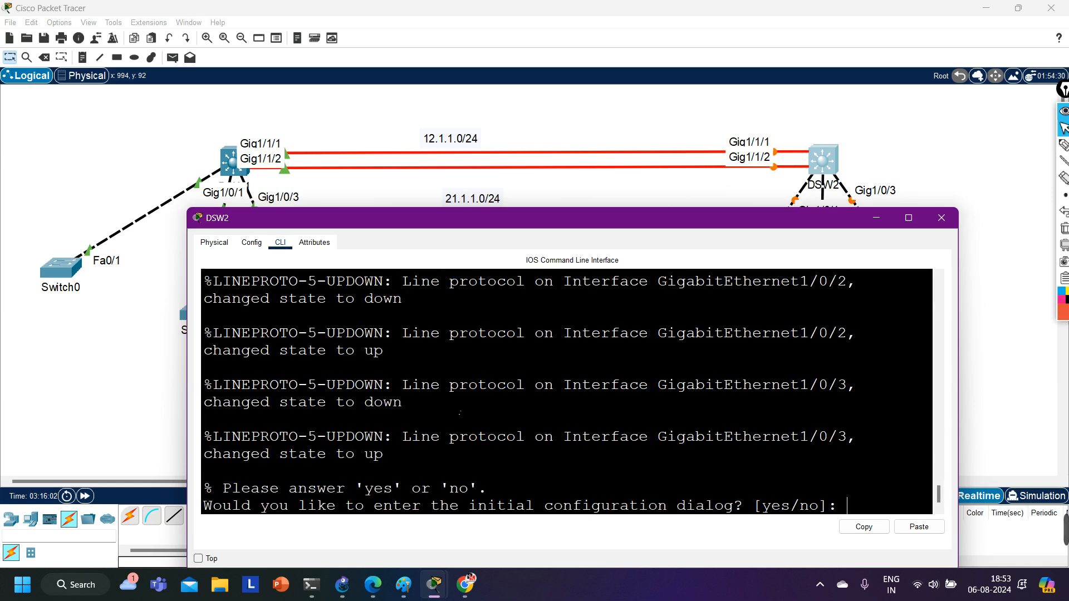
{"action": "type", "text": "no"}
{"action": "key", "text": "Return"}
{"action": "key", "text": "Return"}
Enter privileged mode on DSW2 and start configuring from the terminal in global configuration mode.
{"action": "key", "text": "Return"}
{"action": "key", "text": "Return"}
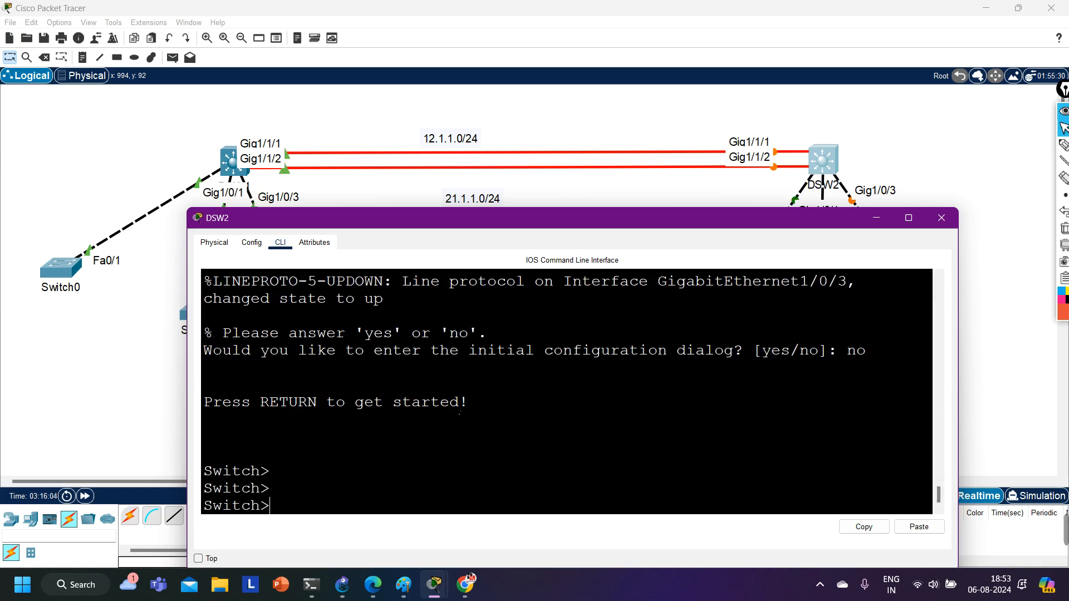
{"action": "type", "text": "en"}
{"action": "key", "text": "Return"}
{"action": "type", "text": "cvonf"}
{"action": "key", "text": "Tab"}
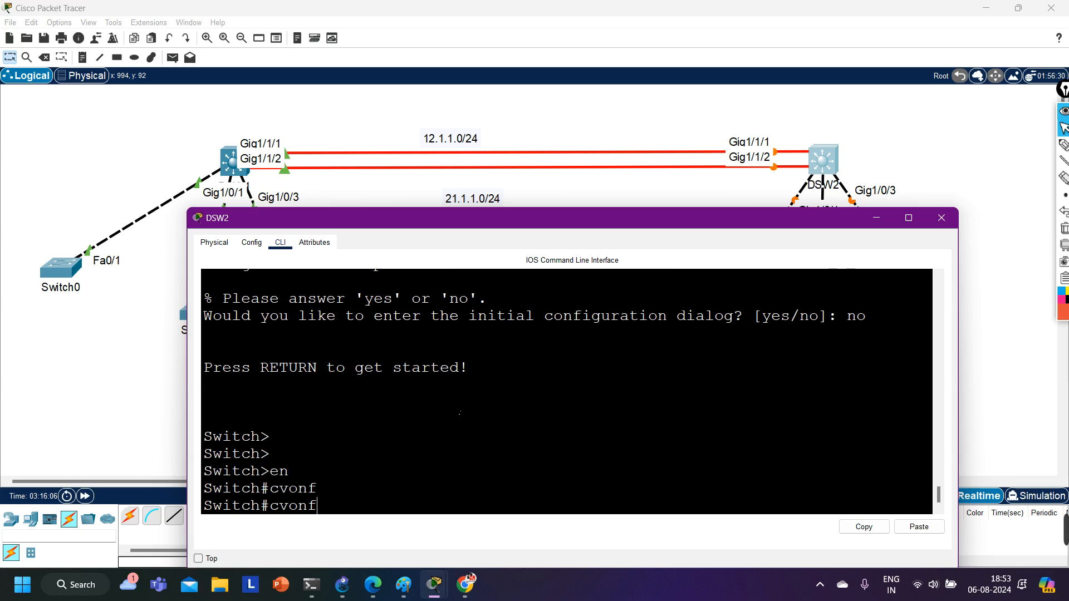
{"action": "key", "text": "BackSpace"}
{"action": "key", "text": "BackSpace"}
{"action": "key", "text": "BackSpace"}
{"action": "key", "text": "BackSpace"}
{"action": "type", "text": "on"}
{"action": "key", "text": "Tab"}
{"action": "type", "text": "f"}
{"action": "key", "text": "Tab"}
{"action": "key", "text": "Return"}
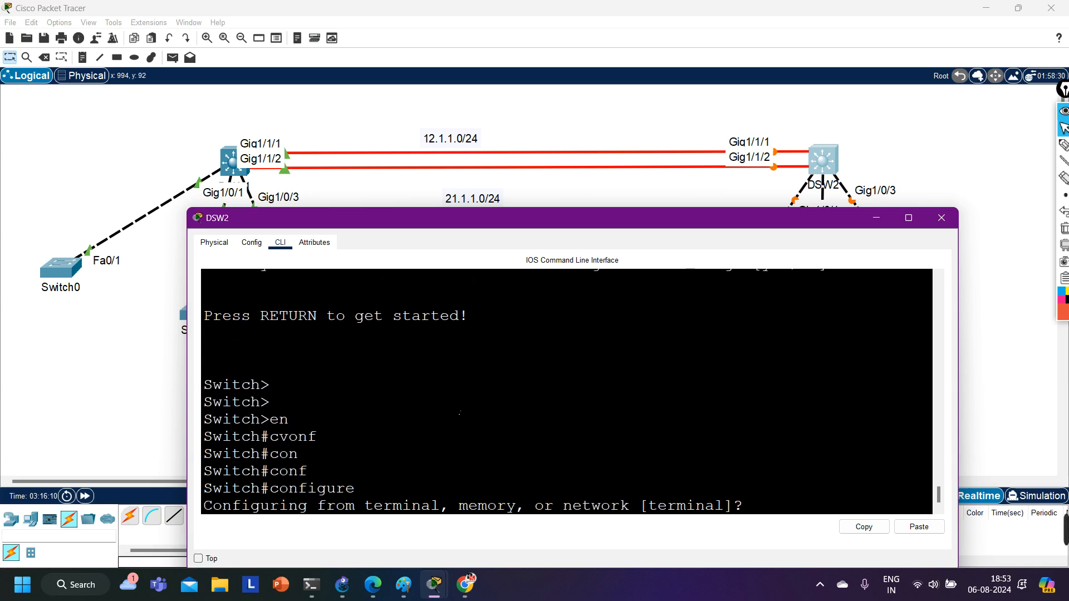
{"action": "key", "text": "Return"}
{"action": "key", "text": "Return"}
{"action": "key", "text": "Return"}
{"action": "key", "text": "Return"}
{"action": "key", "text": "Return"}
{"action": "key", "text": "Return"}
{"action": "key", "text": "Return"}
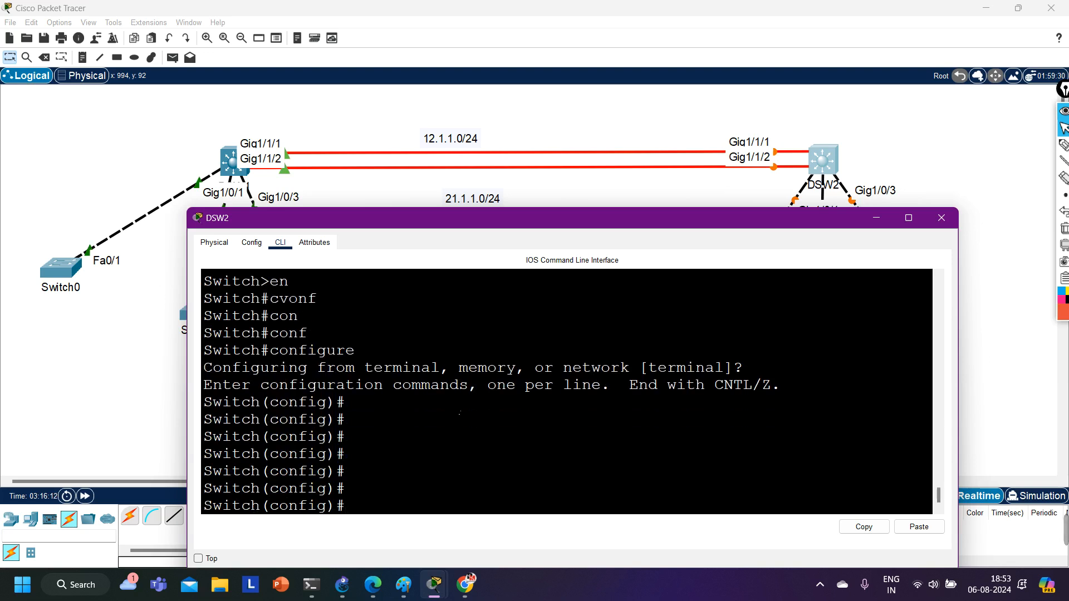
Make interface g1/0/1 on DSW2 a member of access VLAN 20 and exit the interface.
{"action": "type", "text": "int g1/0/1"}
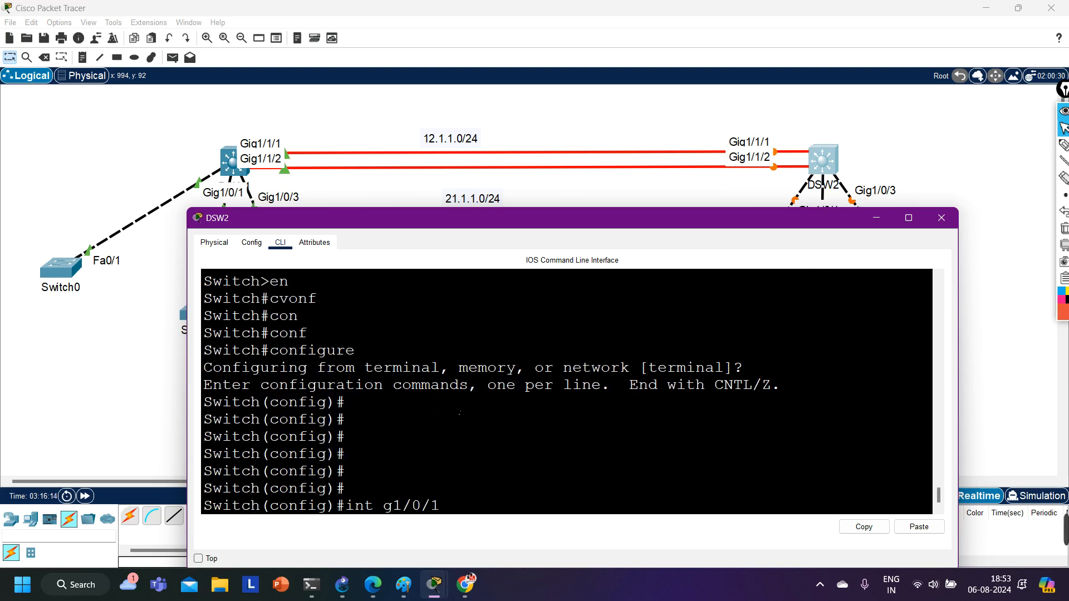
{"action": "key", "text": "Return"}
{"action": "type", "text": "sw"}
{"action": "key", "text": "Tab"}
{"action": "type", "text": "ac"}
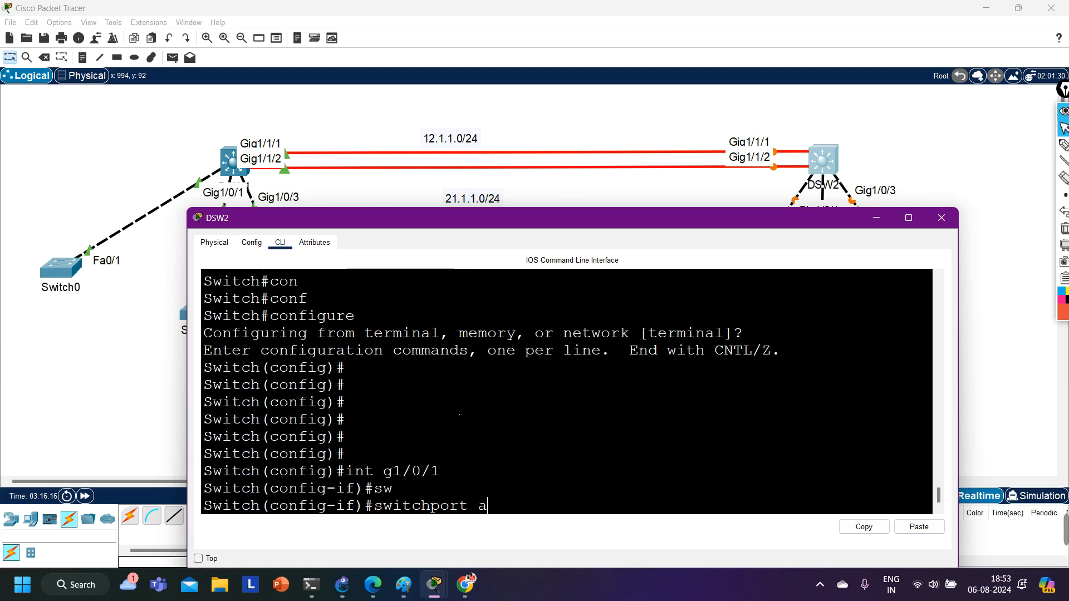
{"action": "key", "text": "Tab"}
{"action": "type", "text": "v"}
{"action": "key", "text": "Tab"}
{"action": "type", "text": "20"}
{"action": "key", "text": "Return"}
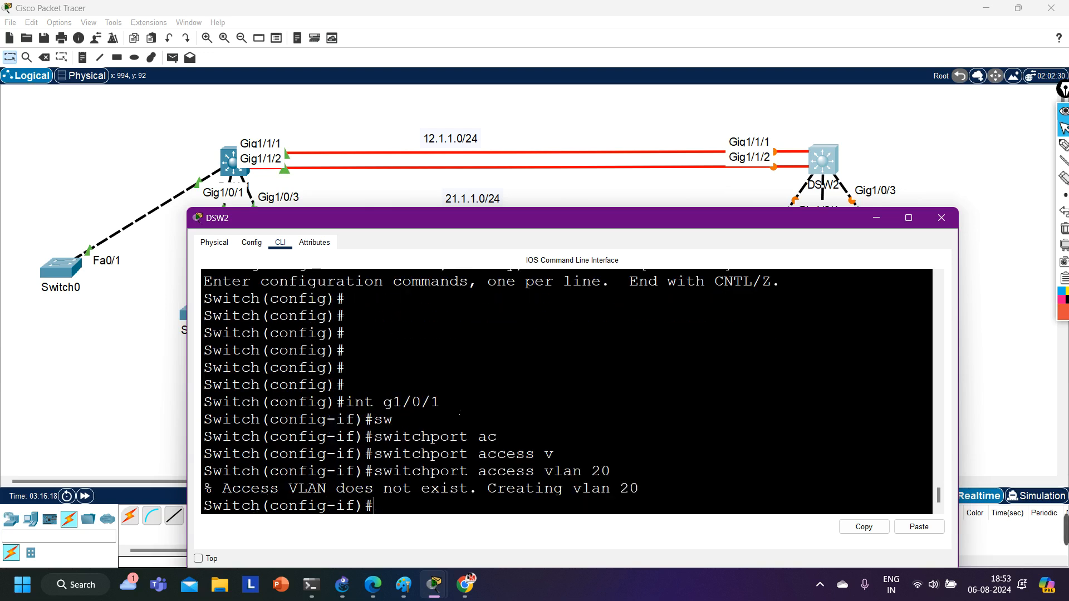
{"action": "type", "text": "exi"}
{"action": "key", "text": "Return"}
Create interface VLAN 20 on DSW2 and assign it IP address 20.1.1.1 with mask 255.255.255.0.
{"action": "type", "text": "int"}
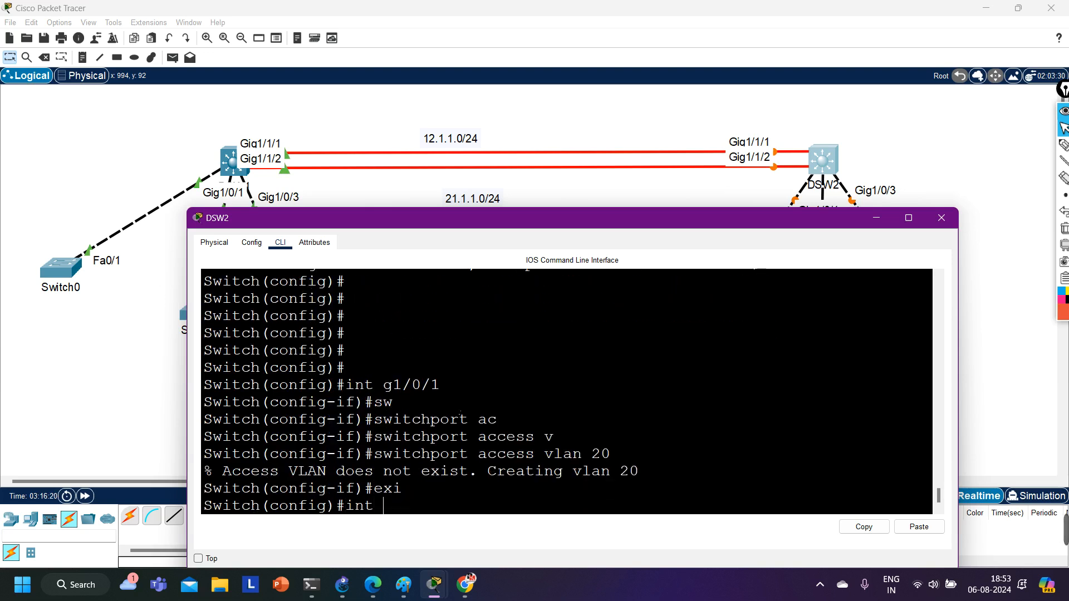
{"action": "type", "text": " vl"}
{"action": "key", "text": "Tab"}
{"action": "type", "text": "20"}
{"action": "key", "text": "Return"}
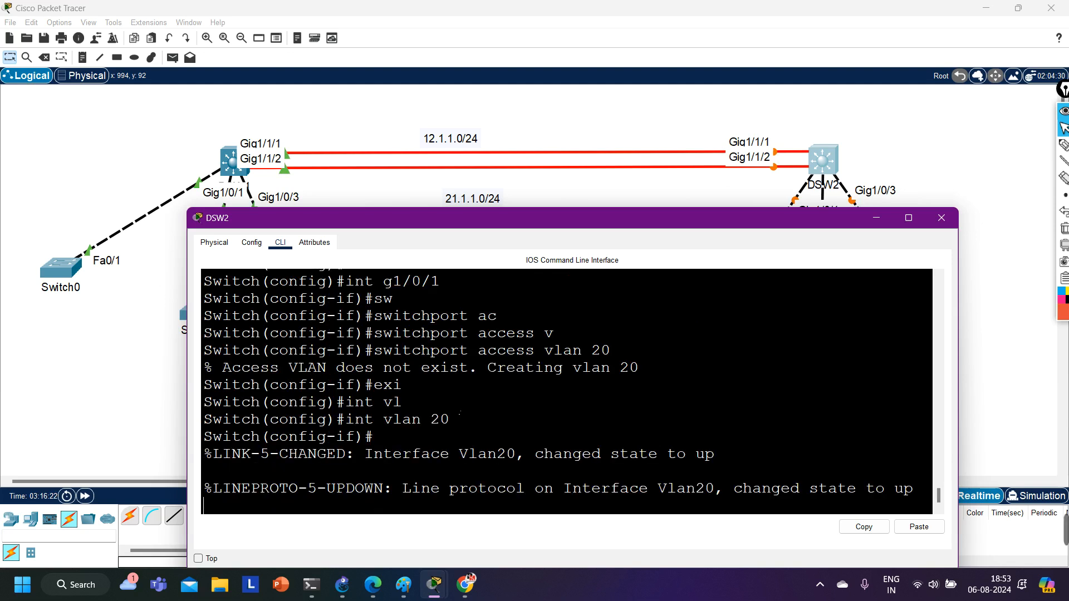
{"action": "type", "text": "ip add"}
{"action": "key", "text": "Tab"}
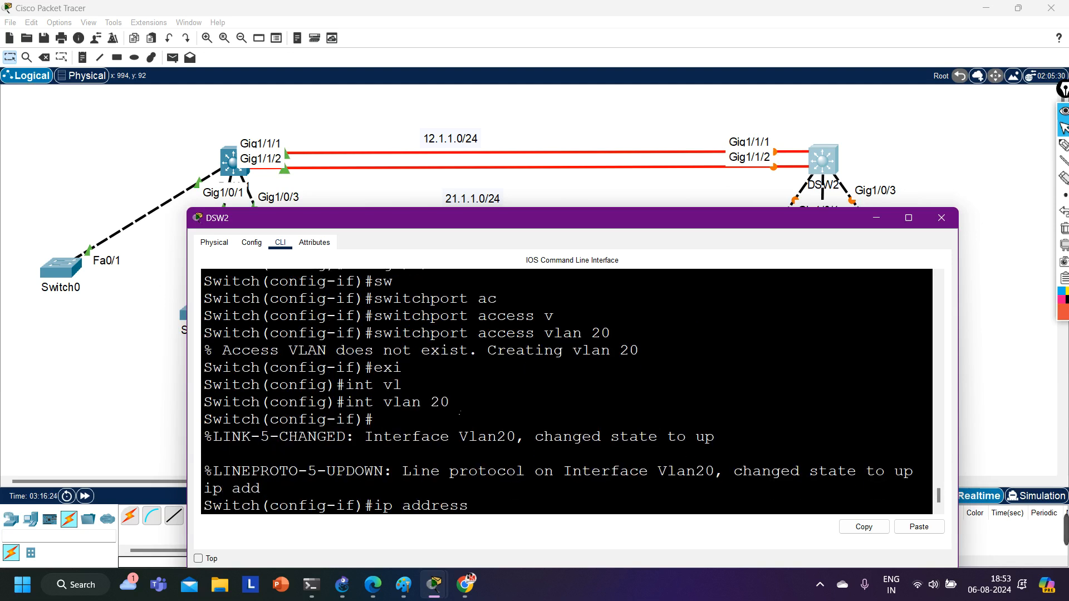
{"action": "type", "text": "20.1.1.1 255"}
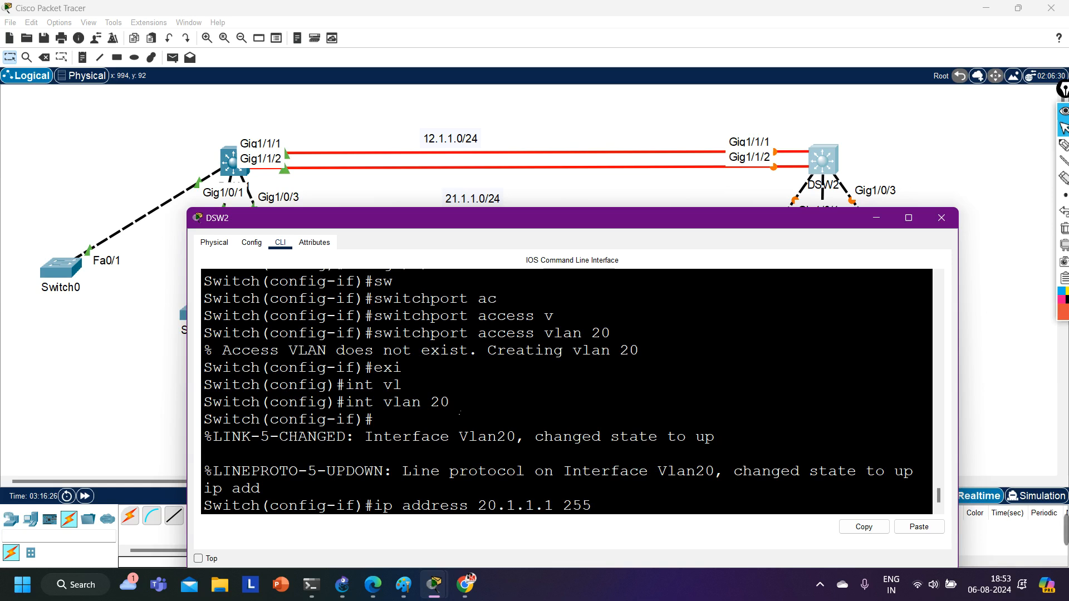
{"action": "type", "text": ".255.255.0"}
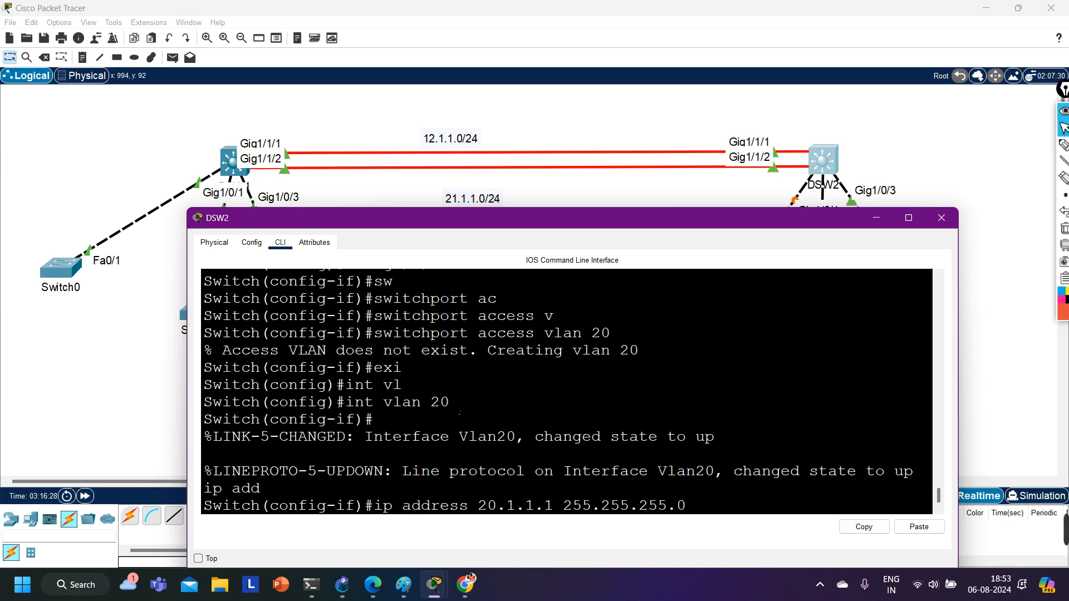
{"action": "key", "text": "Return"}
Enable interface VLAN 20 with no shutdown and exit the interface.
{"action": "type", "text": "no sh"}
{"action": "key", "text": "Tab"}
{"action": "key", "text": "Return"}
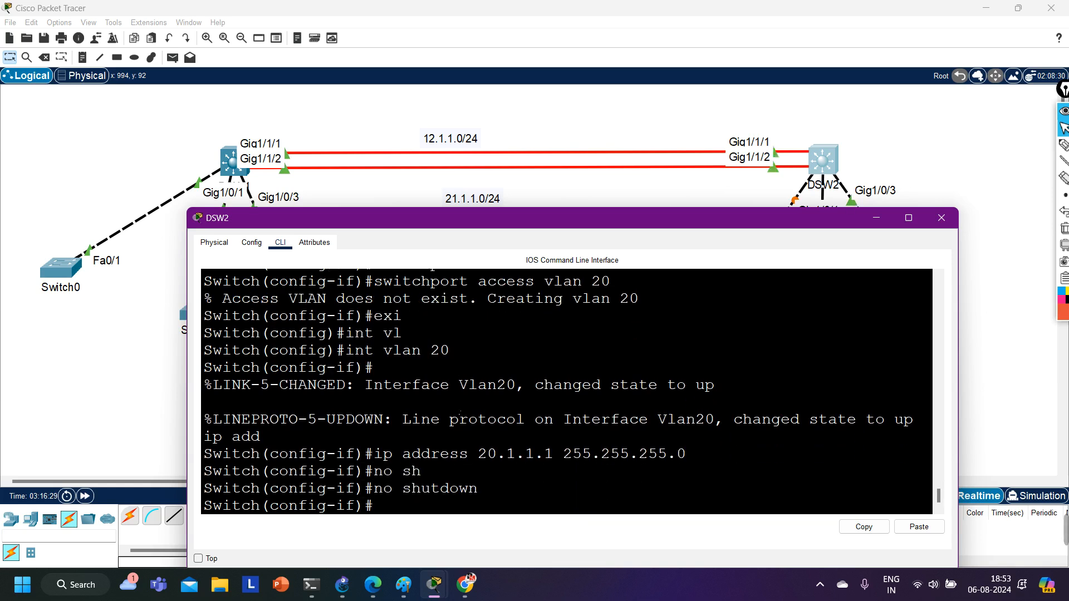
{"action": "type", "text": "exi"}
{"action": "key", "text": "Return"}
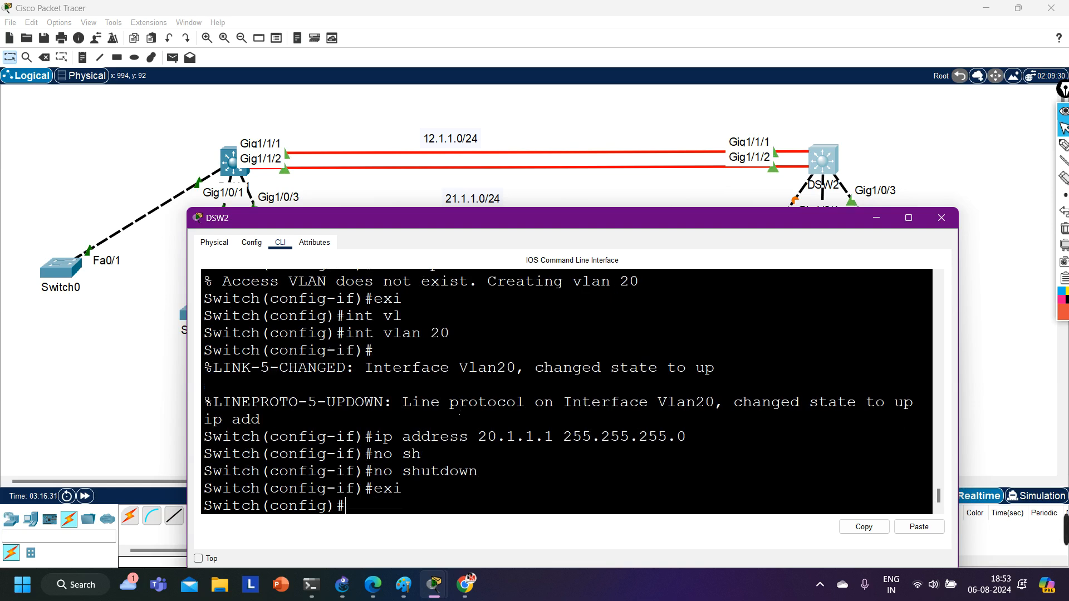
Enable IP routing on DSW2.
{"action": "type", "text": "ip routing"}
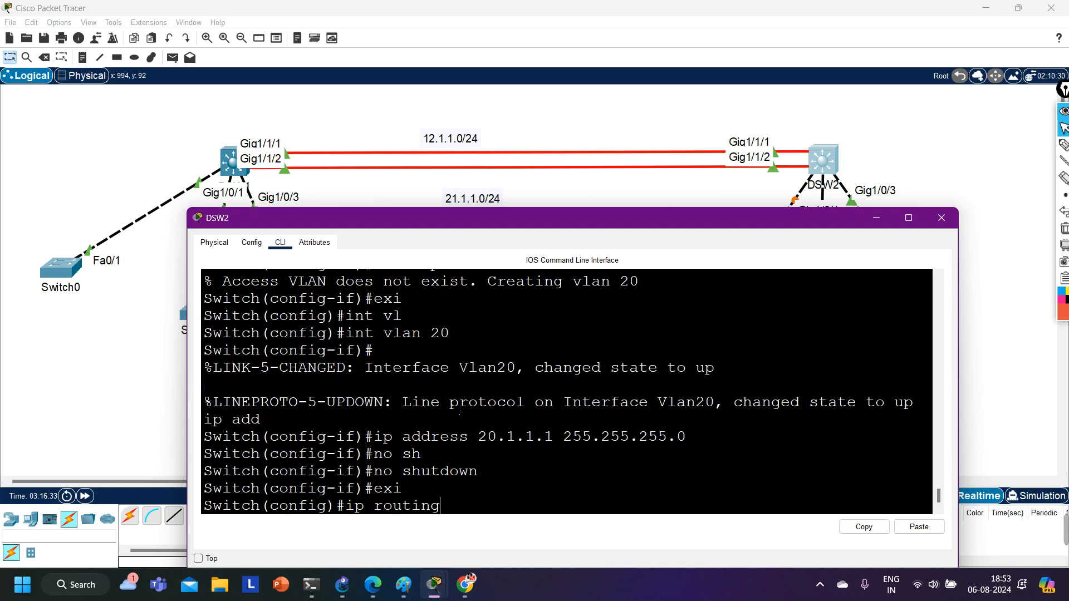
{"action": "key", "text": "Return"}
{"action": "key", "text": "Return"}
{"action": "key", "text": "Return"}
Show the IP routing table on DSW2 from configuration mode and examine the connected VLAN 20 route.
{"action": "type", "text": "do sho"}
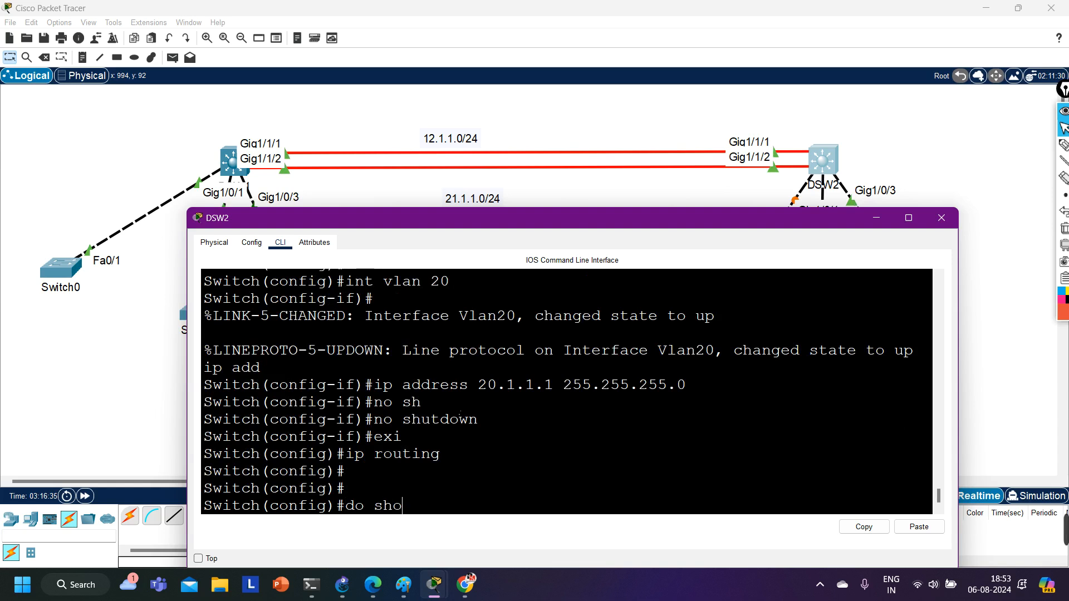
{"action": "type", "text": "w ip route"}
{"action": "key", "text": "Return"}
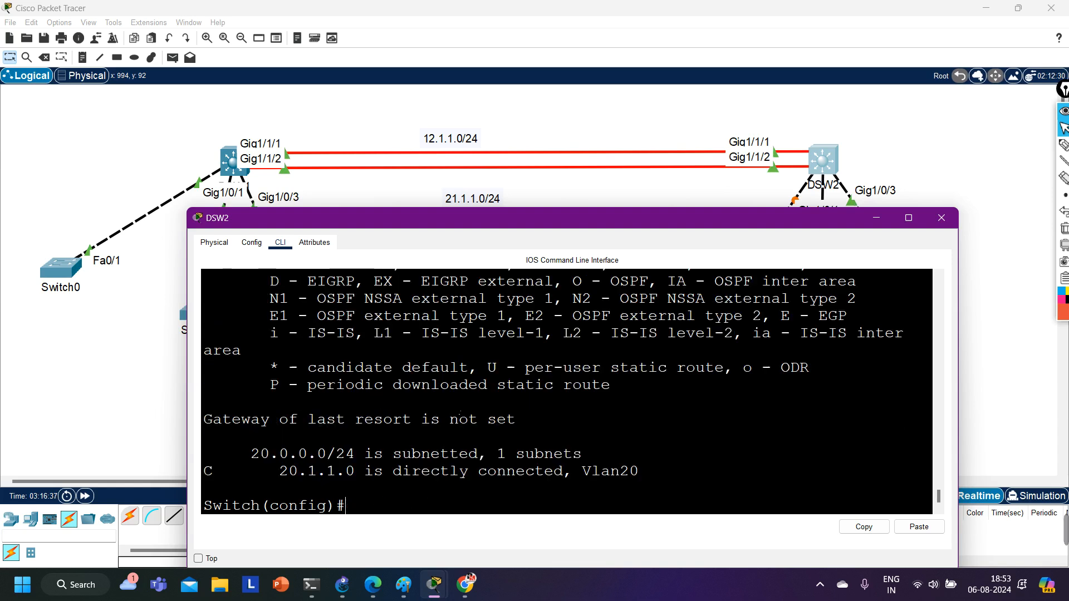
{"action": "left_click_drag", "start_coordinate": [243, 473], "coordinate": [643, 470]}
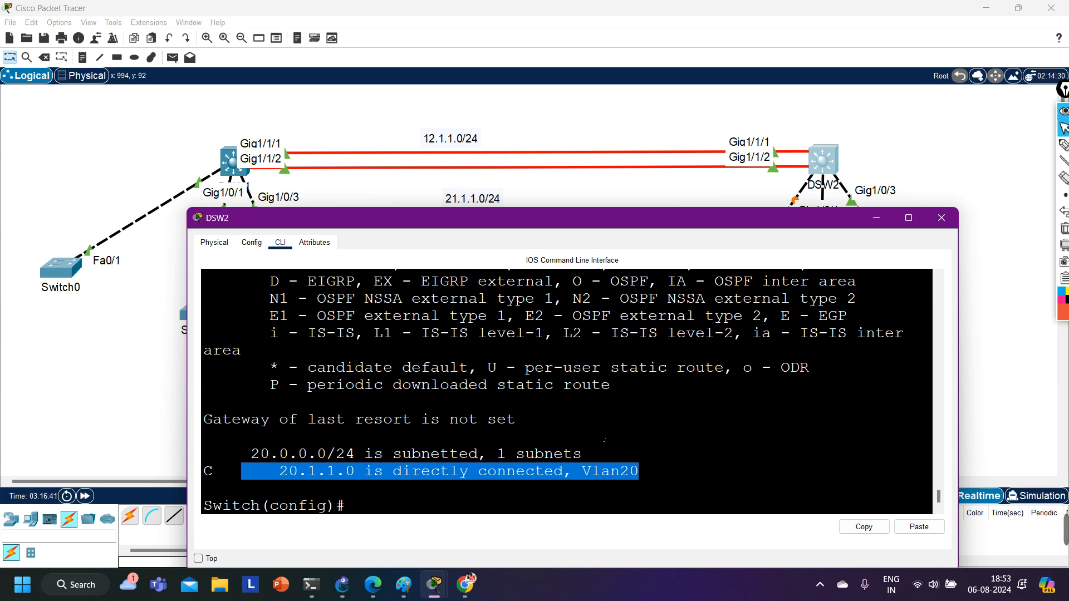
{"action": "key", "text": "Return"}
{"action": "key", "text": "Return"}
{"action": "key", "text": "Return"}
{"action": "key", "text": "Return"}
Enable interface g1/1/1 on DSW2 with no shutdown and make it a routed port with no switchport.
{"action": "key", "text": "Return"}
{"action": "key", "text": "Return"}
{"action": "key", "text": "Return"}
{"action": "type", "text": "i"}
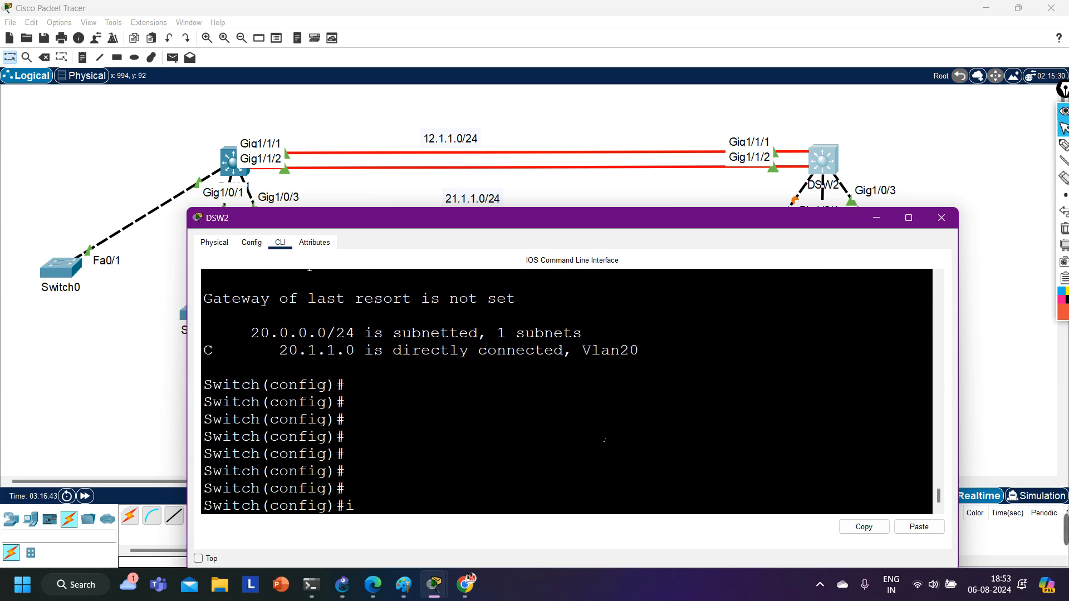
{"action": "type", "text": "nt g1/1/1"}
{"action": "key", "text": "Return"}
{"action": "type", "text": "no sh"}
{"action": "key", "text": "Tab"}
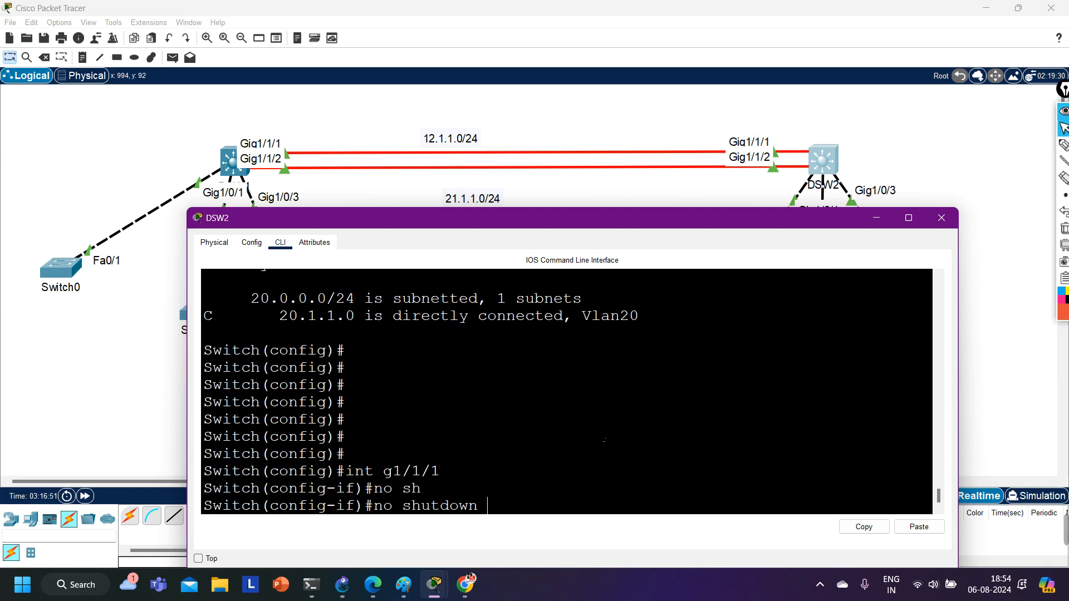
{"action": "key", "text": "Return"}
{"action": "type", "text": "no sw"}
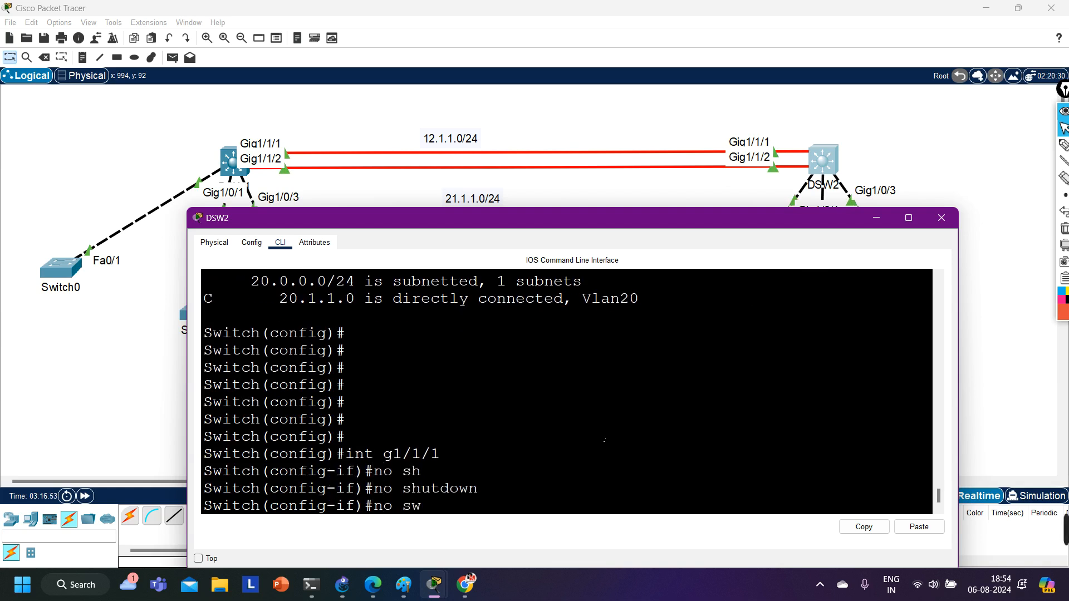
{"action": "key", "text": "Tab"}
{"action": "key", "text": "Return"}
Assign IP address 12.1.1.2 with mask 255.255.255.0 to g1/1/1 on DSW2 and exit the interface.
{"action": "type", "text": "ip add"}
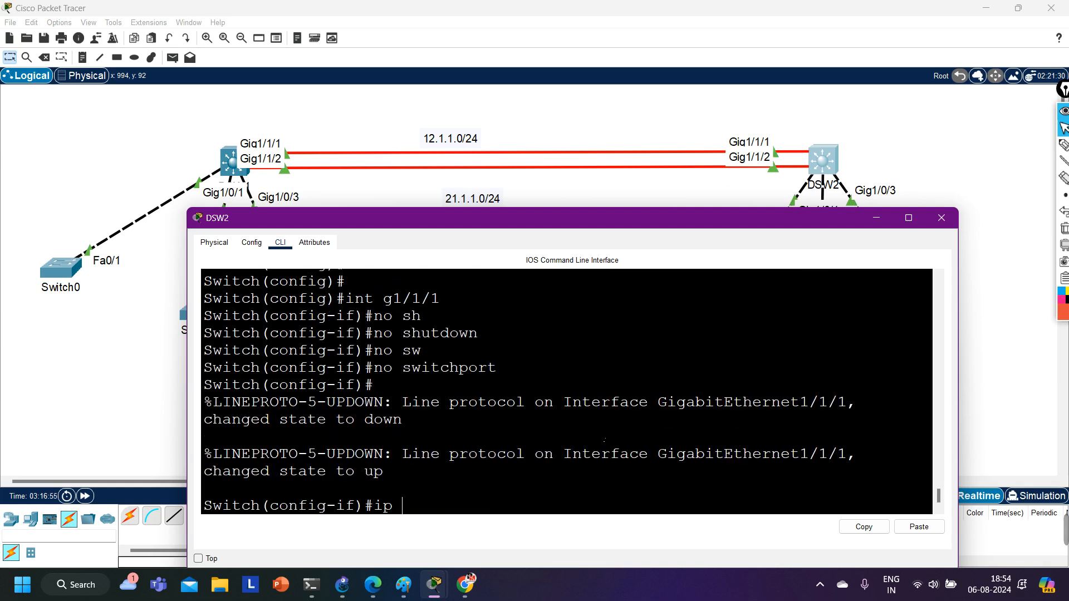
{"action": "key", "text": "Tab"}
{"action": "type", "text": "1"}
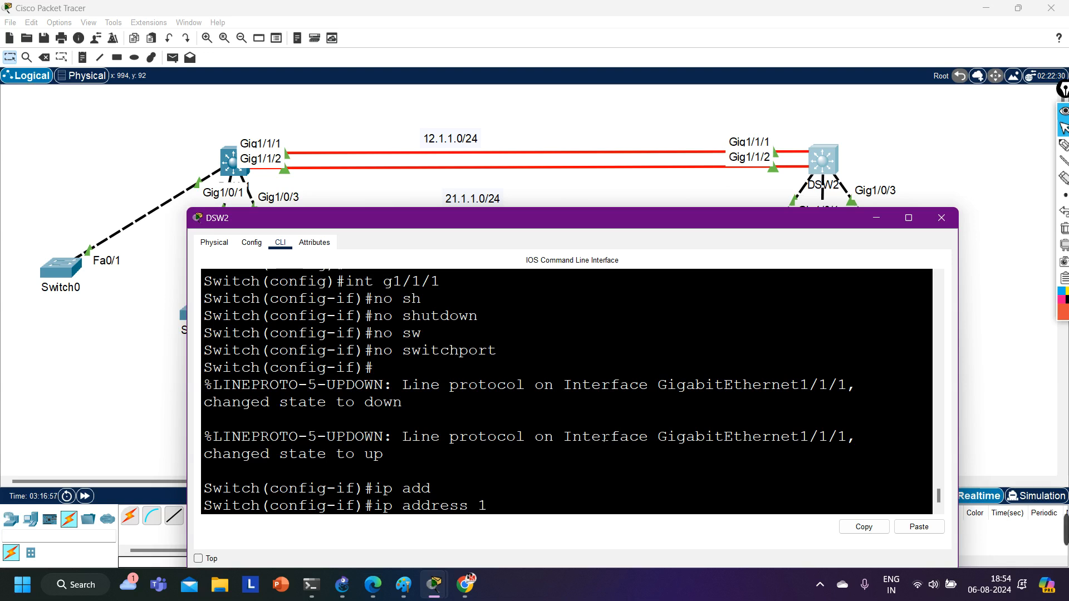
{"action": "type", "text": "2.1.1.2 255.255.255.0"}
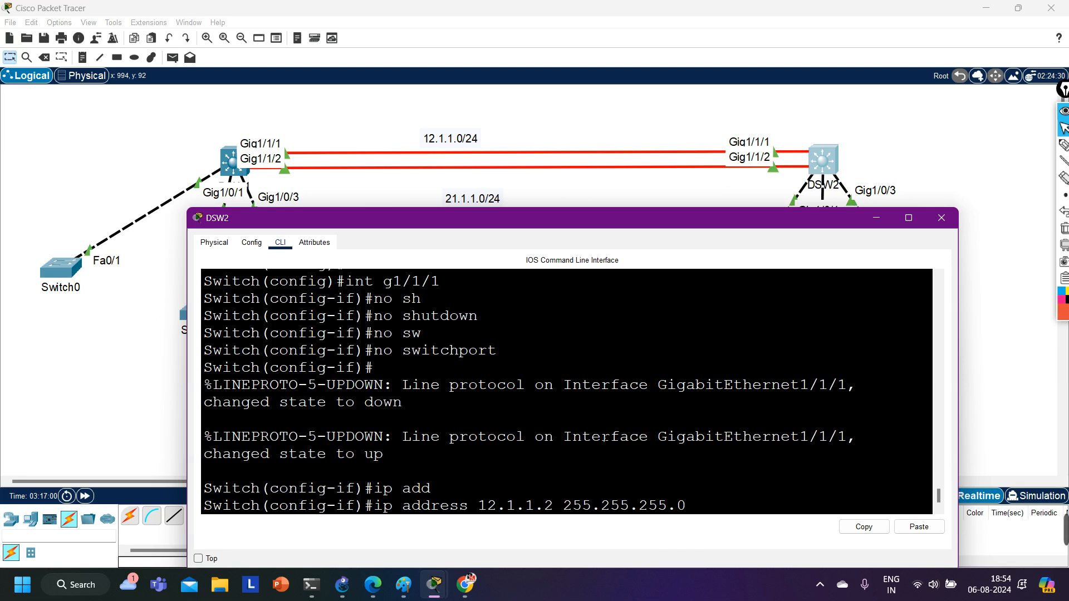
{"action": "key", "text": "Return"}
{"action": "type", "text": "ex"}
{"action": "key", "text": "Return"}
Enable interface g1/1/2 on DSW2 with no shutdown and make it a routed port with no switchport.
{"action": "type", "text": "in"}
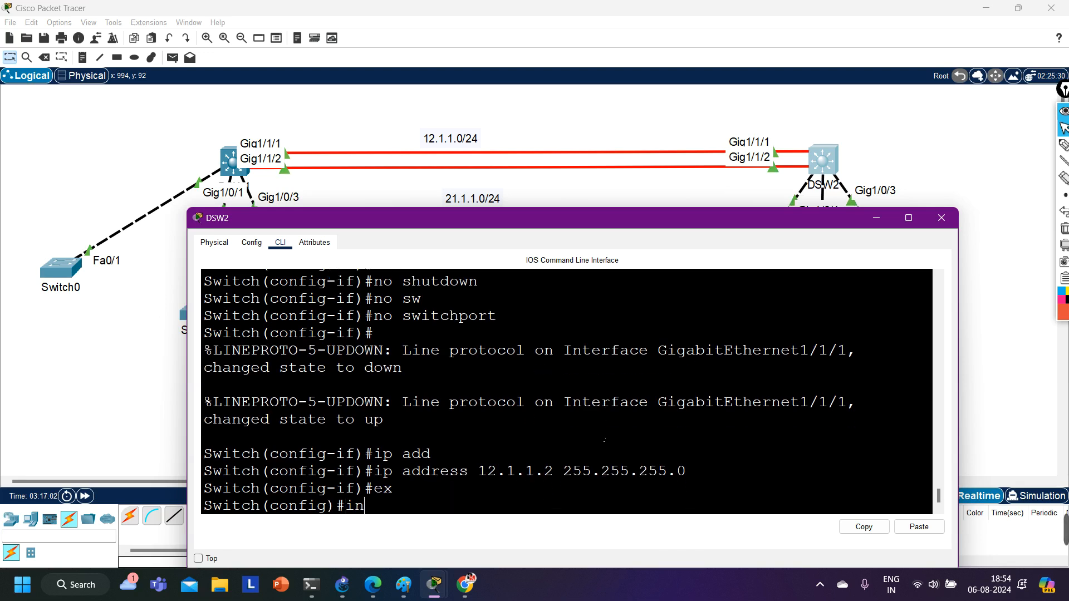
{"action": "type", "text": "t g1/0/"}
{"action": "key", "text": "BackSpace"}
{"action": "key", "text": "BackSpace"}
{"action": "type", "text": "1/2"}
{"action": "key", "text": "Return"}
{"action": "type", "text": "no sh"}
{"action": "key", "text": "Tab"}
{"action": "key", "text": "Return"}
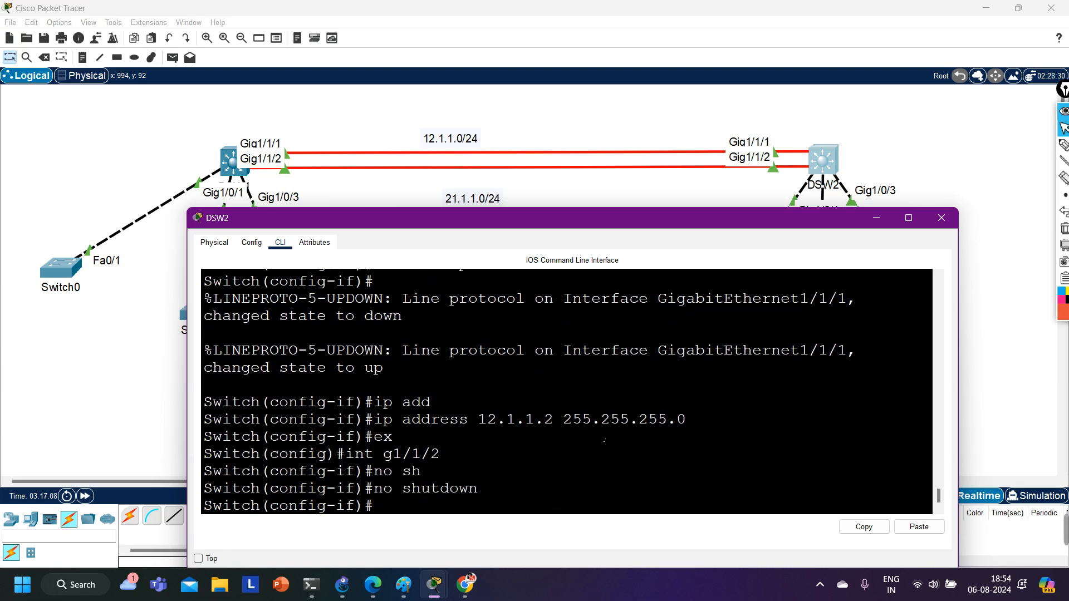
{"action": "type", "text": "no sw"}
{"action": "key", "text": "Tab"}
{"action": "key", "text": "Return"}
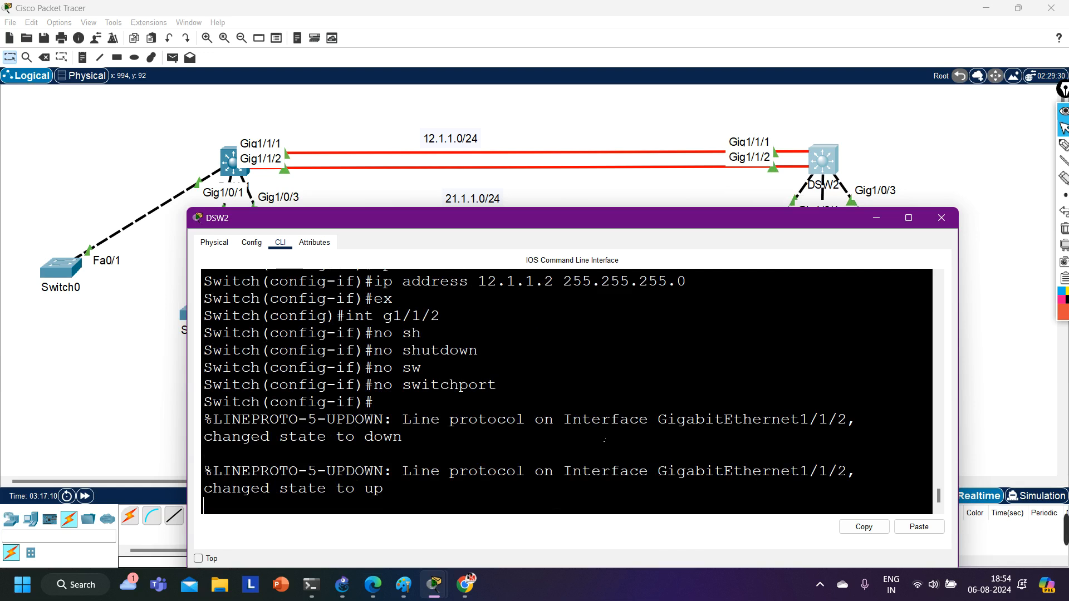
{"action": "key", "text": "Return"}
Assign IP address 21.1.1.2 with mask 255.255.255.0 to g1/1/2 on DSW2.
{"action": "type", "text": "ip add"}
{"action": "key", "text": "Tab"}
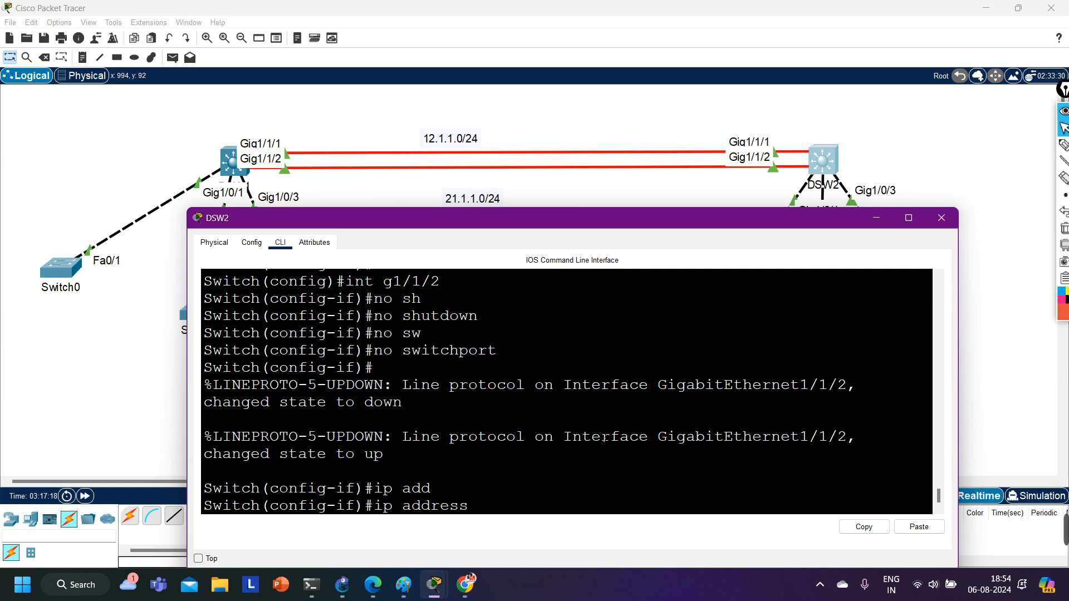
{"action": "type", "text": "21.1.1.2 255"}
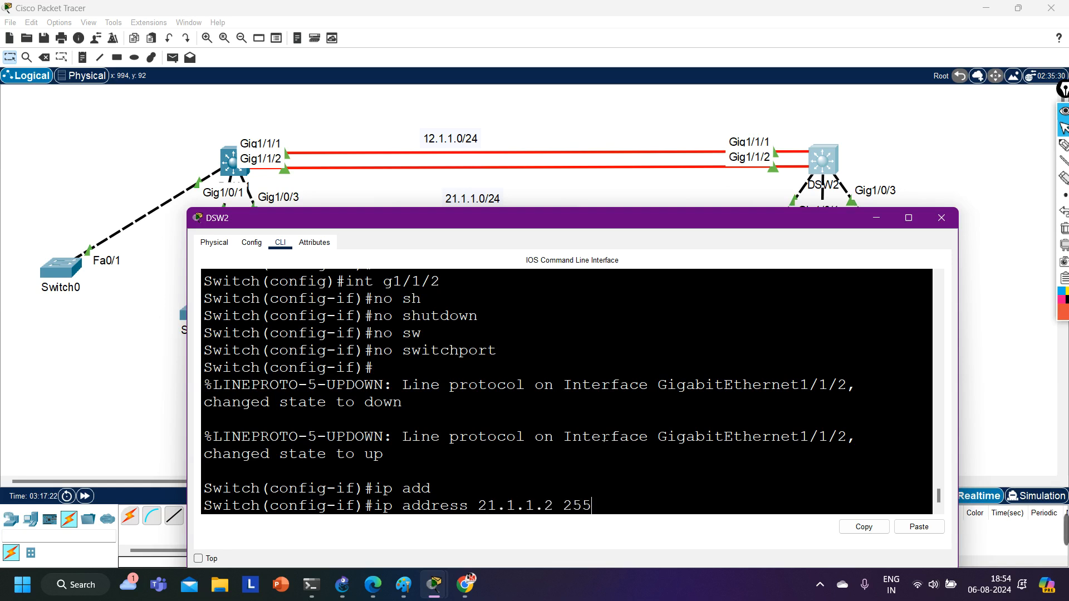
{"action": "type", "text": ".255.255.0"}
{"action": "key", "text": "Return"}
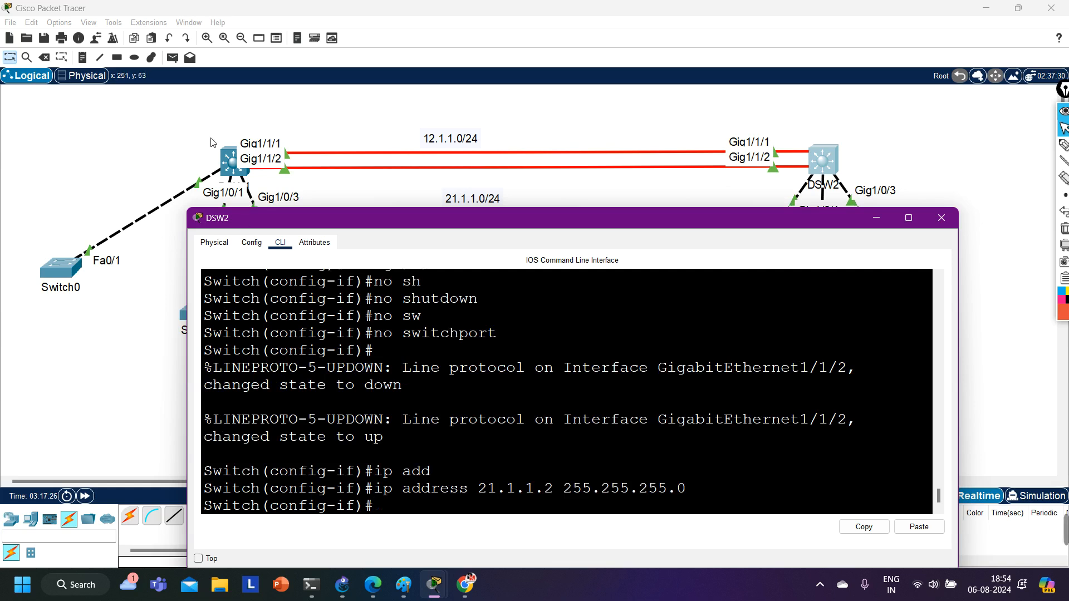
Show the brief IP interface list on DSW1 and examine the addresses and status of g1/1/1 and g1/1/2.
{"action": "left_click", "coordinate": [228, 162]}
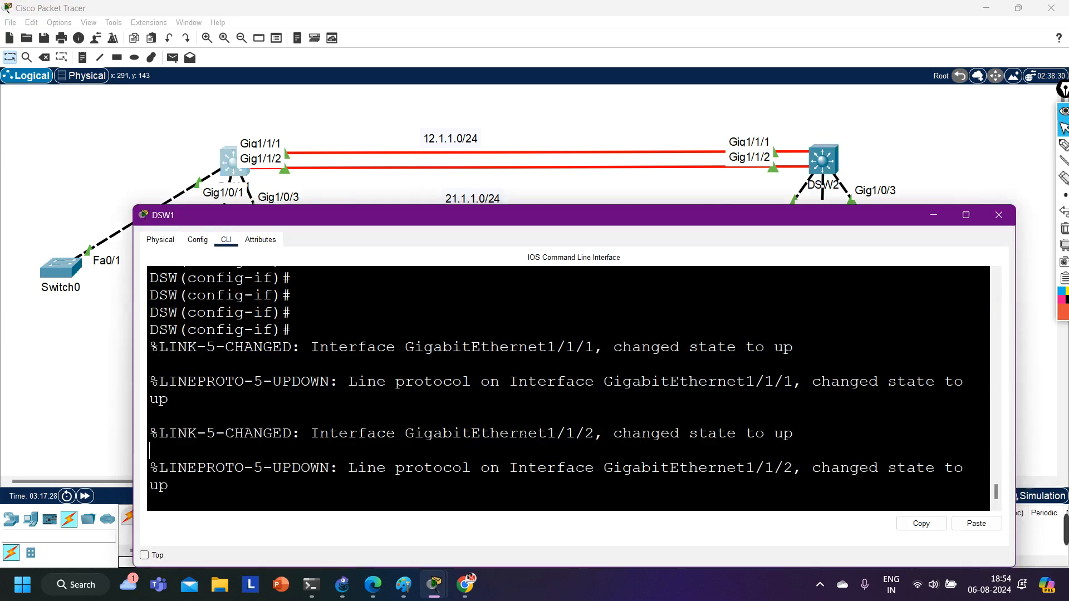
{"action": "key", "text": "Return"}
{"action": "key", "text": "Return"}
{"action": "key", "text": "Return"}
{"action": "key", "text": "Return"}
{"action": "key", "text": "Return"}
{"action": "type", "text": "do show ip int br"}
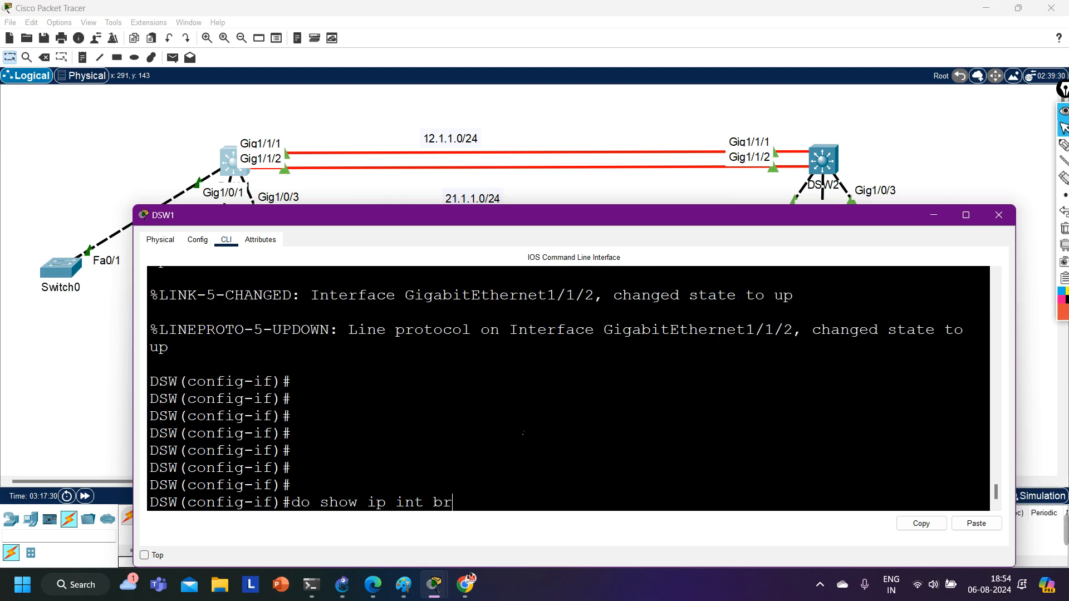
{"action": "key", "text": "Return"}
{"action": "key", "text": "Return"}
{"action": "key", "text": "Return"}
{"action": "key", "text": "Return"}
{"action": "key", "text": "Return"}
{"action": "key", "text": "Return"}
{"action": "key", "text": "Return"}
{"action": "key", "text": "Return"}
{"action": "key", "text": "Return"}
{"action": "key", "text": "Return"}
{"action": "key", "text": "Return"}
{"action": "key", "text": "Return"}
{"action": "key", "text": "Return"}
{"action": "key", "text": "Return"}
{"action": "key", "text": "Return"}
{"action": "key", "text": "Return"}
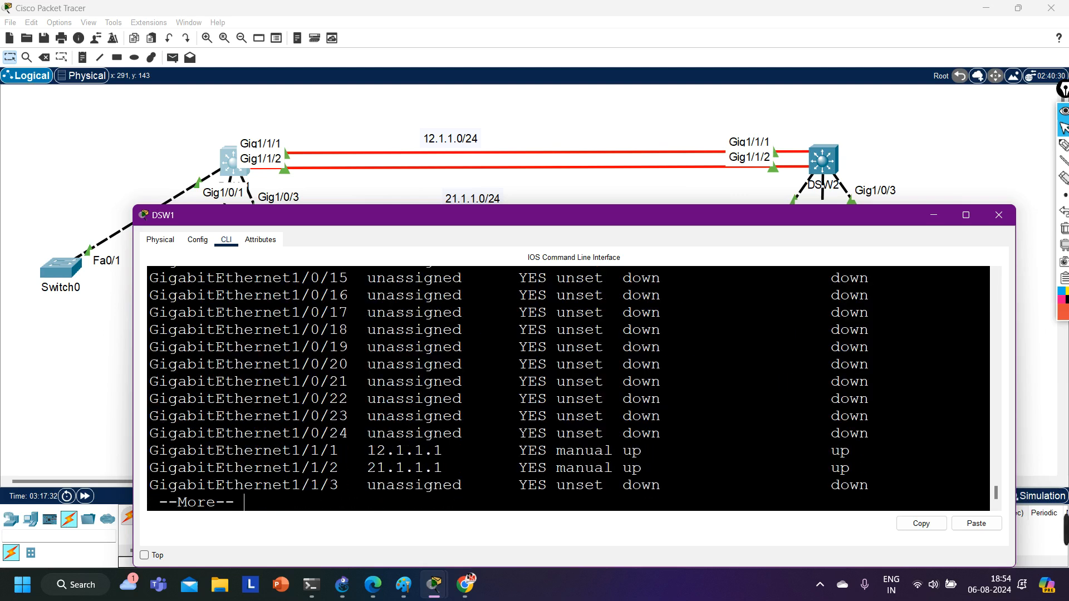
{"action": "scroll", "coordinate": [568, 390], "scroll_direction": "up", "scroll_amount": 2}
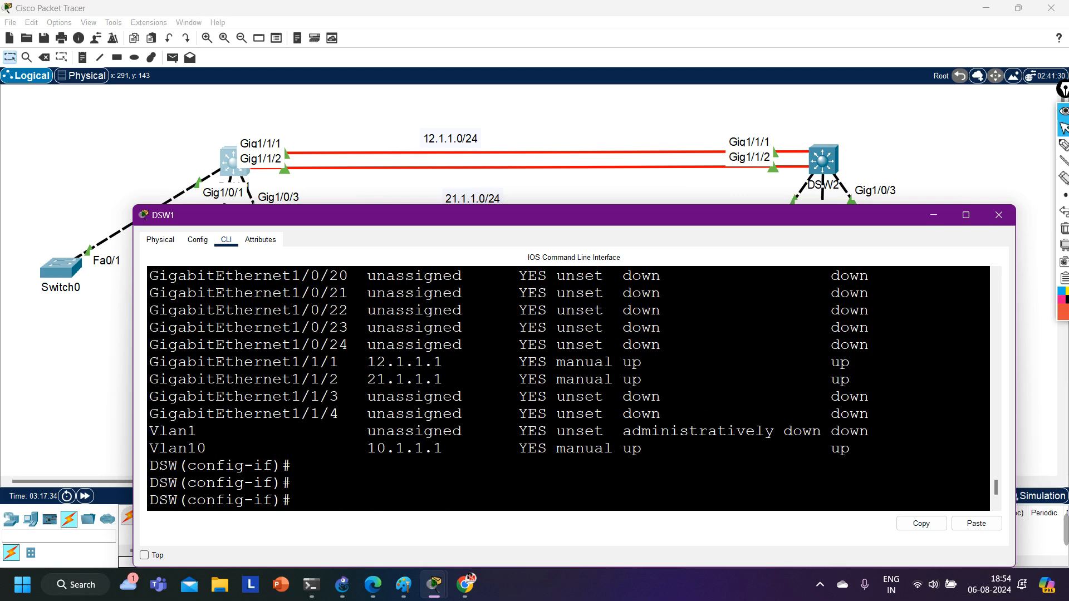
{"action": "left_click_drag", "start_coordinate": [255, 363], "coordinate": [877, 390]}
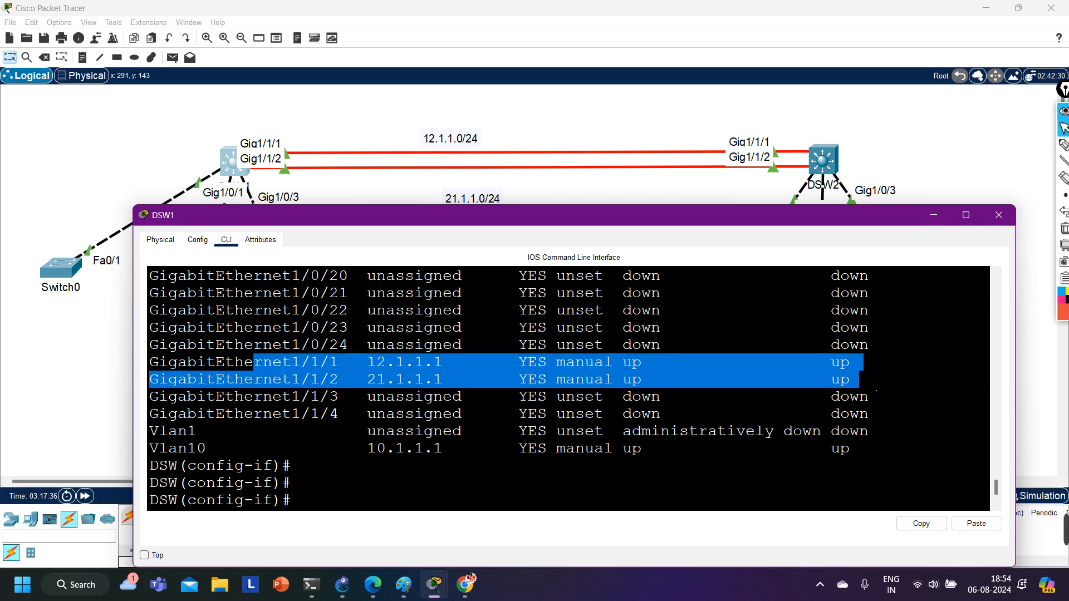
{"action": "scroll", "coordinate": [575, 393], "scroll_direction": "down", "scroll_amount": 2}
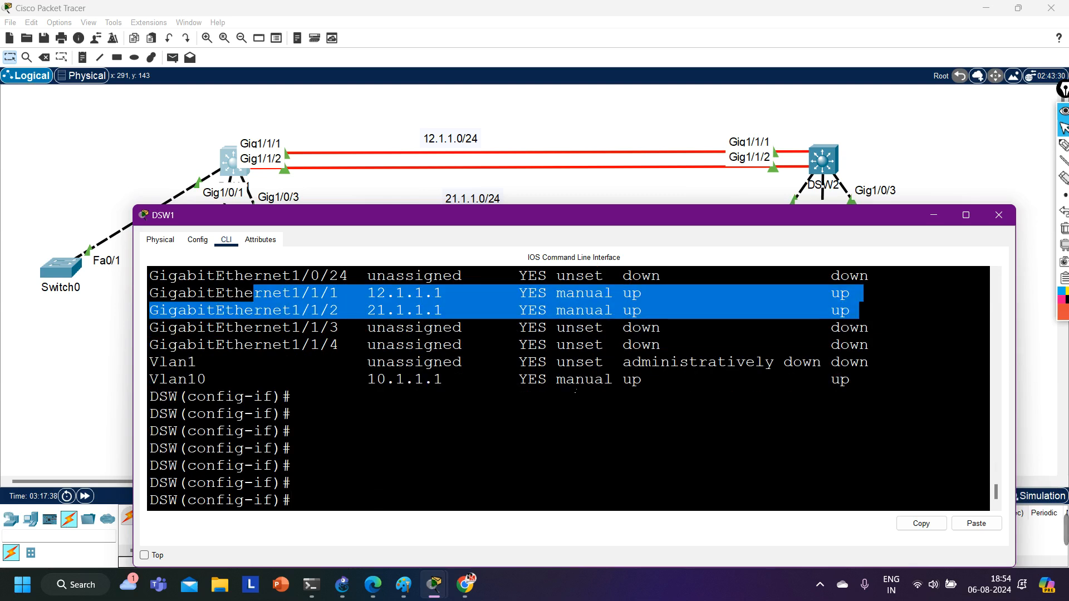
Leave configuration mode on DSW1 and show its IP routing table to examine the connected routes.
{"action": "key", "text": "ctrl+z"}
{"action": "type", "text": "zsh"}
{"action": "key", "text": "Tab"}
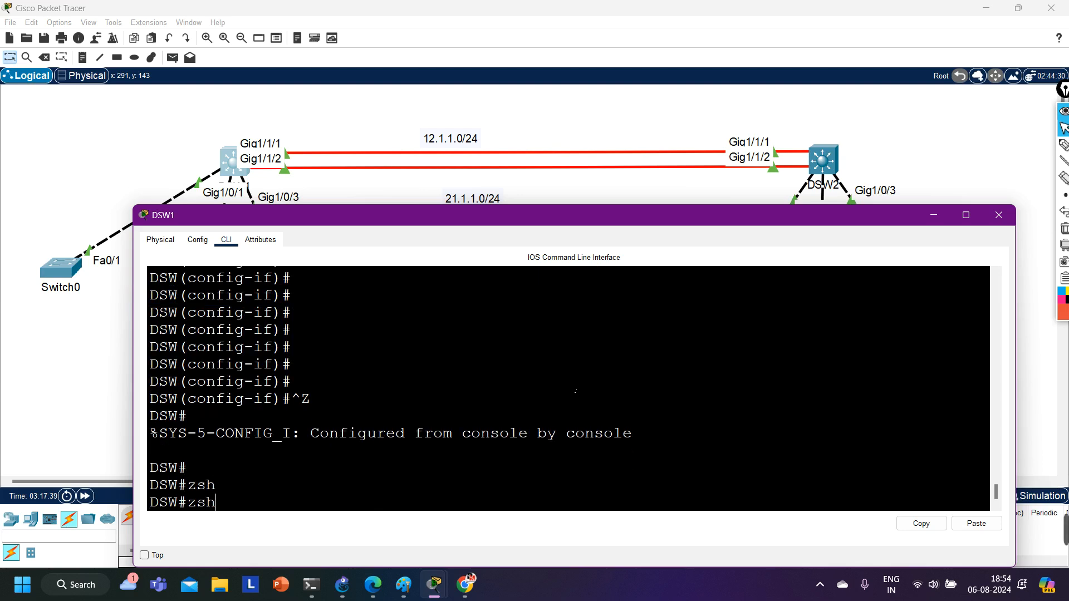
{"action": "type", "text": "ip"}
{"action": "key", "text": "BackSpace"}
{"action": "key", "text": "BackSpace"}
{"action": "key", "text": "BackSpace"}
{"action": "key", "text": "BackSpace"}
{"action": "key", "text": "BackSpace"}
{"action": "type", "text": "sh"}
{"action": "key", "text": "Tab"}
{"action": "type", "text": "ip ro"}
{"action": "key", "text": "Tab"}
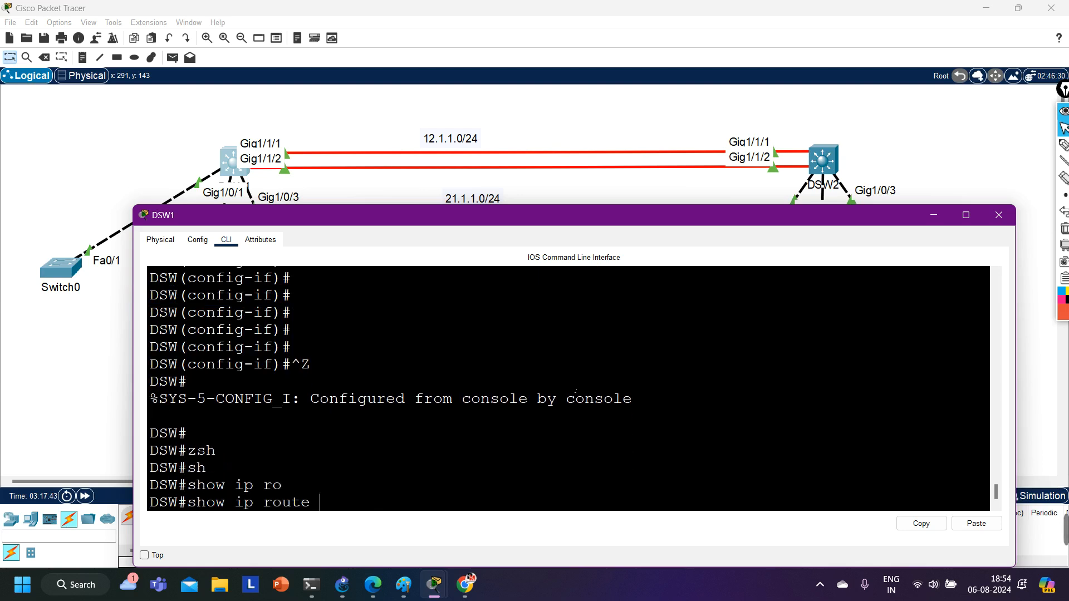
{"action": "key", "text": "Return"}
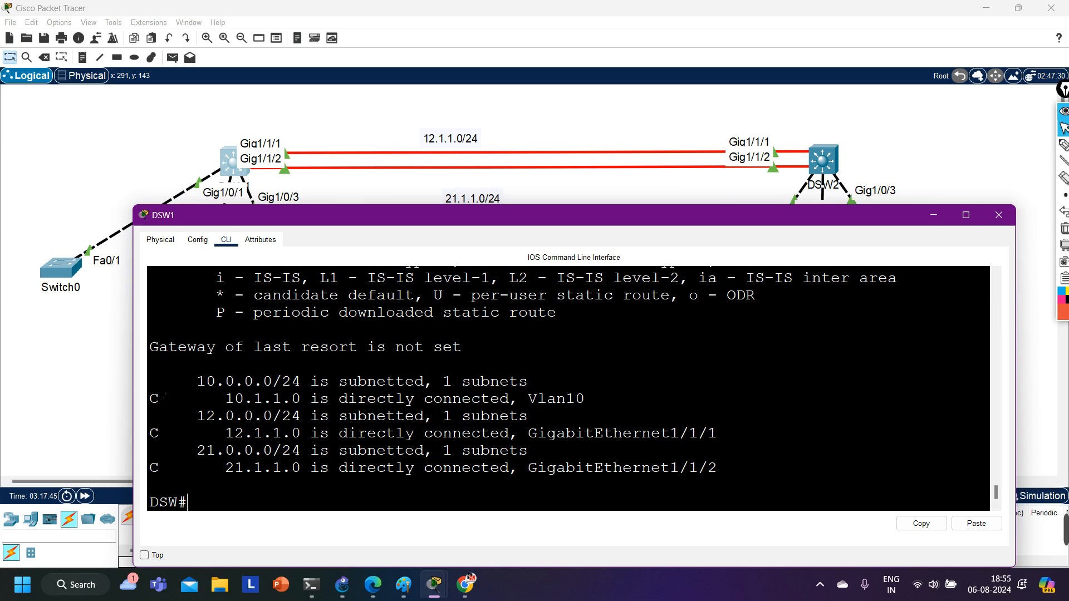
{"action": "left_click_drag", "start_coordinate": [158, 381], "coordinate": [637, 511]}
Switch to DSW2's console, leave configuration mode and show its IP routing table to examine the connected routes.
{"action": "mouse_move", "coordinate": [434, 585]}
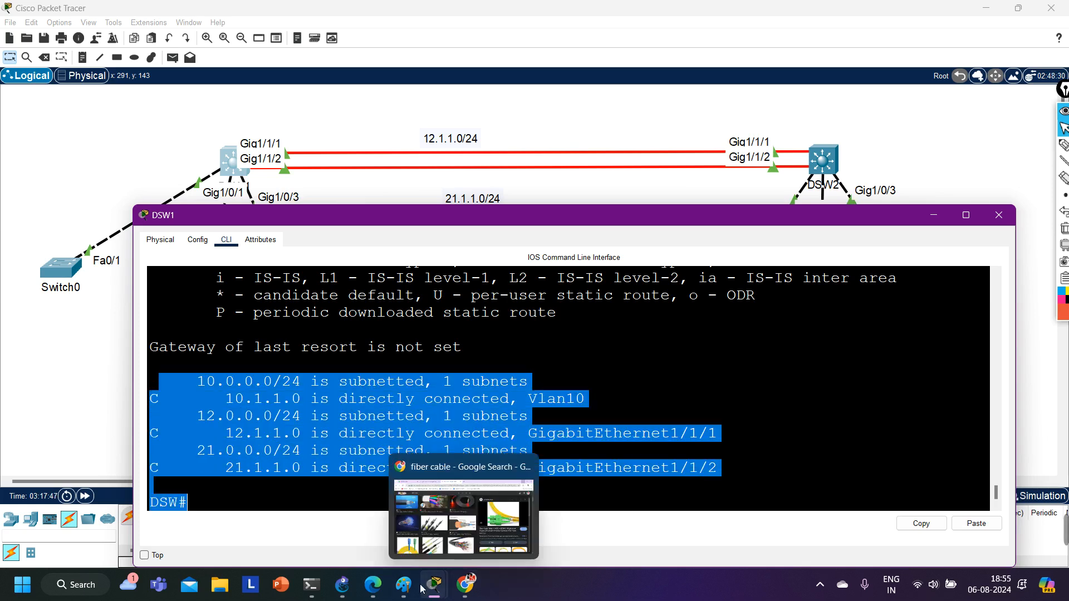
{"action": "left_click", "coordinate": [552, 523]}
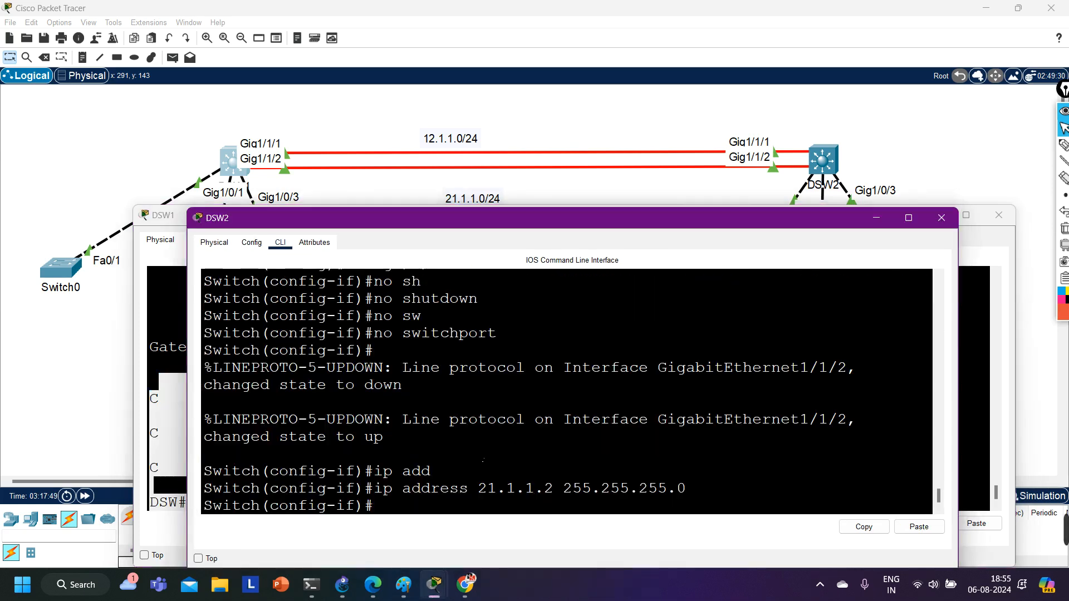
{"action": "key", "text": "Return"}
{"action": "key", "text": "ctrl+z"}
{"action": "key", "text": "Return"}
{"action": "type", "text": "sh"}
{"action": "key", "text": "Tab"}
{"action": "type", "text": "ip r"}
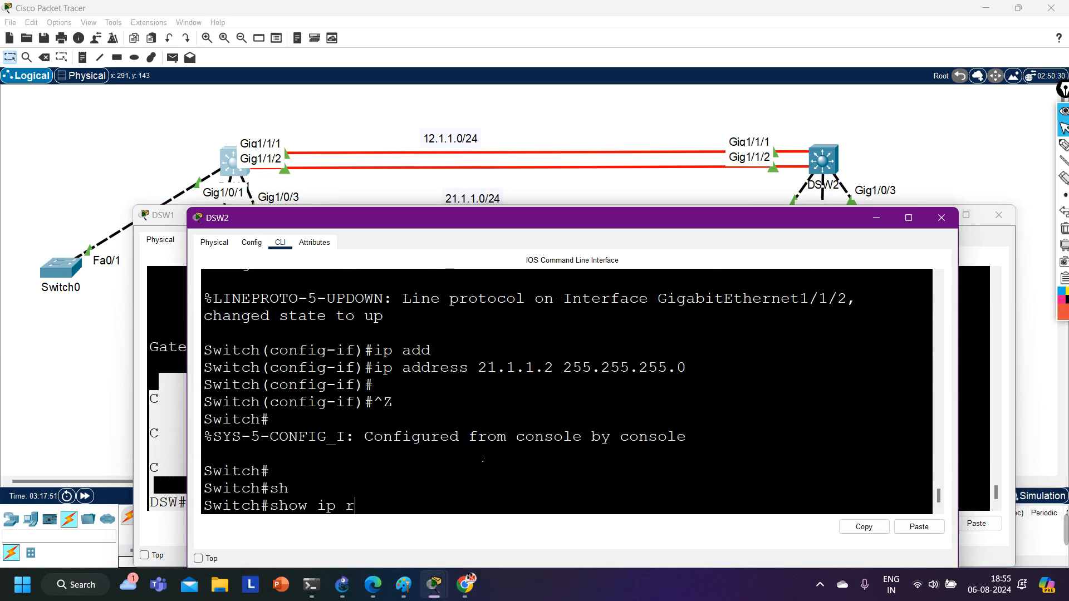
{"action": "type", "text": "o"}
{"action": "key", "text": "Tab"}
{"action": "type", "text": "q"}
{"action": "key", "text": "Return"}
{"action": "key", "text": "Up"}
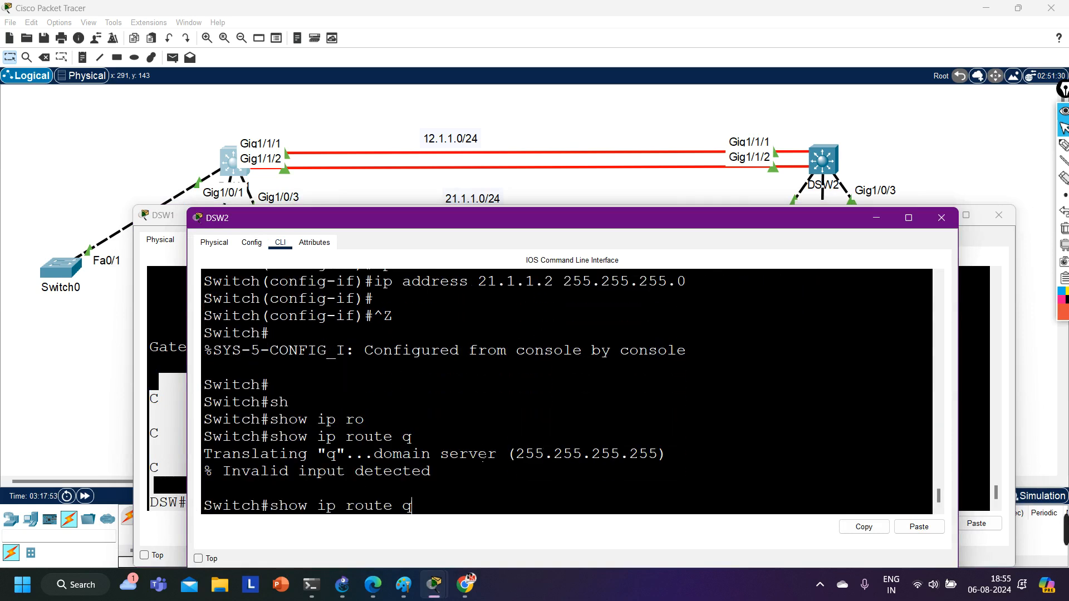
{"action": "key", "text": "BackSpace"}
{"action": "key", "text": "Return"}
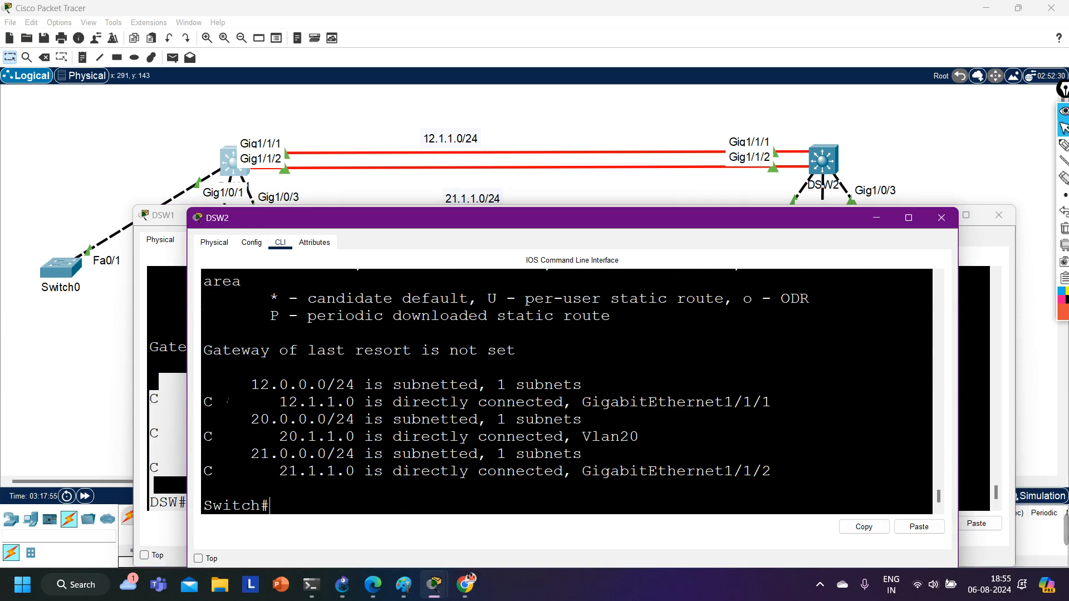
{"action": "left_click_drag", "start_coordinate": [223, 384], "coordinate": [460, 454]}
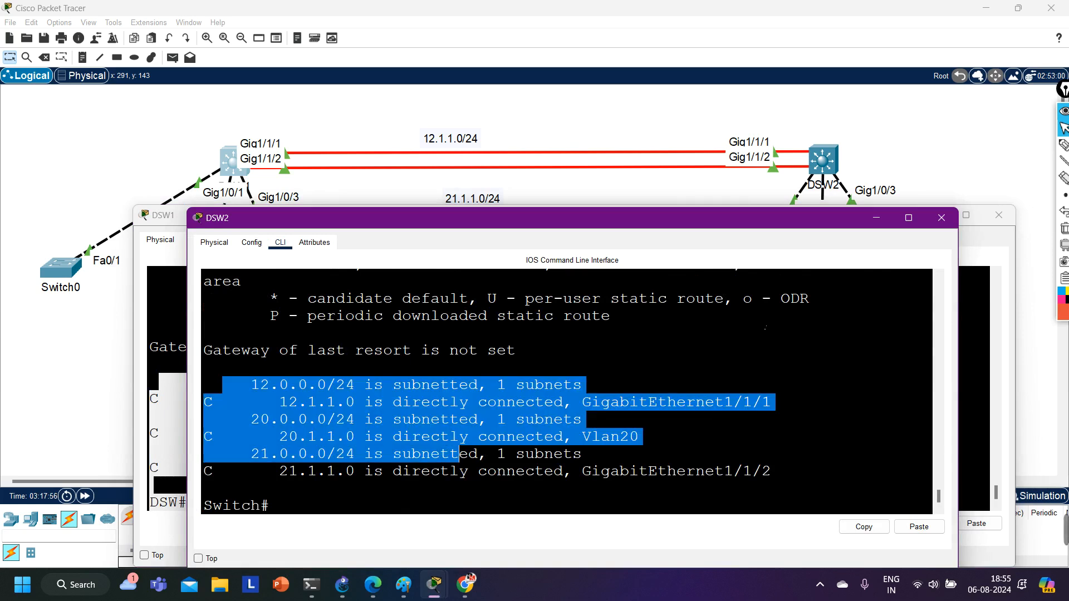
Return to DSW1's console and ping DSW2's g1/1/1 address 12.1.1.2 twice.
{"action": "left_click", "coordinate": [876, 218]}
{"action": "key", "text": "Return"}
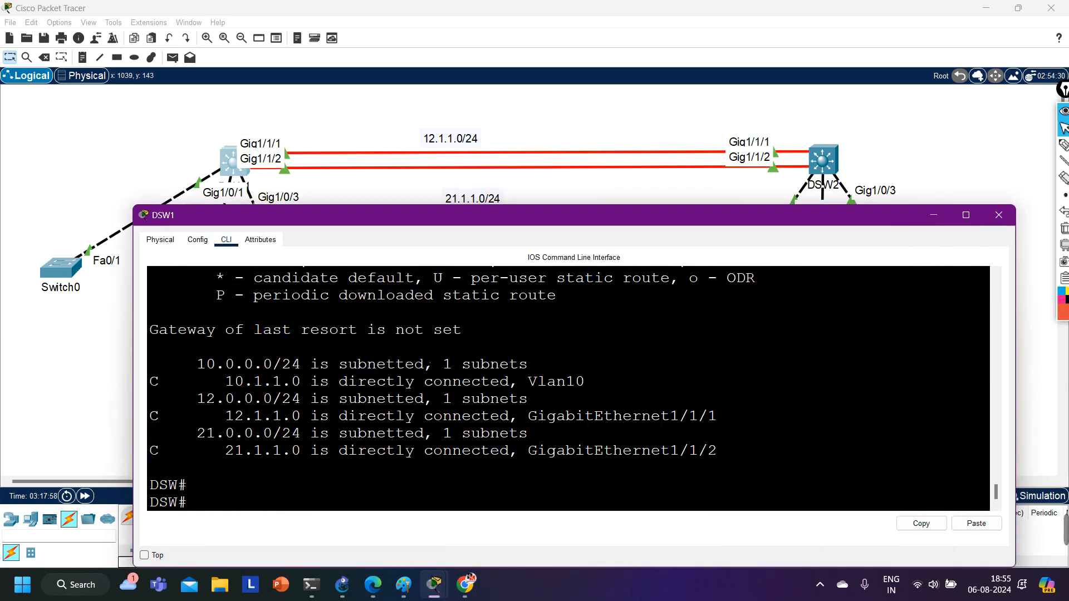
{"action": "key", "text": "Return"}
{"action": "key", "text": "Return"}
{"action": "key", "text": "Return"}
{"action": "key", "text": "Return"}
{"action": "key", "text": "Return"}
{"action": "key", "text": "Return"}
{"action": "key", "text": "Return"}
{"action": "key", "text": "Return"}
{"action": "key", "text": "Return"}
{"action": "key", "text": "Return"}
{"action": "key", "text": "Return"}
{"action": "key", "text": "Return"}
{"action": "type", "text": "pi"}
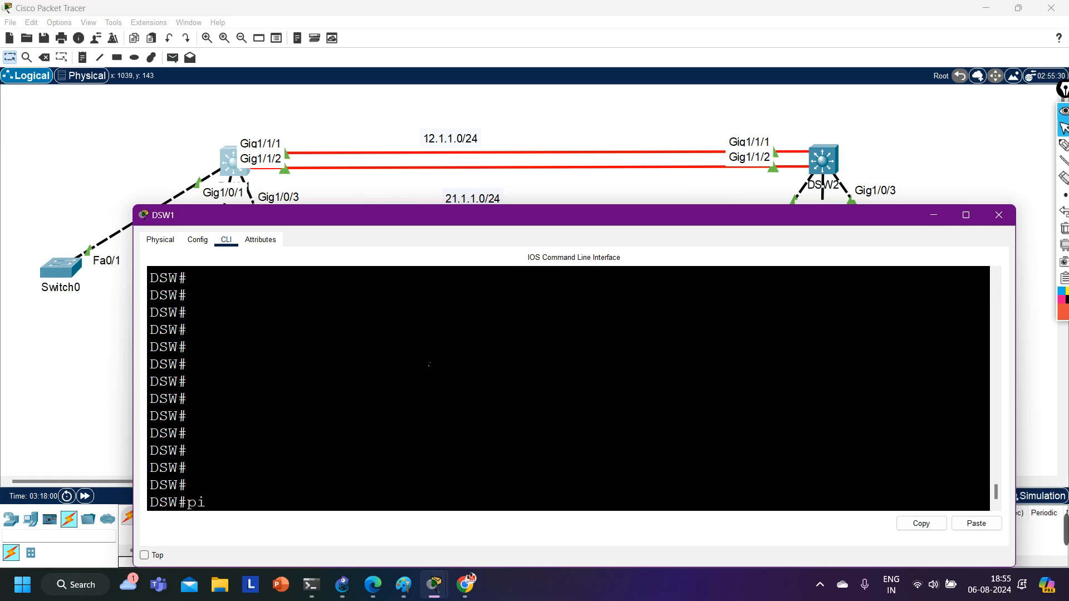
{"action": "type", "text": "ng 12.1.1.2"}
{"action": "key", "text": "Return"}
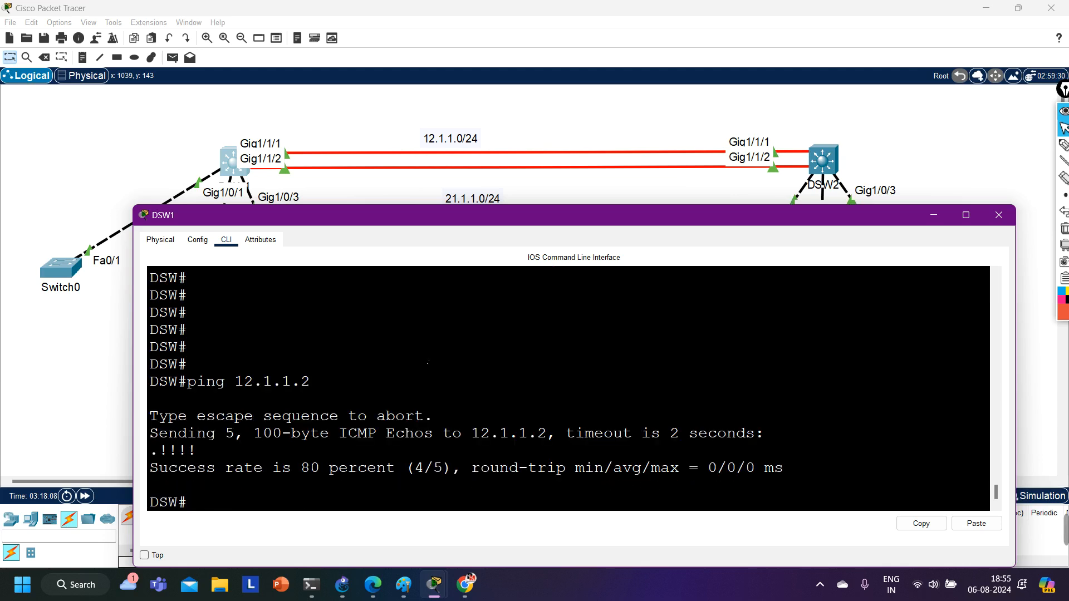
{"action": "key", "text": "Return"}
{"action": "key", "text": "Return"}
{"action": "key", "text": "Return"}
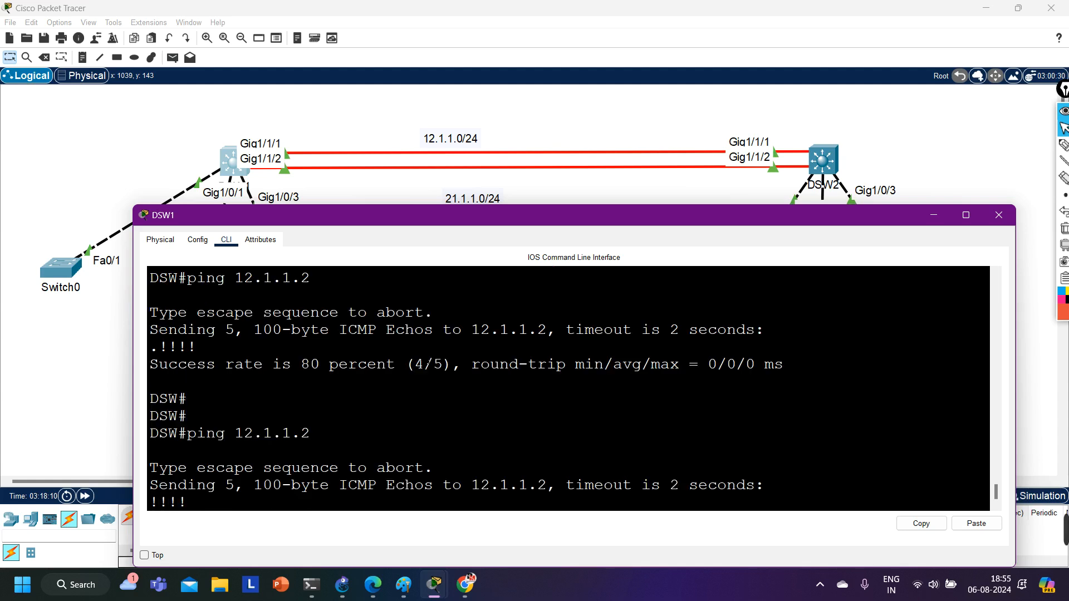
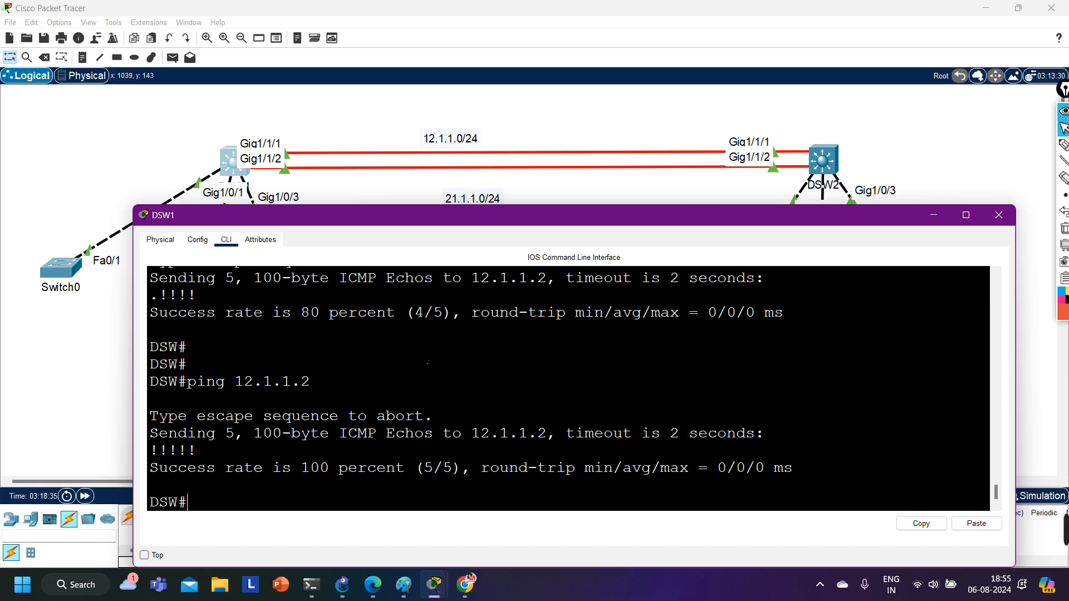
Ping DSW2's g1/1/2 address 21.1.1.2 from DSW1's console.
{"action": "type", "text": "ping 21.1.1.2"}
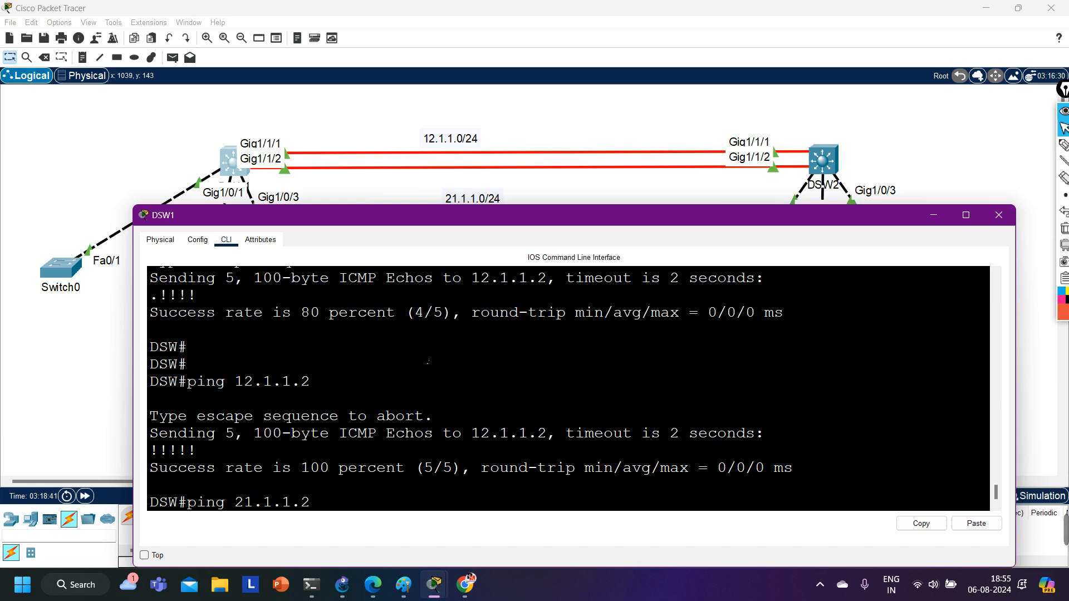
{"action": "key", "text": "Return"}
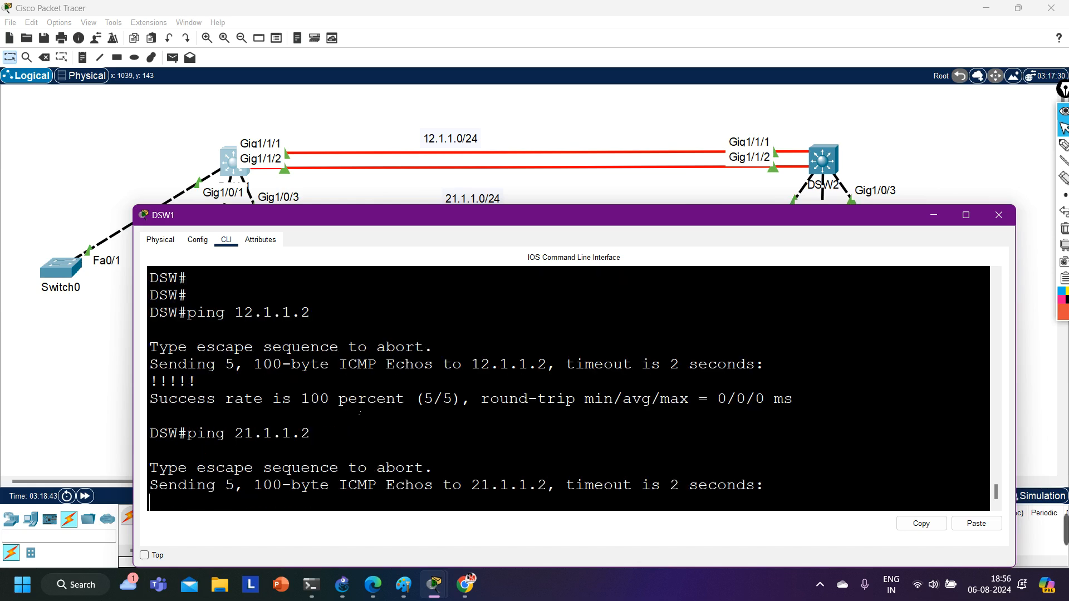
{"action": "key", "text": "Return"}
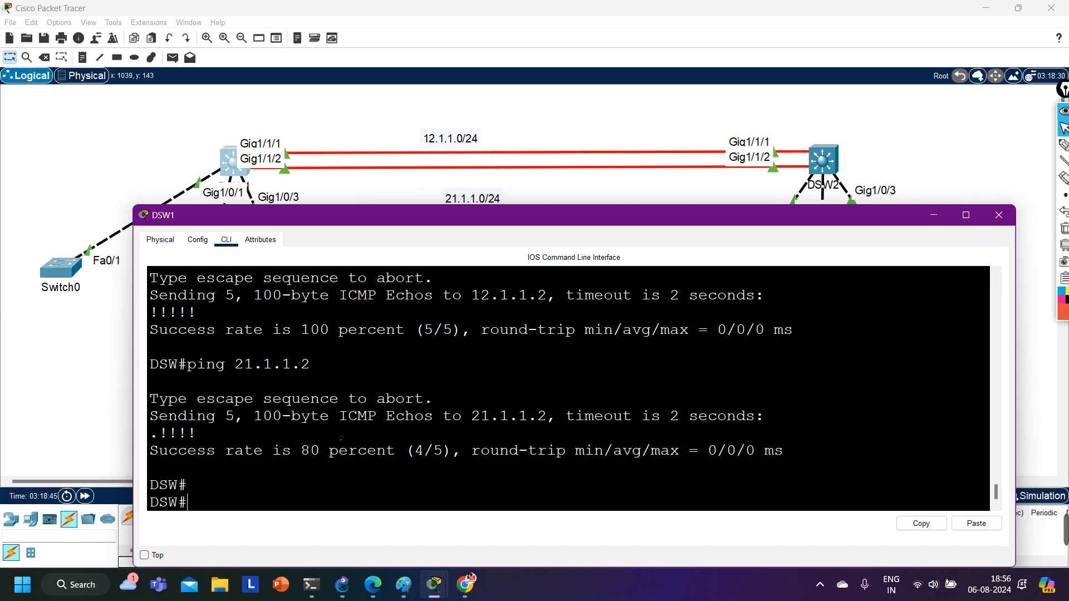
{"action": "key", "text": "Return"}
Enter global configuration mode on DSW1 and start OSPF routing process 1.
{"action": "type", "text": "conf"}
{"action": "key", "text": "Tab"}
{"action": "key", "text": "Return"}
{"action": "key", "text": "Return"}
{"action": "key", "text": "Return"}
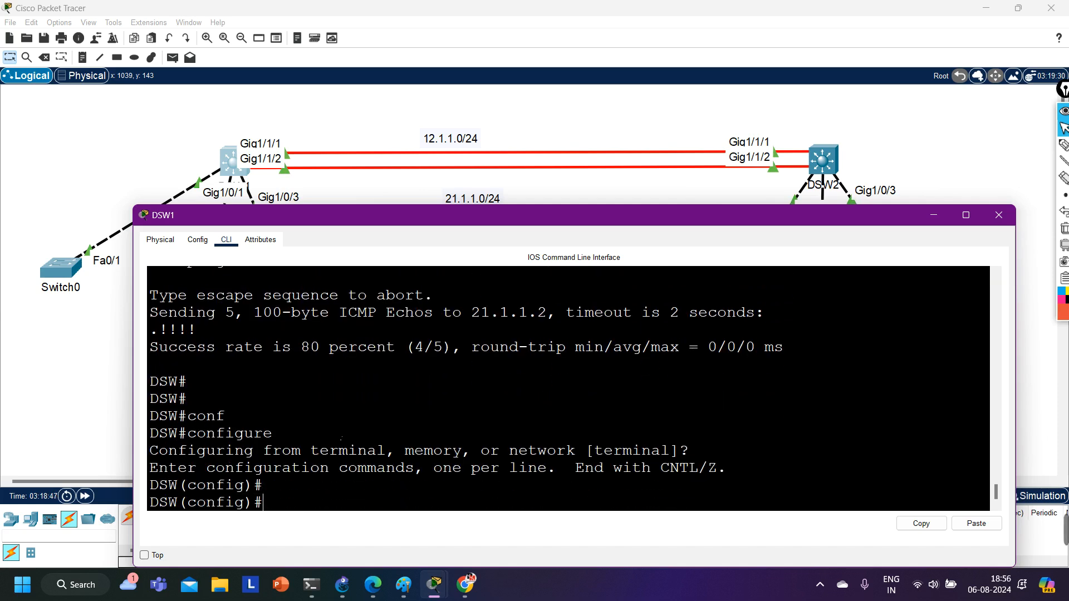
{"action": "key", "text": "Return"}
{"action": "key", "text": "Return"}
{"action": "type", "text": "ro"}
{"action": "key", "text": "Tab"}
{"action": "type", "text": "r os"}
{"action": "key", "text": "Tab"}
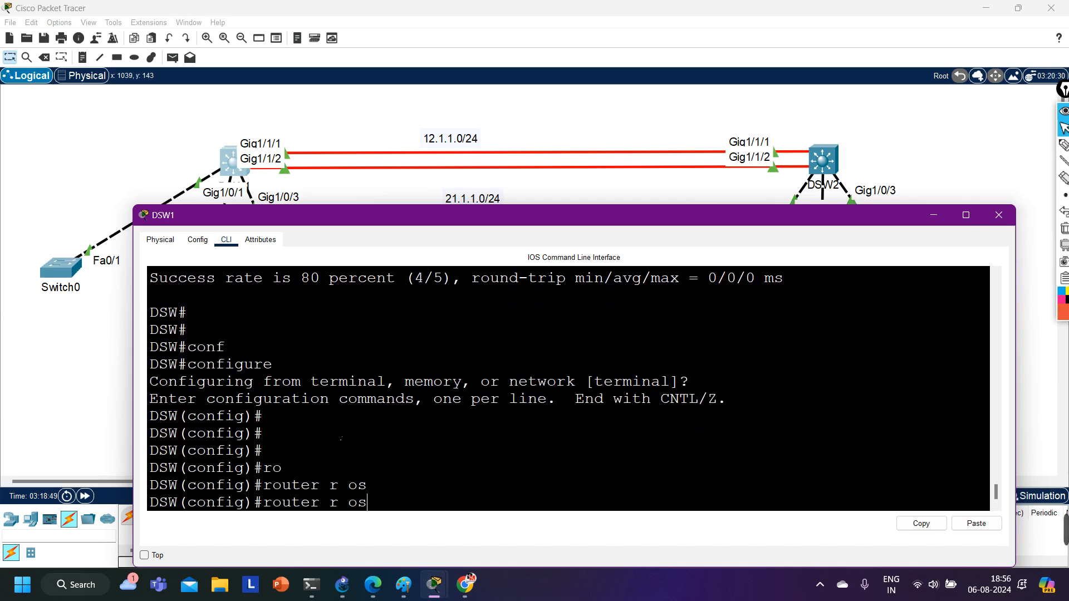
{"action": "key", "text": "BackSpace"}
{"action": "key", "text": "BackSpace"}
{"action": "key", "text": "BackSpace"}
{"action": "key", "text": "BackSpace"}
{"action": "type", "text": "os"}
{"action": "key", "text": "Tab"}
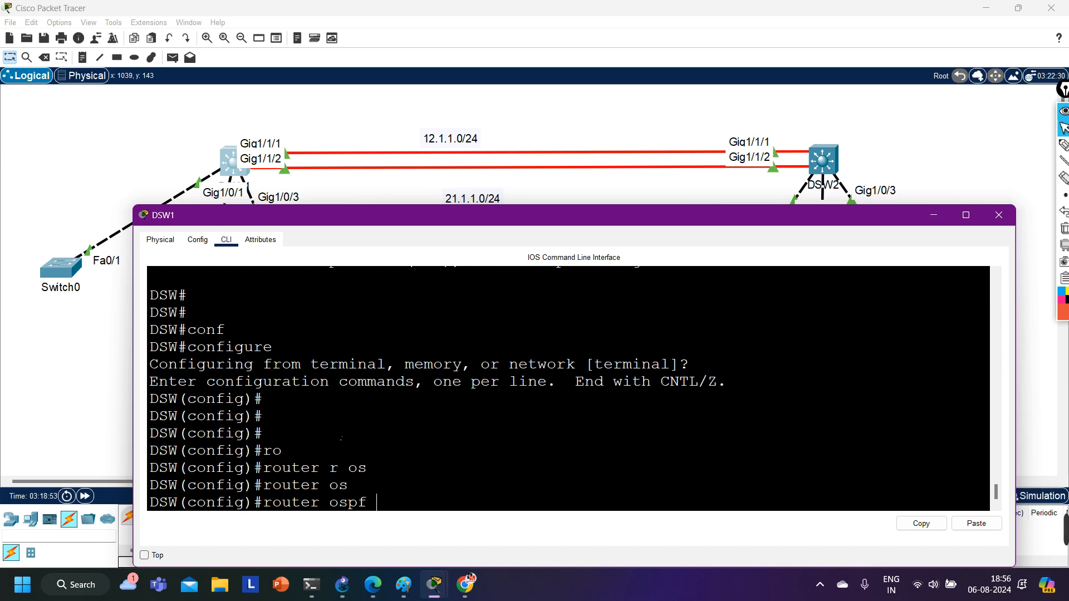
{"action": "type", "text": "1"}
{"action": "key", "text": "Return"}
Advertise network 12.1.1.0 with wildcard mask 0.0.0.255 in area 0 of DSW1's OSPF process.
{"action": "type", "text": "net"}
{"action": "key", "text": "Tab"}
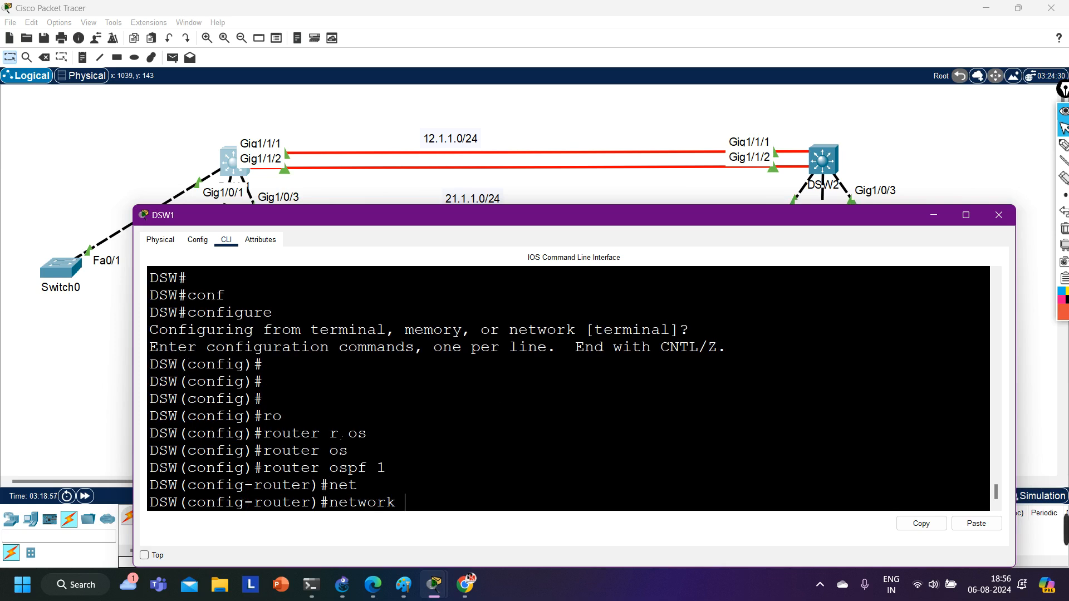
{"action": "type", "text": "12.1.1.0 0.0.0.255 ar"}
{"action": "key", "text": "Tab"}
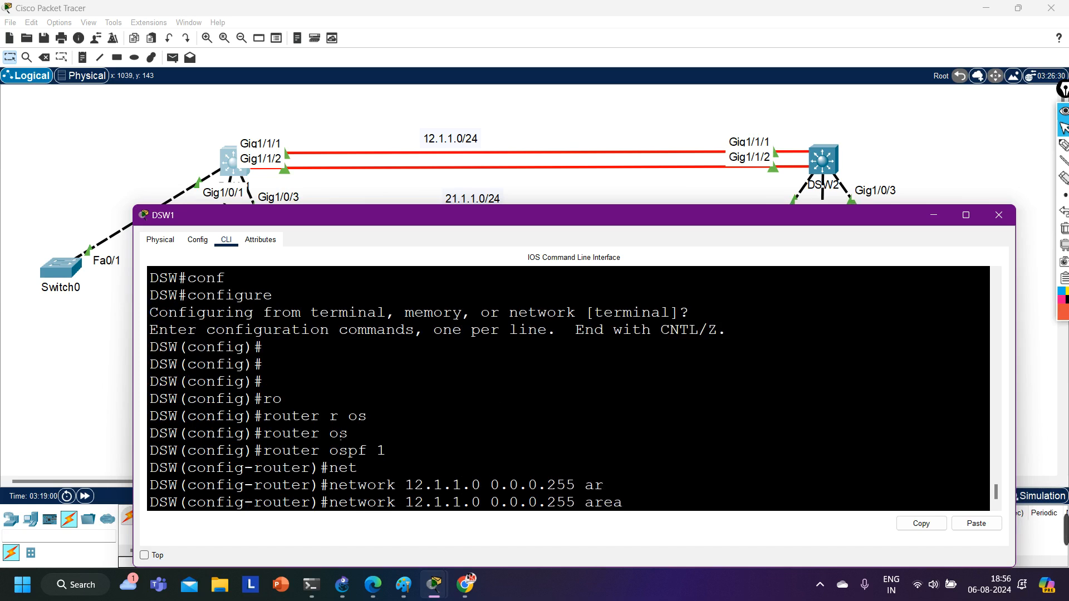
{"action": "type", "text": "0"}
{"action": "key", "text": "Return"}
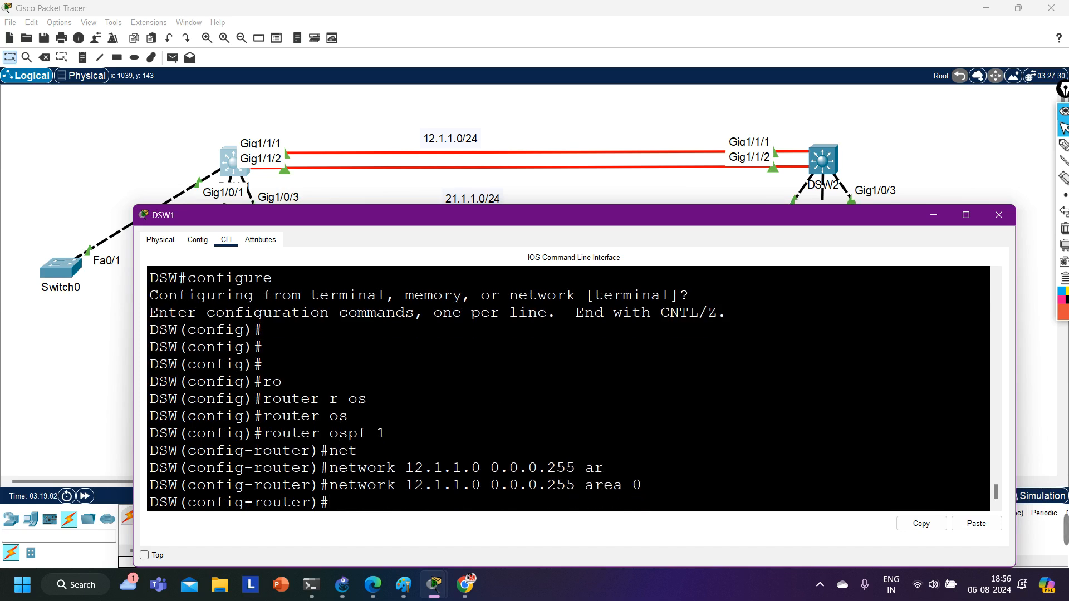
Advertise network 21.1.1.0 with wildcard mask 0.0.0.255 in area 0 of DSW1's OSPF process.
{"action": "type", "text": "net"}
{"action": "key", "text": "Tab"}
{"action": "type", "text": "21."}
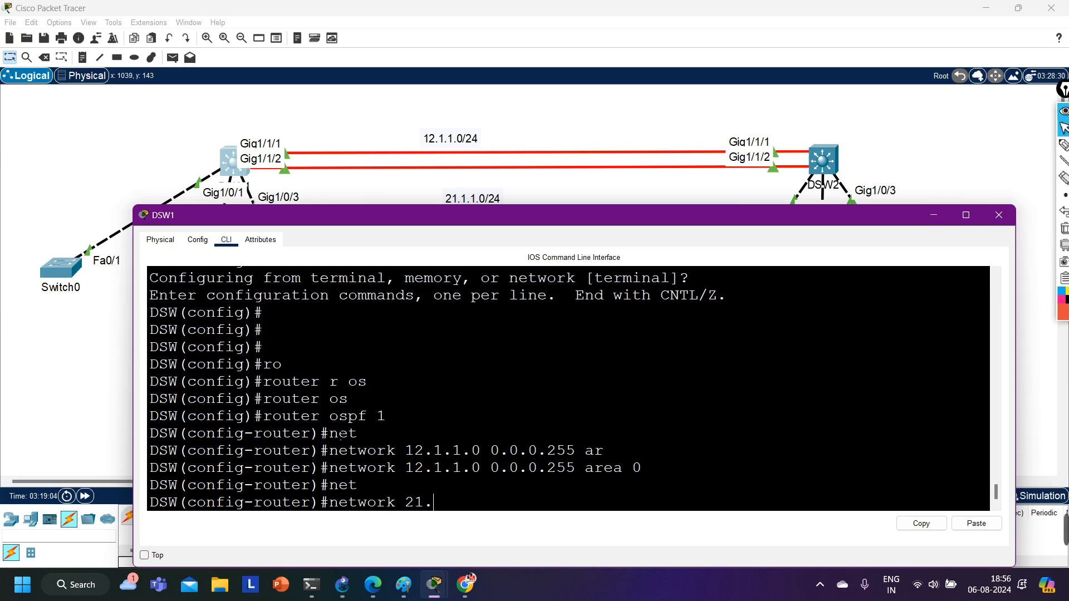
{"action": "type", "text": "1.1.0 0.0.0.255"}
{"action": "key", "text": "Return"}
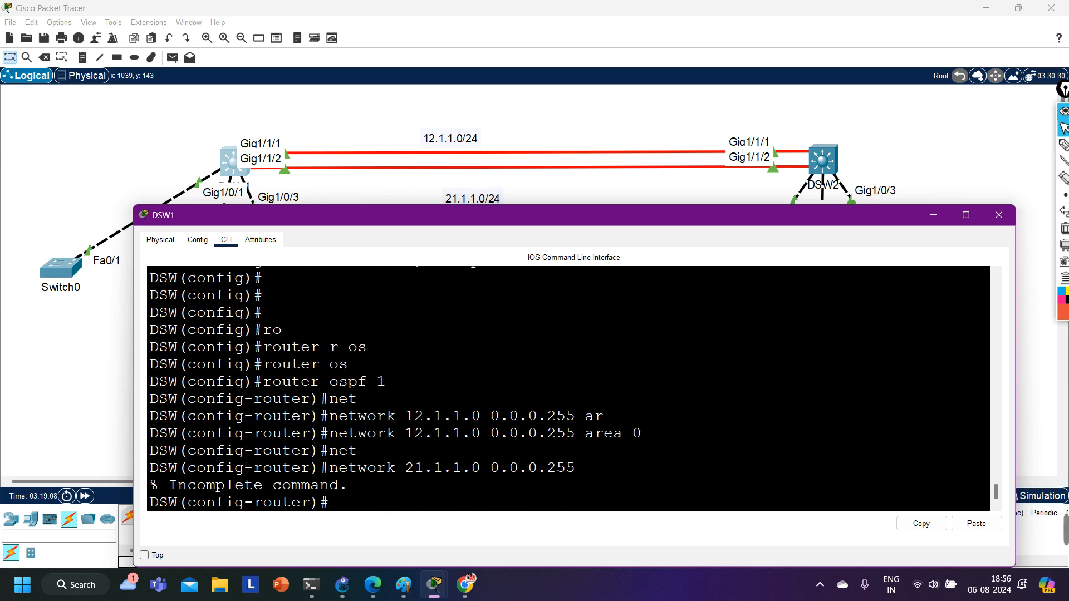
{"action": "key", "text": "Up"}
{"action": "type", "text": "ar"}
{"action": "key", "text": "Tab"}
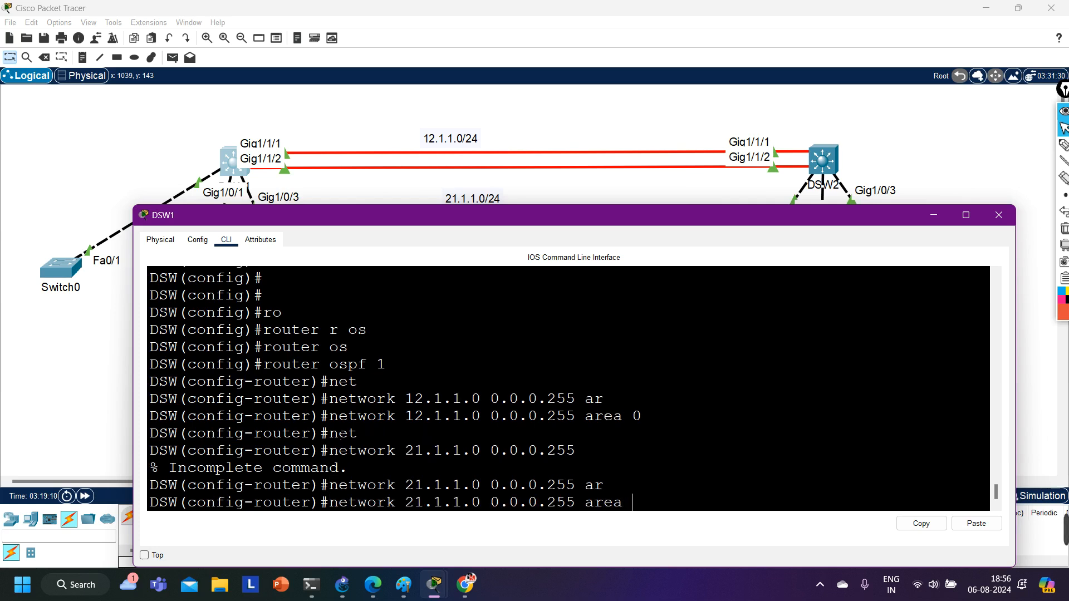
{"action": "type", "text": "0"}
{"action": "key", "text": "Return"}
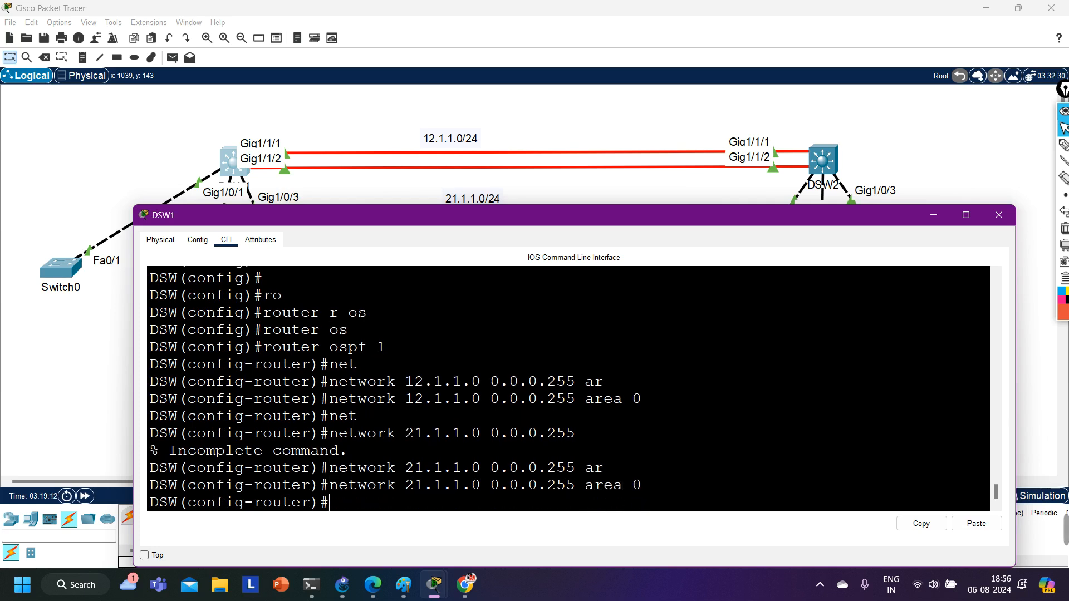
Advertise network 10.1.1.0 with wildcard mask 0.0.0.255 in area 0 of DSW1's OSPF process.
{"action": "type", "text": "net"}
{"action": "key", "text": "Tab"}
{"action": "type", "text": "1"}
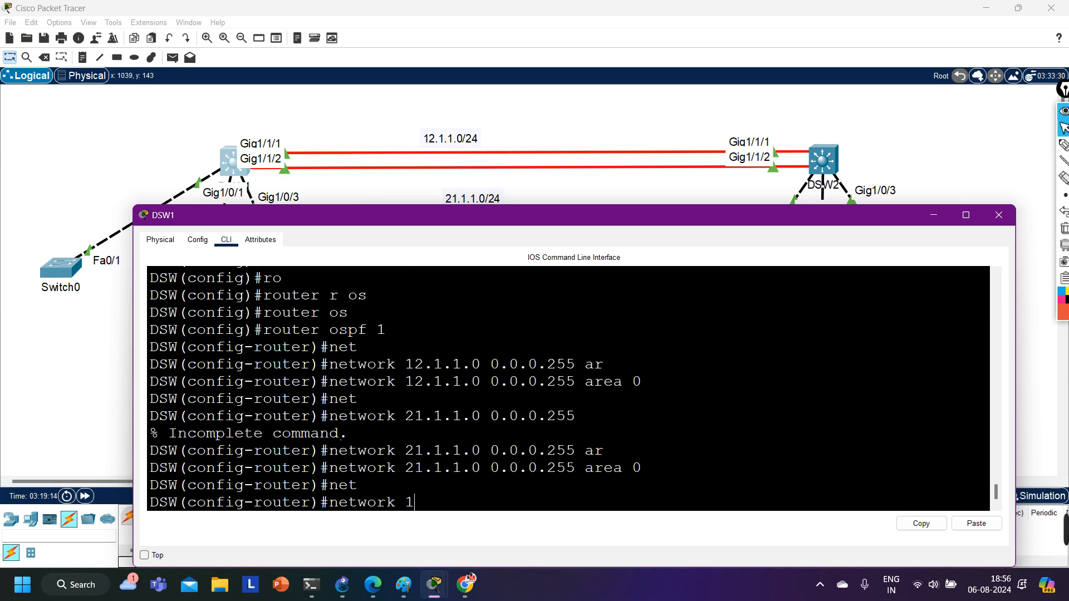
{"action": "type", "text": "0.1.1.0 0.0.0.255 ar"}
{"action": "key", "text": "Tab"}
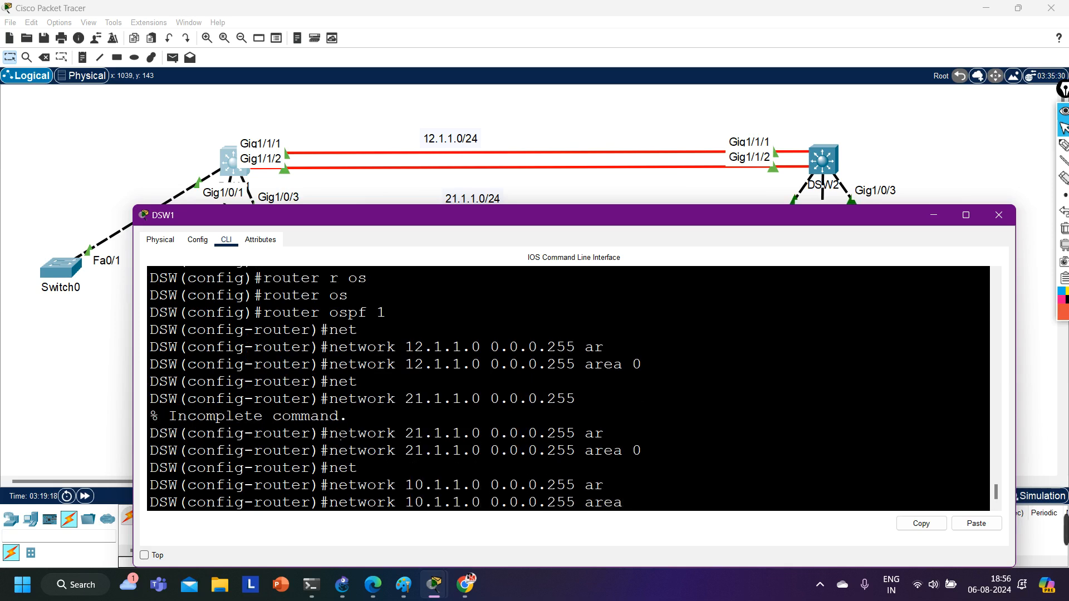
{"action": "type", "text": "0"}
{"action": "key", "text": "Return"}
Leave configuration mode on DSW1 and show the brief OSPF interface list to examine the participating interfaces.
{"action": "key", "text": "ctrl+z"}
{"action": "key", "text": "Return"}
{"action": "type", "text": "sh"}
{"action": "key", "text": "Tab"}
{"action": "type", "text": "ip os"}
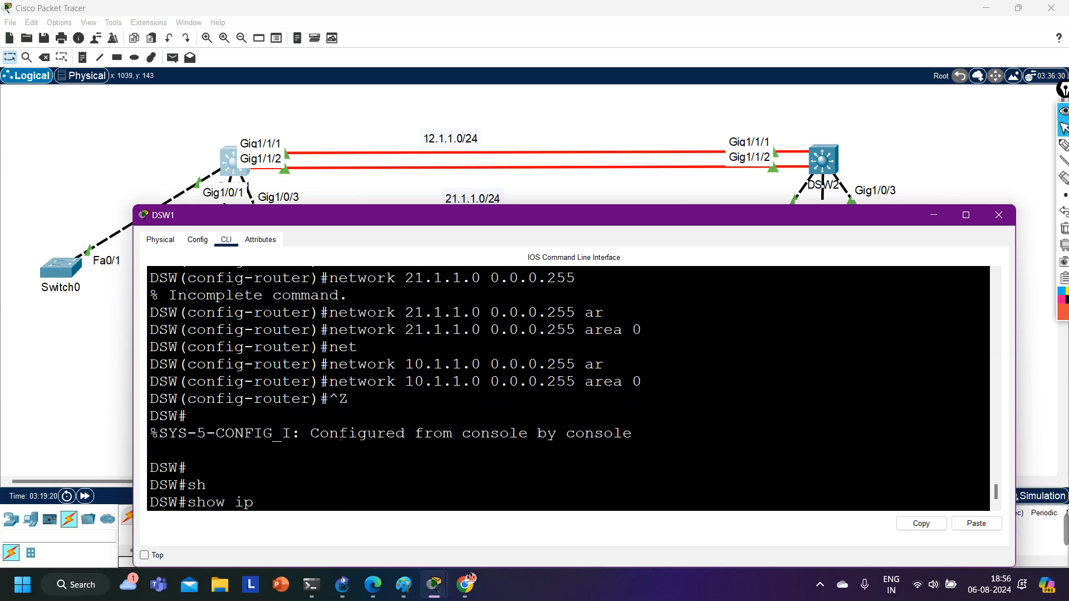
{"action": "key", "text": "Tab"}
{"action": "type", "text": "int br"}
{"action": "key", "text": "Return"}
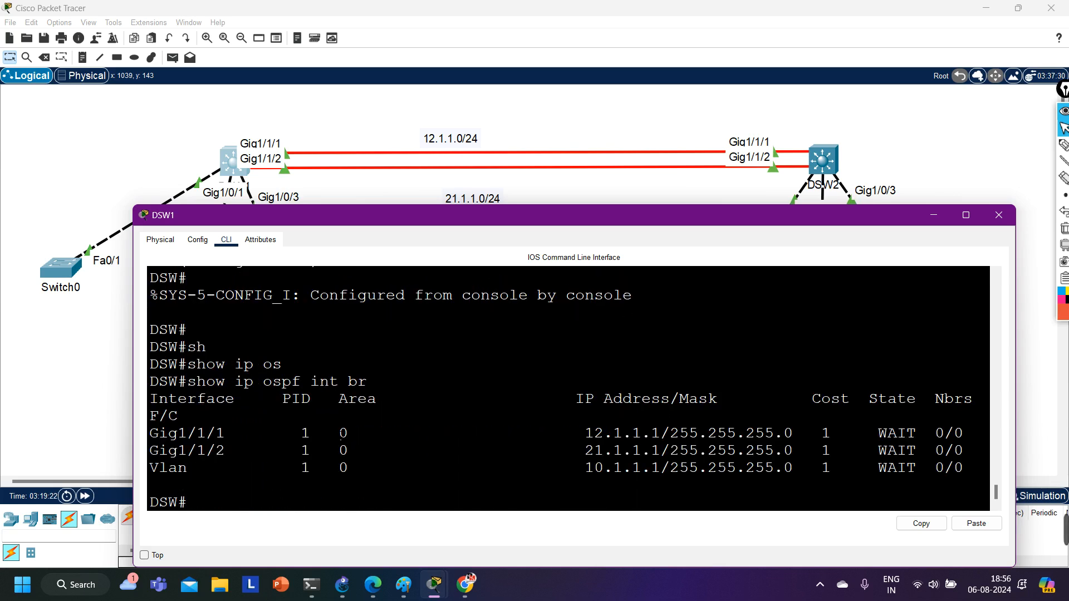
{"action": "left_click_drag", "start_coordinate": [179, 433], "coordinate": [150, 486]}
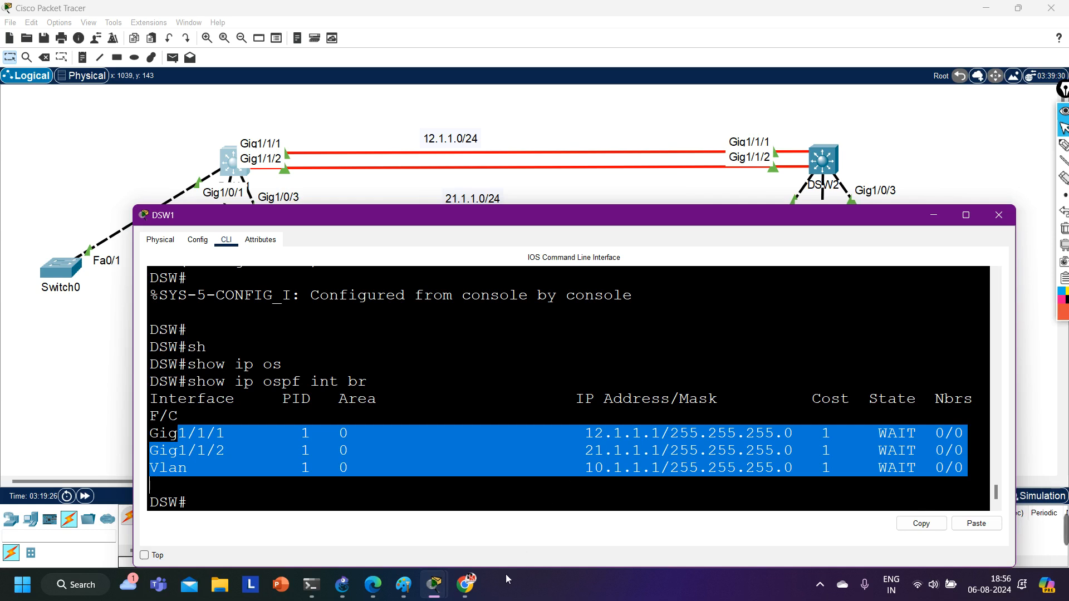
Switch to DSW2's console, widen its window and lower its upper edge to uncover the topology.
{"action": "mouse_move", "coordinate": [433, 584]}
{"action": "left_click", "coordinate": [553, 534]}
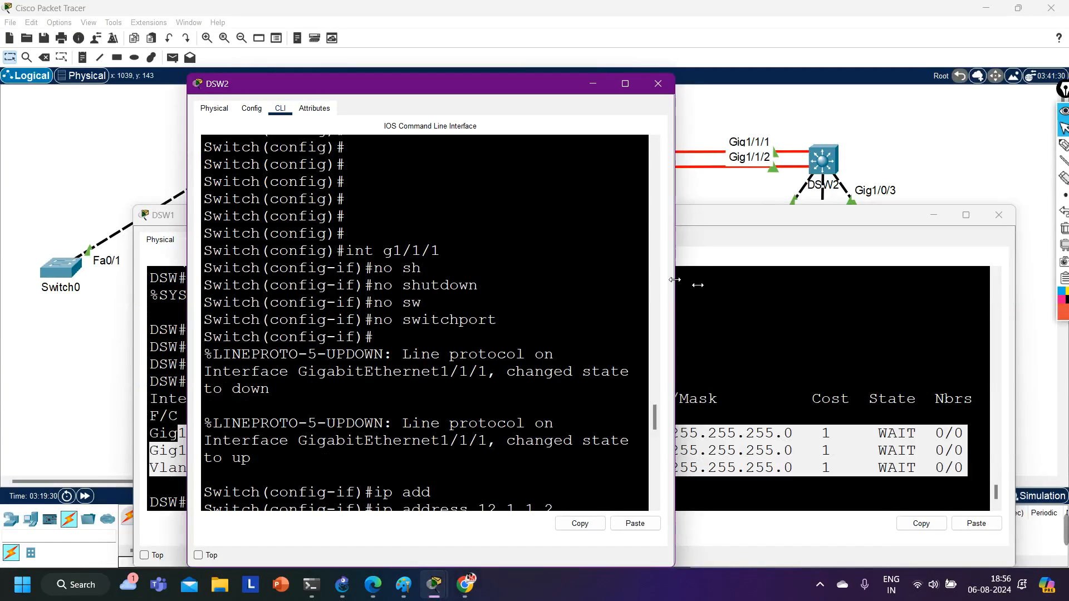
{"action": "left_click_drag", "start_coordinate": [675, 284], "coordinate": [1005, 284]}
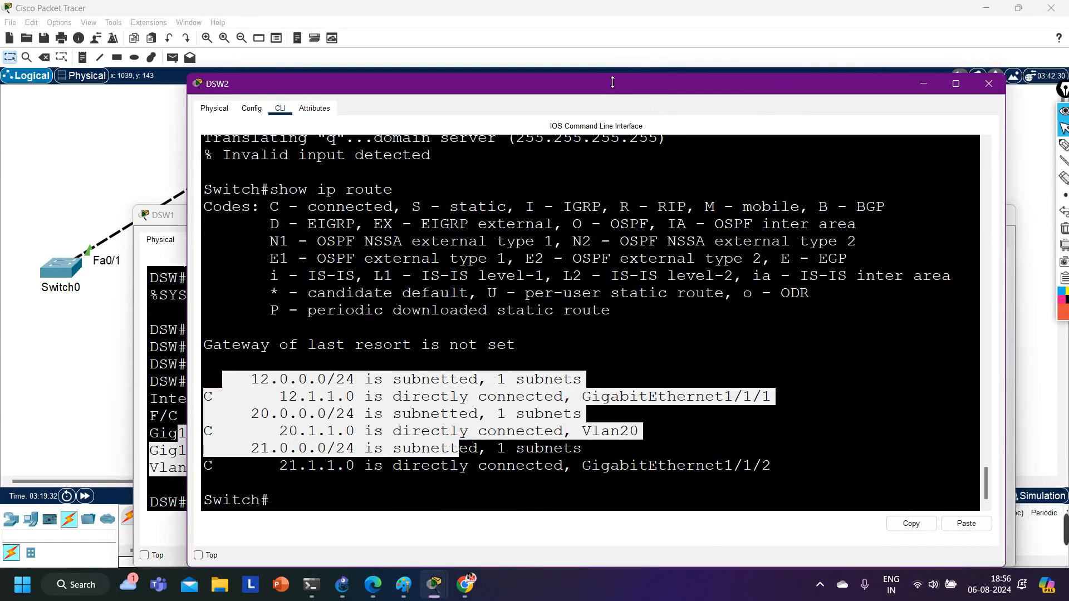
{"action": "left_click_drag", "start_coordinate": [613, 82], "coordinate": [612, 279]}
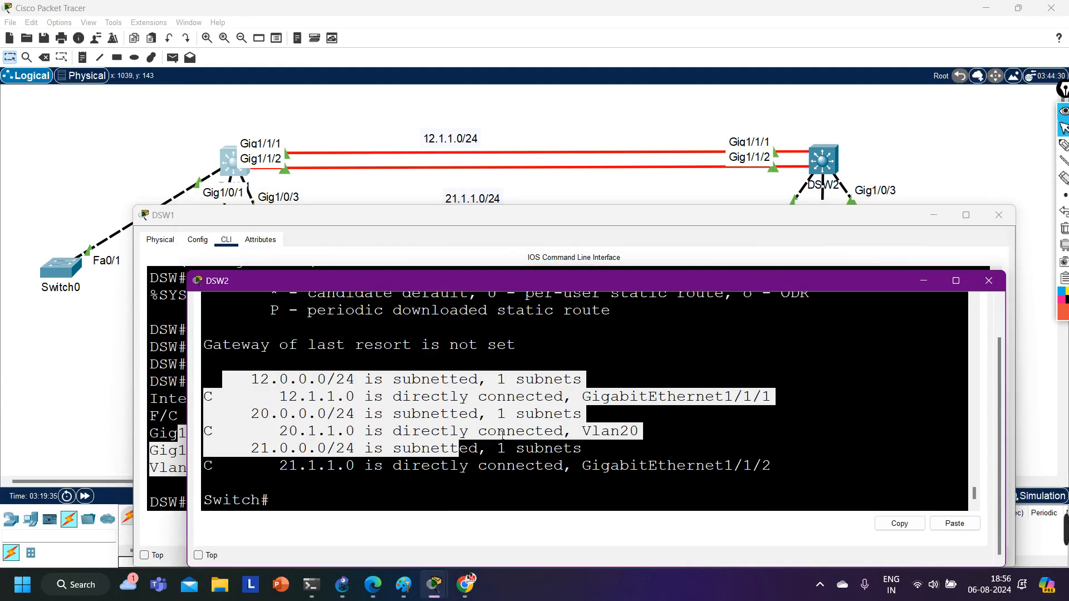
Enter global configuration mode on DSW2 and start OSPF routing process 1.
{"action": "left_click", "coordinate": [473, 451]}
{"action": "key", "text": "Return"}
{"action": "type", "text": "co"}
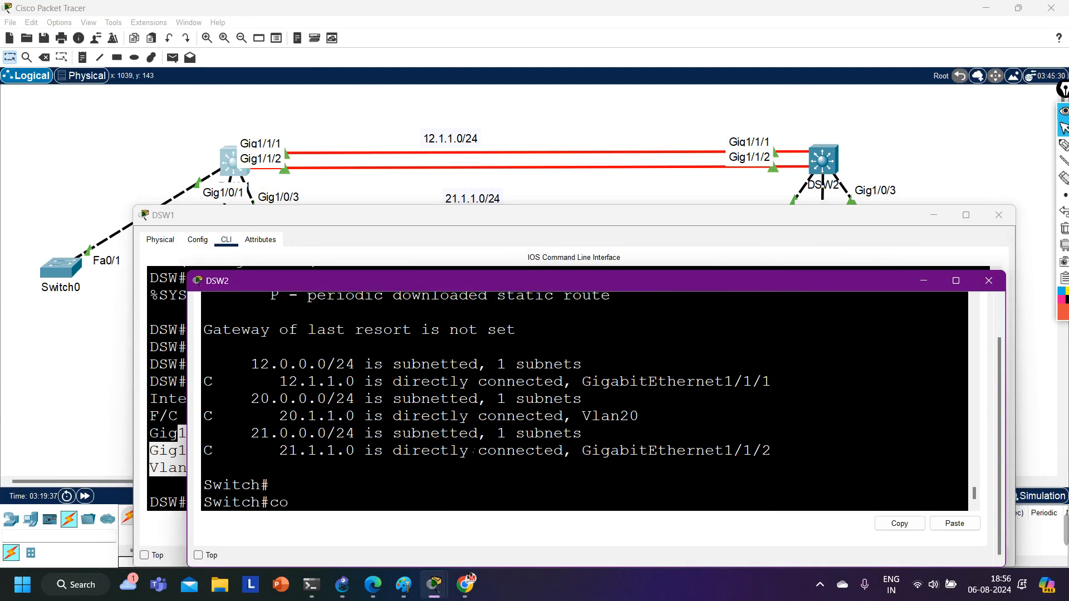
{"action": "type", "text": "nf"}
{"action": "key", "text": "Tab"}
{"action": "key", "text": "Return"}
{"action": "key", "text": "Return"}
{"action": "key", "text": "Return"}
{"action": "type", "text": "ro"}
{"action": "key", "text": "Tab"}
{"action": "type", "text": "r"}
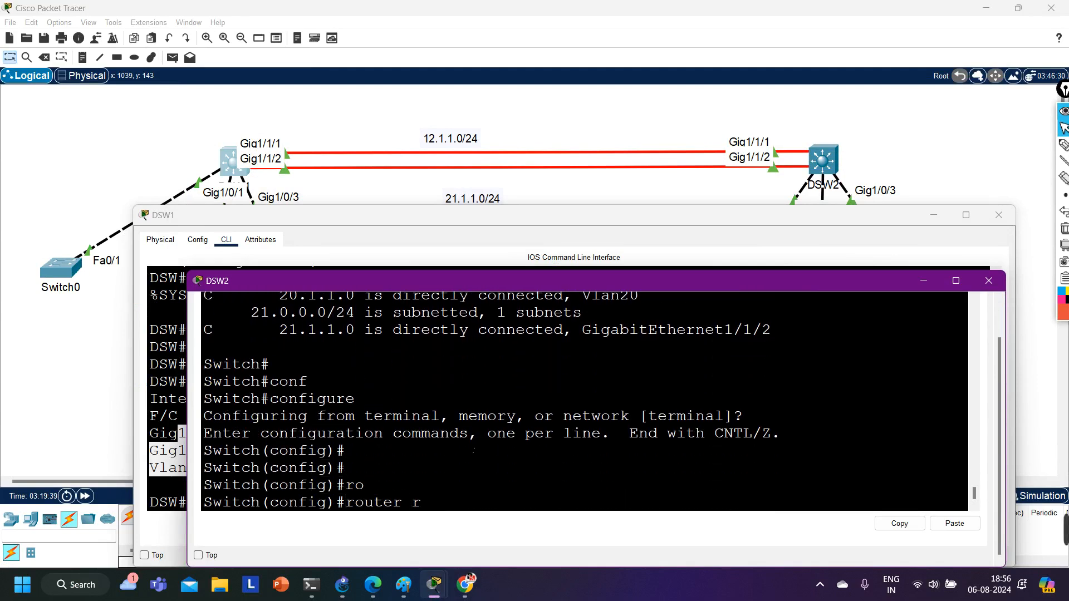
{"action": "type", "text": " os"}
{"action": "key", "text": "Tab"}
{"action": "key", "text": "BackSpace"}
{"action": "key", "text": "BackSpace"}
{"action": "key", "text": "BackSpace"}
{"action": "key", "text": "BackSpace"}
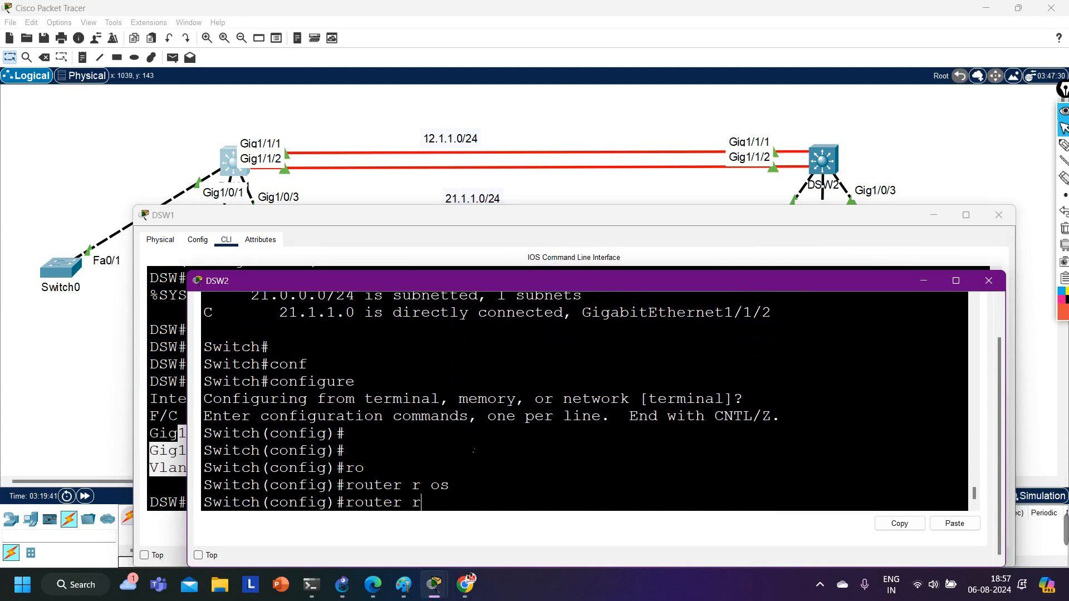
{"action": "type", "text": "os"}
{"action": "key", "text": "Tab"}
{"action": "type", "text": "1"}
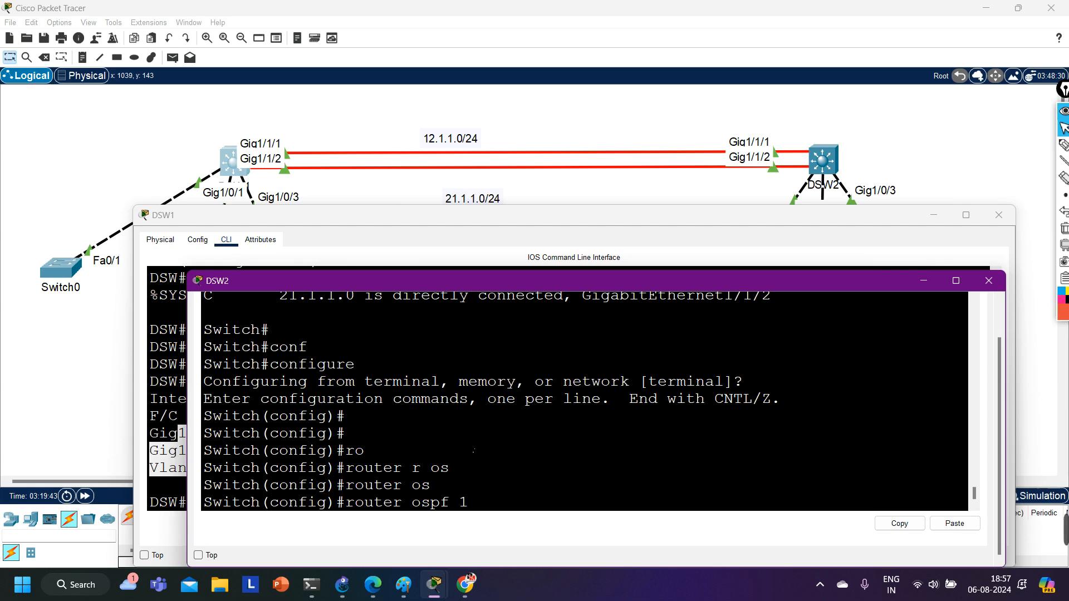
{"action": "key", "text": "Return"}
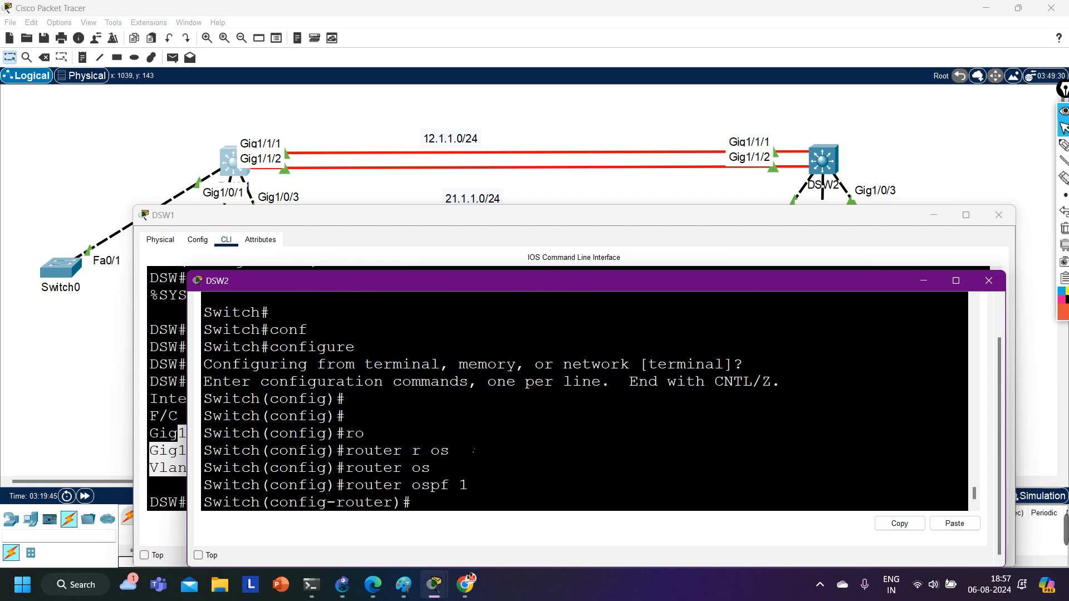
Advertise network 12.1.1.0 with wildcard mask 0.0.0.255 in area 0 of DSW2's OSPF process.
{"action": "type", "text": "net"}
{"action": "key", "text": "Tab"}
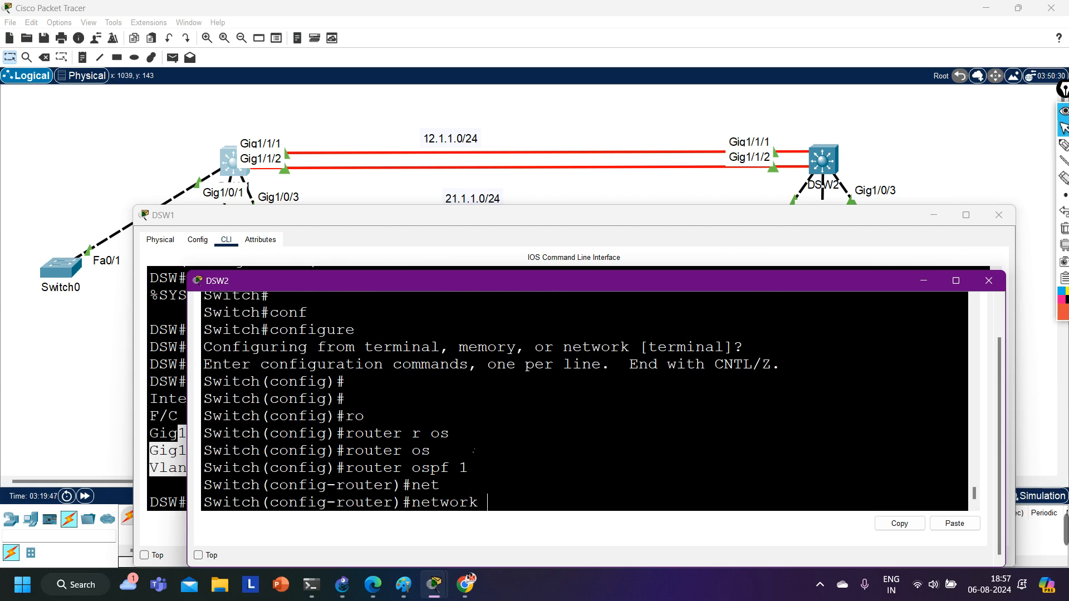
{"action": "type", "text": "12.1.1.0 0.0.0.255 a"}
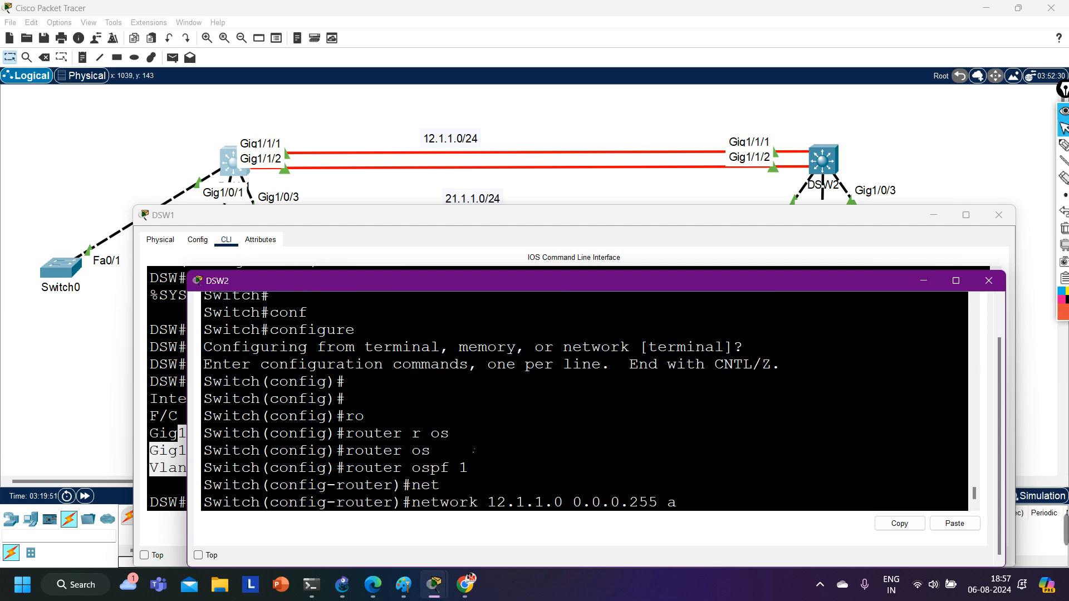
{"action": "type", "text": "r"}
{"action": "key", "text": "Tab"}
{"action": "type", "text": "0"}
{"action": "key", "text": "Return"}
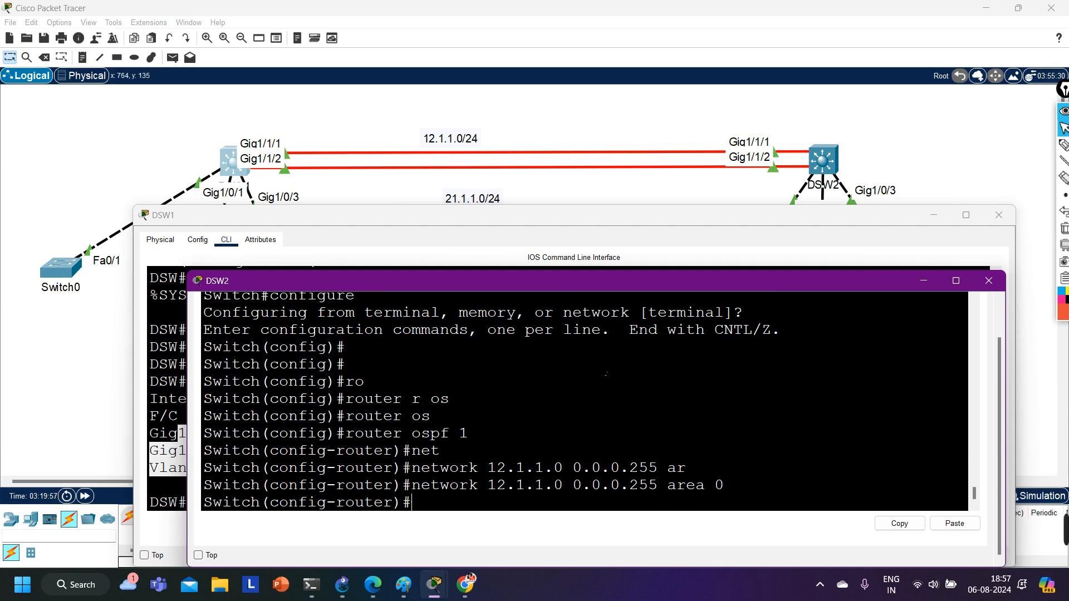
Advertise network 21.1.1.0 with wildcard mask 0.0.0.255 in area 0 of DSW2's OSPF process.
{"action": "type", "text": "net"}
{"action": "key", "text": "Tab"}
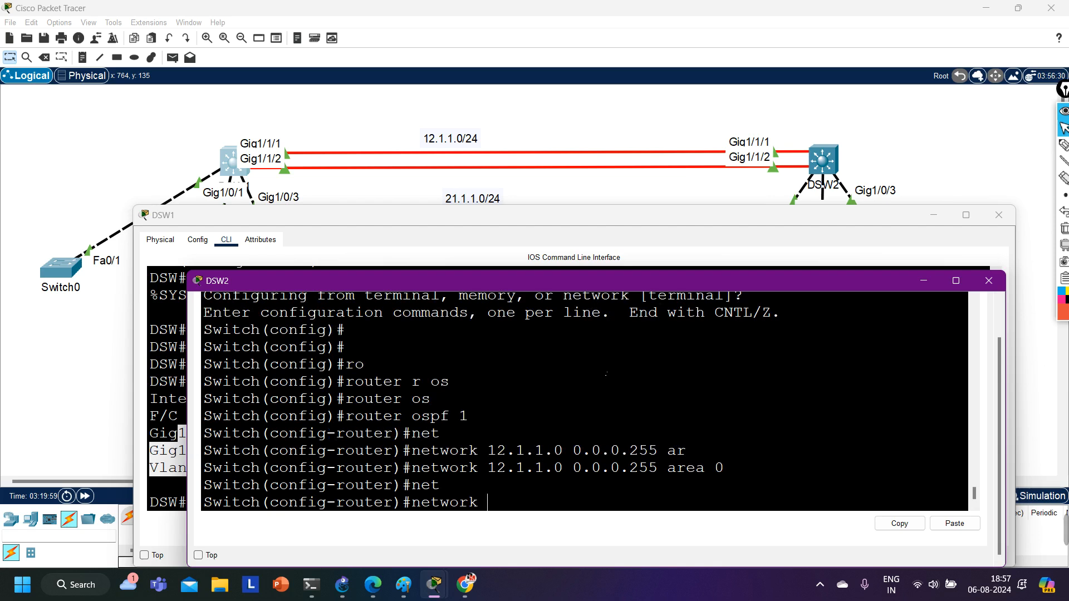
{"action": "type", "text": "21.1.1.0 0.0.0.255 ar"}
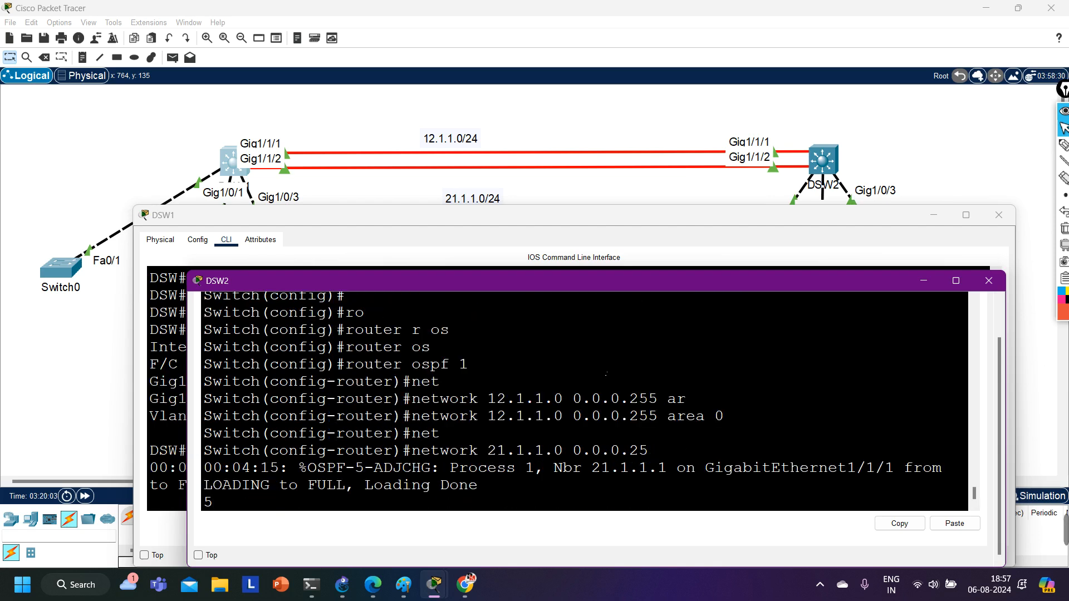
{"action": "key", "text": "Tab"}
{"action": "type", "text": "0"}
{"action": "key", "text": "Return"}
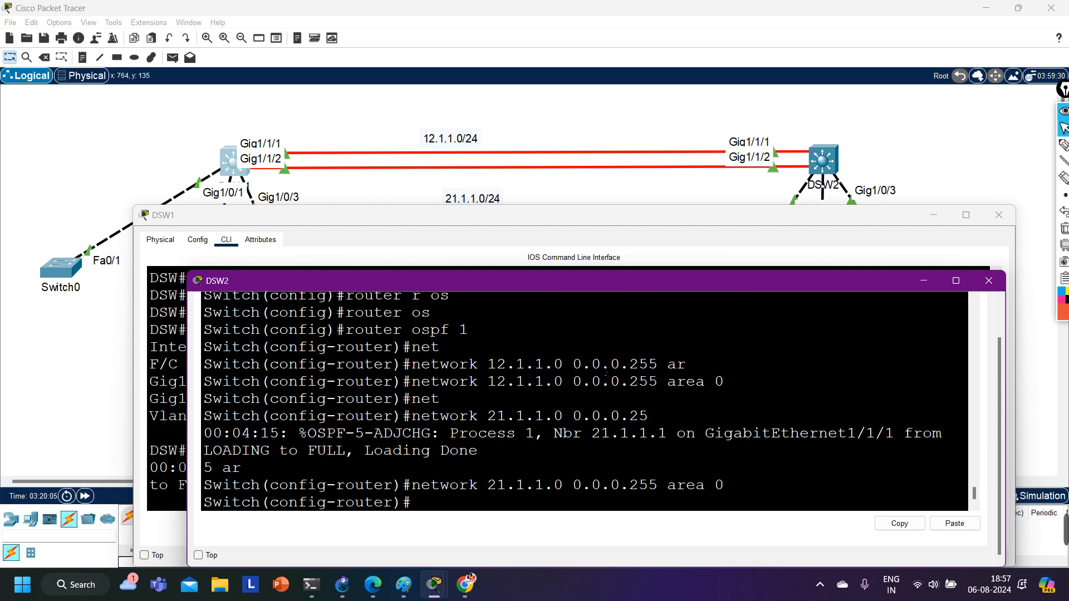
Advertise network 20.1.1.0 with wildcard mask 0.0.0.255 in area 0 of DSW2's OSPF process.
{"action": "type", "text": "net"}
{"action": "key", "text": "Tab"}
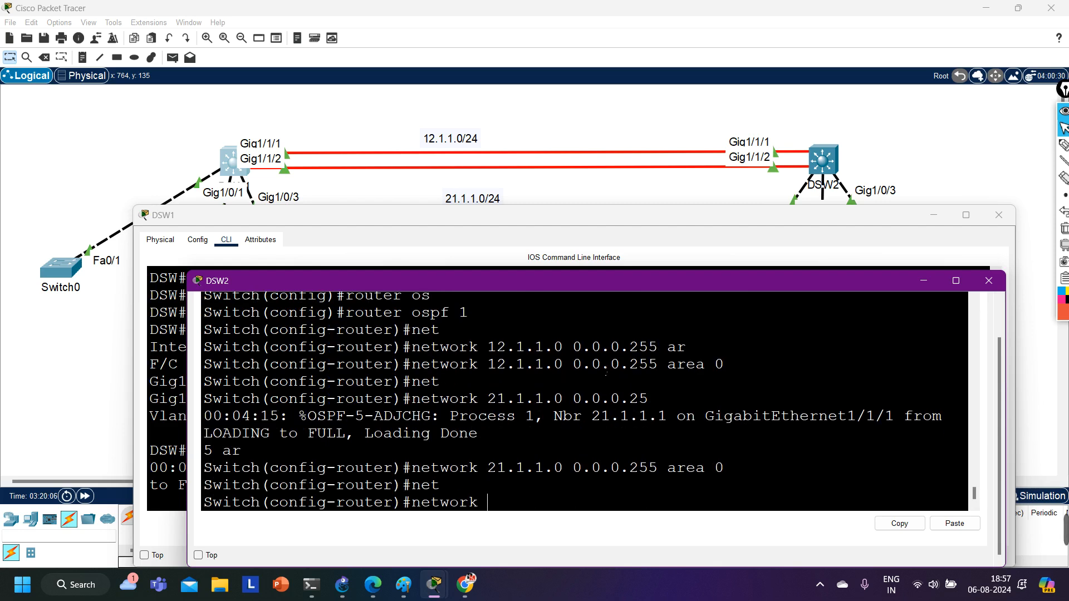
{"action": "type", "text": "20.1.1.0 0.0.0.255 ar"}
{"action": "key", "text": "Tab"}
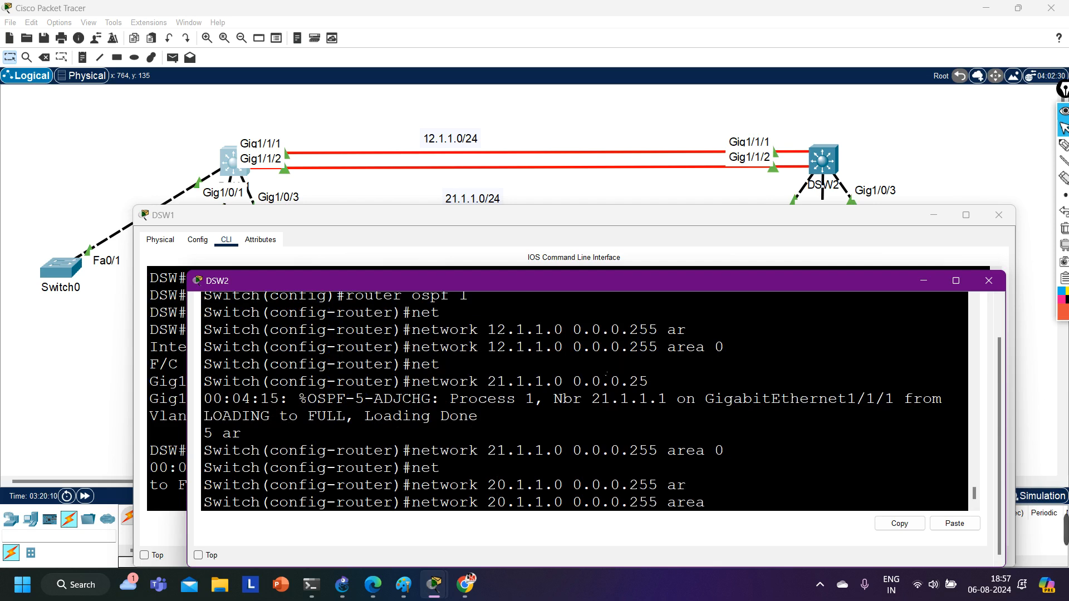
{"action": "type", "text": "0"}
{"action": "key", "text": "Return"}
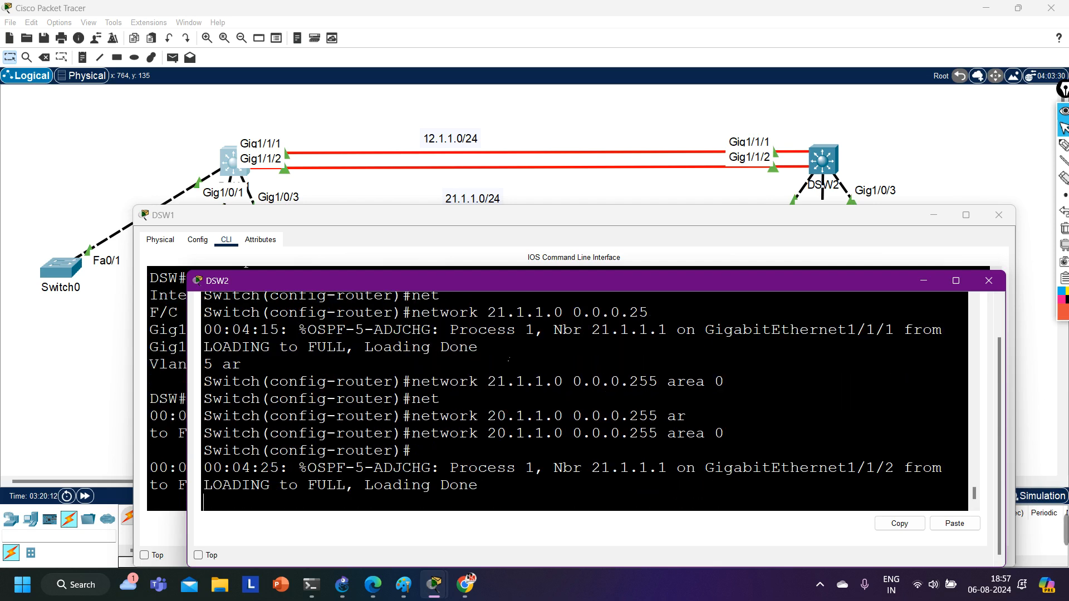
Leave configuration mode on DSW2 and list its OSPF neighbors with show ip ospf neighbor.
{"action": "left_click_drag", "start_coordinate": [477, 349], "coordinate": [449, 331]}
{"action": "key", "text": "ctrl+z"}
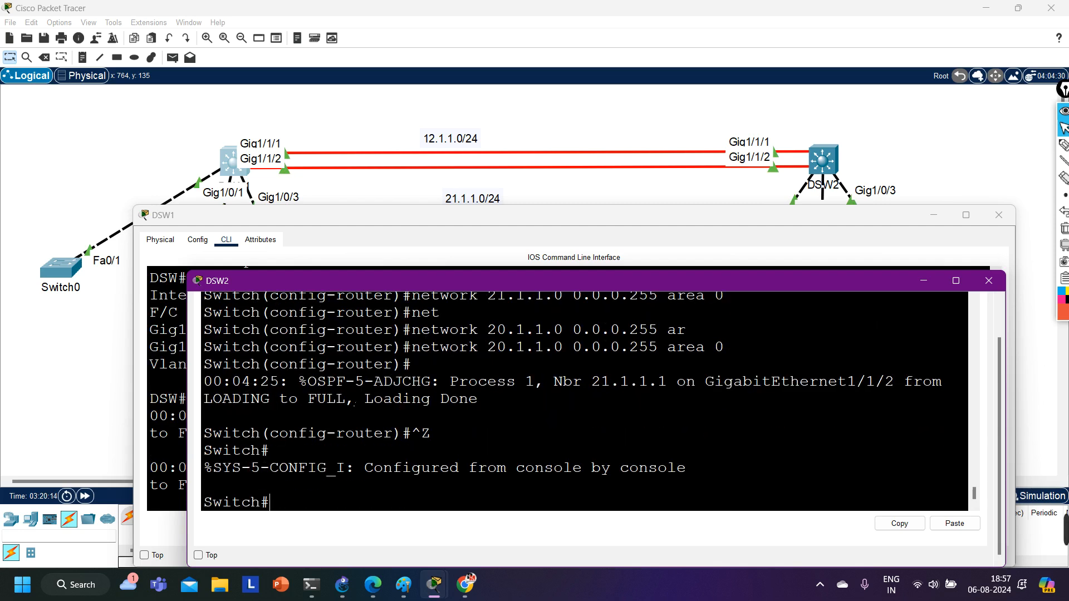
{"action": "key", "text": "Return"}
{"action": "type", "text": "sh"}
{"action": "key", "text": "Tab"}
{"action": "type", "text": "ip o"}
{"action": "type", "text": "s"}
{"action": "key", "text": "Tab"}
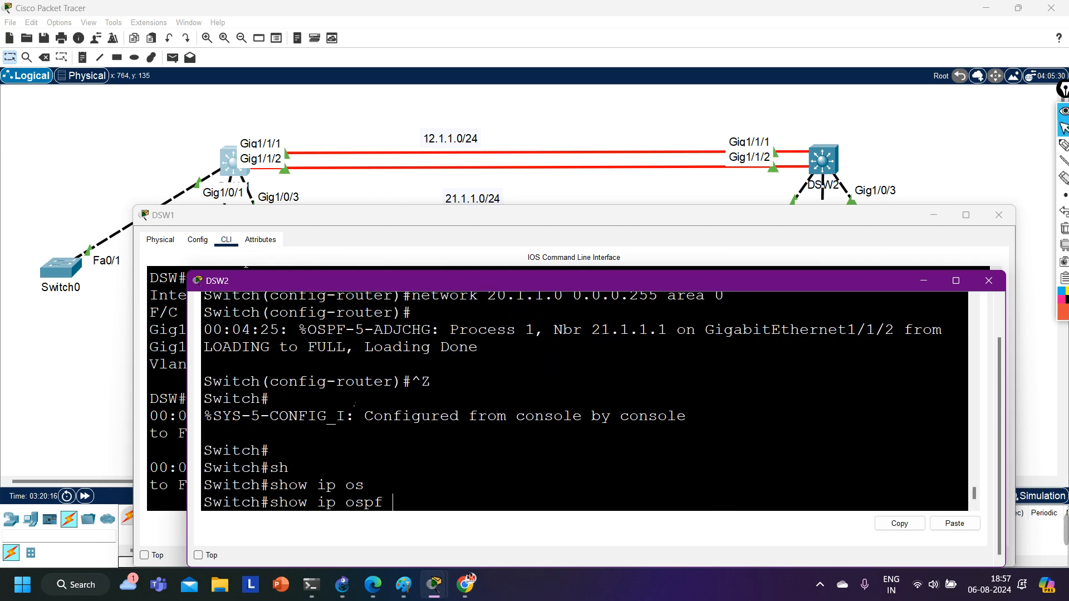
{"action": "type", "text": "nei"}
{"action": "key", "text": "Tab"}
{"action": "key", "text": "Return"}
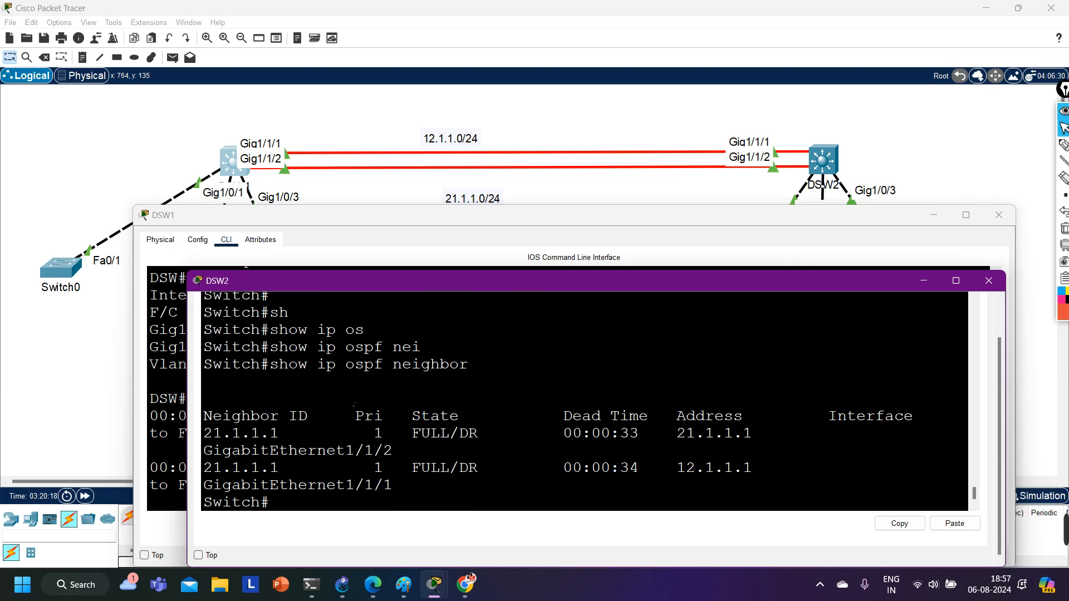
Minimize DSW2's window, widen DSW1's console window and bring up a fresh command prompt there.
{"action": "left_click", "coordinate": [923, 281]}
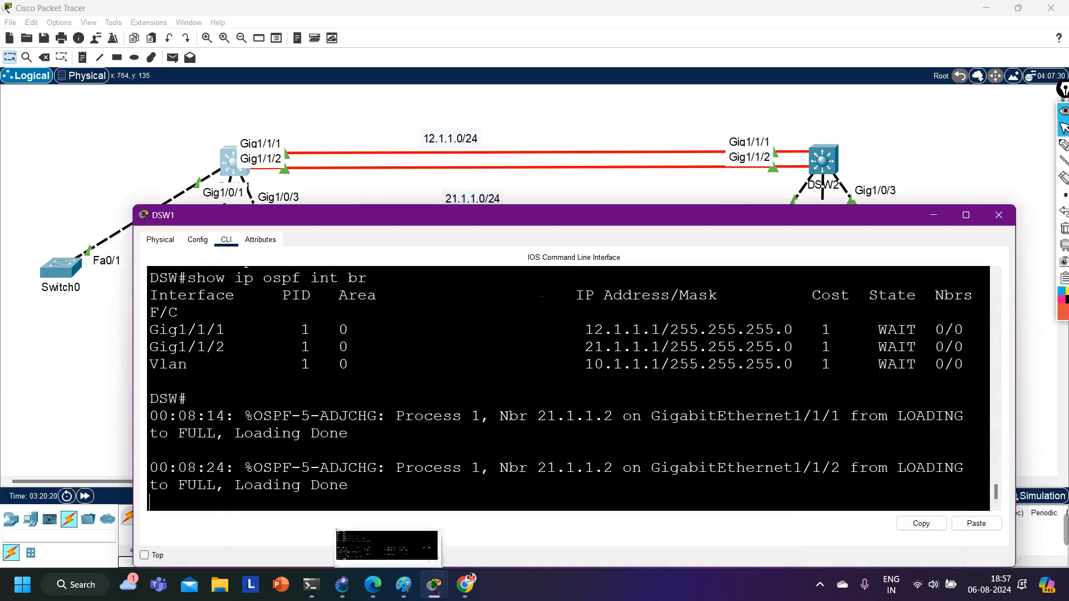
{"action": "left_click_drag", "start_coordinate": [137, 396], "coordinate": [13, 397]}
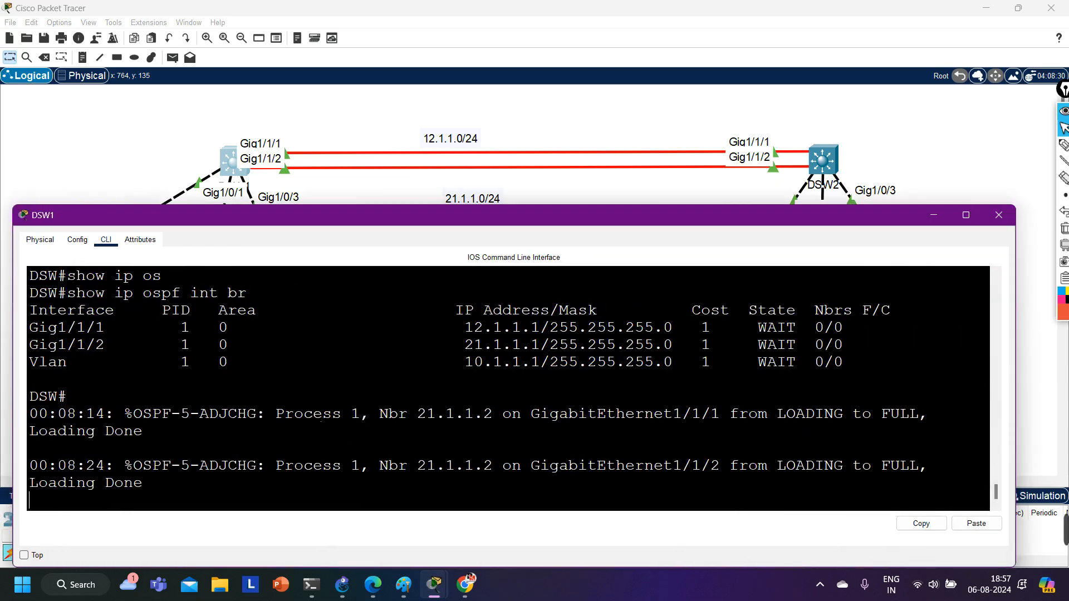
{"action": "key", "text": "Return"}
{"action": "key", "text": "Return"}
{"action": "key", "text": "Return"}
{"action": "key", "text": "Return"}
{"action": "key", "text": "Return"}
{"action": "key", "text": "Return"}
{"action": "key", "text": "Return"}
{"action": "key", "text": "Return"}
{"action": "key", "text": "Return"}
{"action": "key", "text": "Return"}
{"action": "key", "text": "Return"}
{"action": "key", "text": "Return"}
{"action": "key", "text": "Return"}
{"action": "key", "text": "Return"}
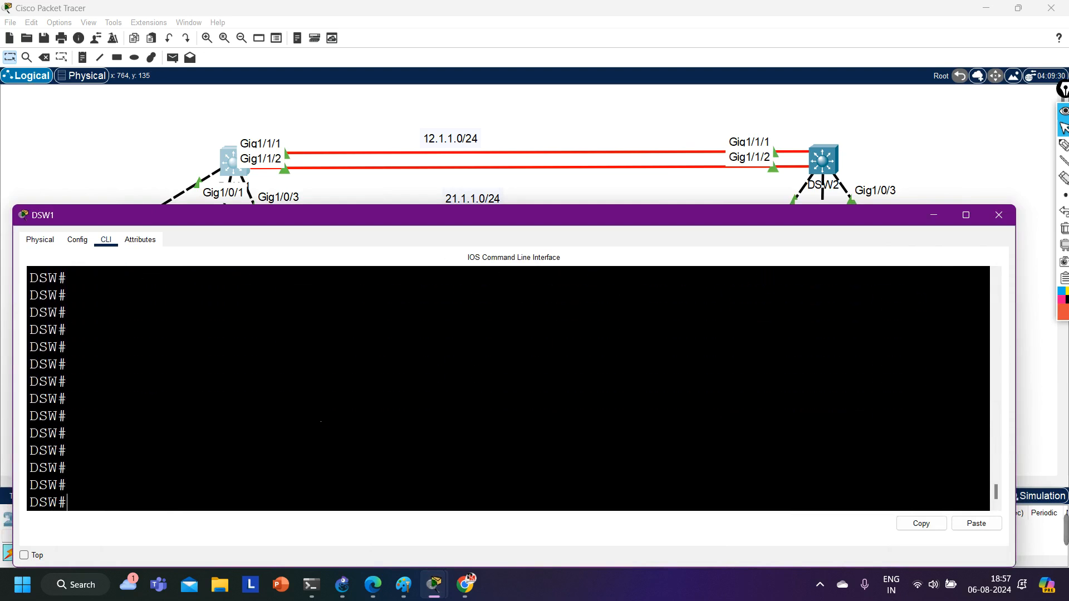
List the OSPF neighbors of DSW1 with show ip ospf neighbor.
{"action": "type", "text": "sh"}
{"action": "key", "text": "Tab"}
{"action": "type", "text": "ip os"}
{"action": "key", "text": "Tab"}
{"action": "type", "text": "nei"}
{"action": "key", "text": "Tab"}
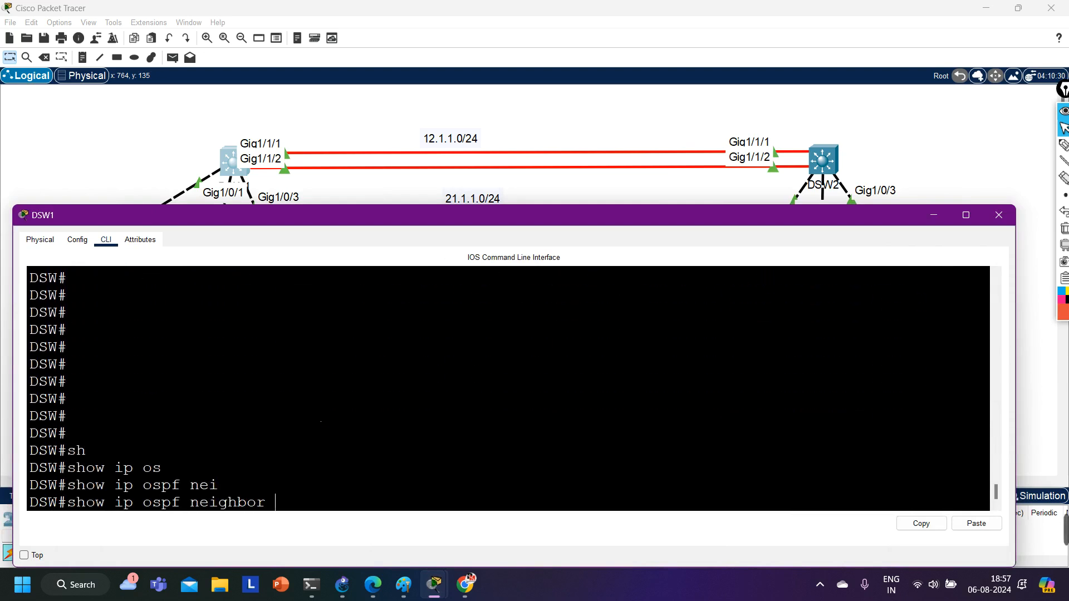
{"action": "key", "text": "Return"}
{"action": "key", "text": "Return"}
{"action": "key", "text": "Return"}
{"action": "key", "text": "Return"}
{"action": "key", "text": "Return"}
{"action": "key", "text": "Return"}
{"action": "key", "text": "Return"}
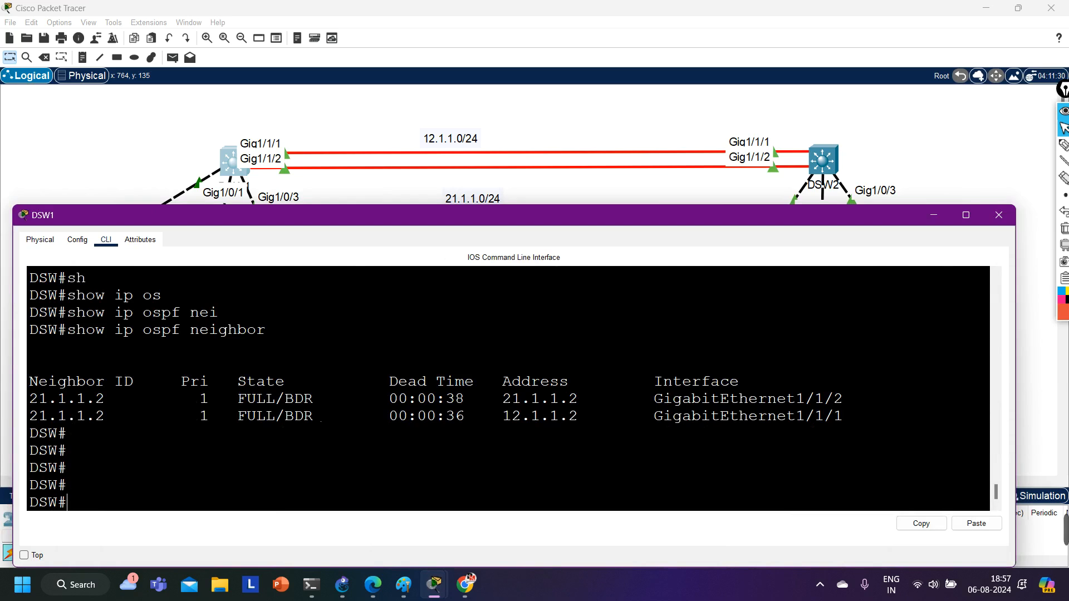
Display DSW1's OSPF-learned routes with show ip route ospf and highlight the 20.1.1.0 entries.
{"action": "type", "text": "sh"}
{"action": "key", "text": "Tab"}
{"action": "type", "text": "ip ro"}
{"action": "key", "text": "Tab"}
{"action": "type", "text": "os"}
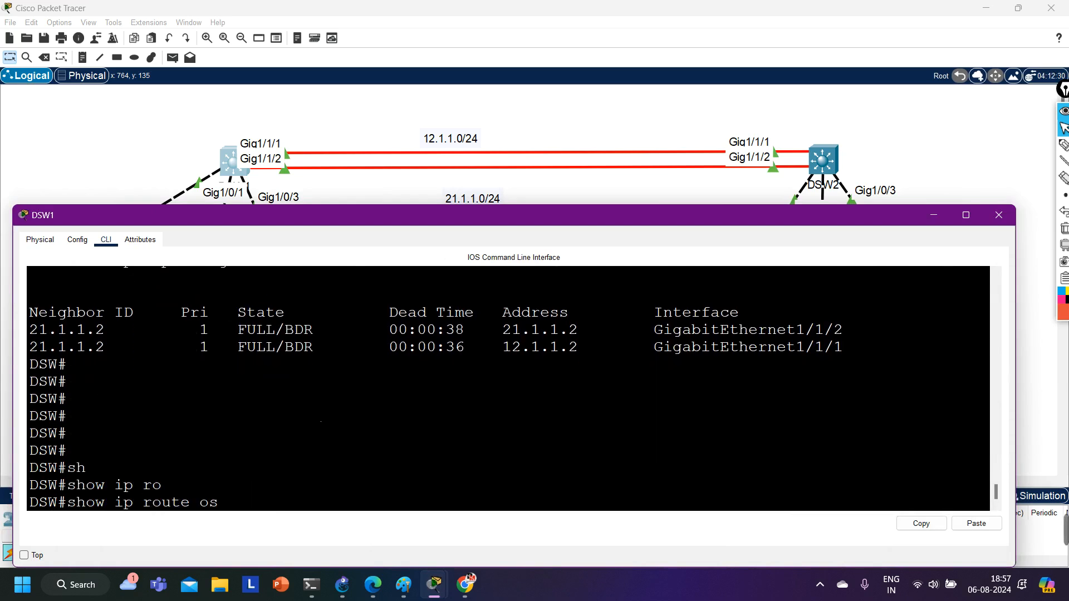
{"action": "key", "text": "Tab"}
{"action": "key", "text": "Return"}
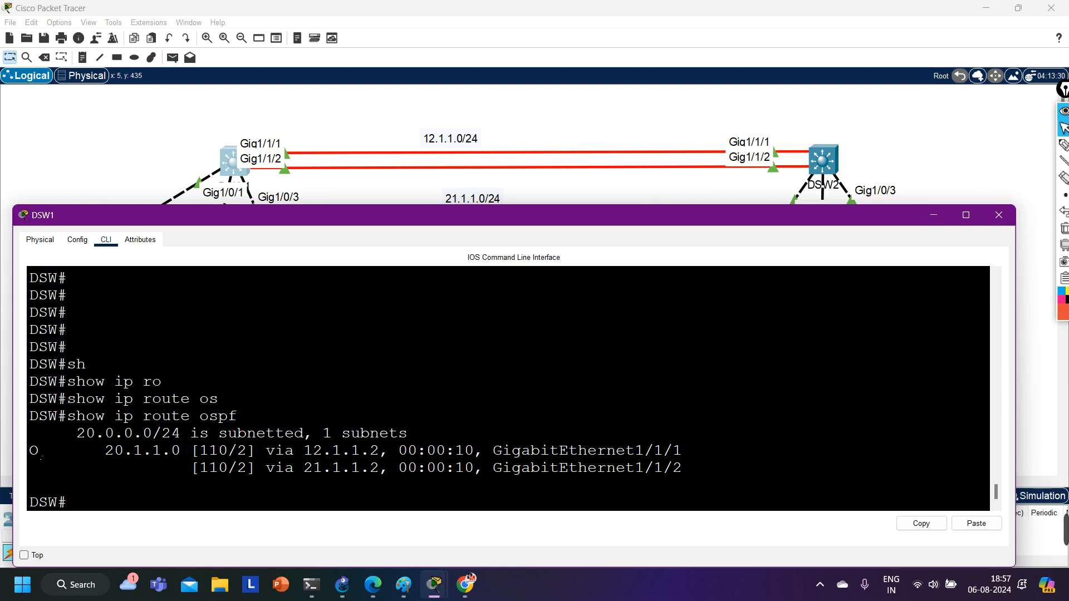
{"action": "left_click_drag", "start_coordinate": [31, 451], "coordinate": [721, 489]}
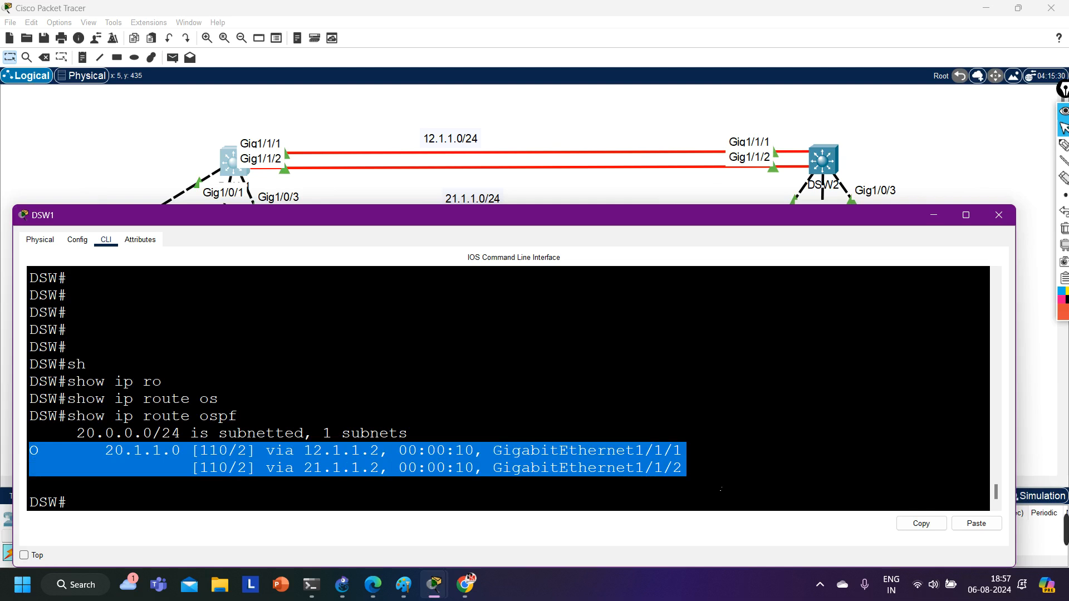
{"action": "left_click_drag", "start_coordinate": [721, 489], "coordinate": [446, 464]}
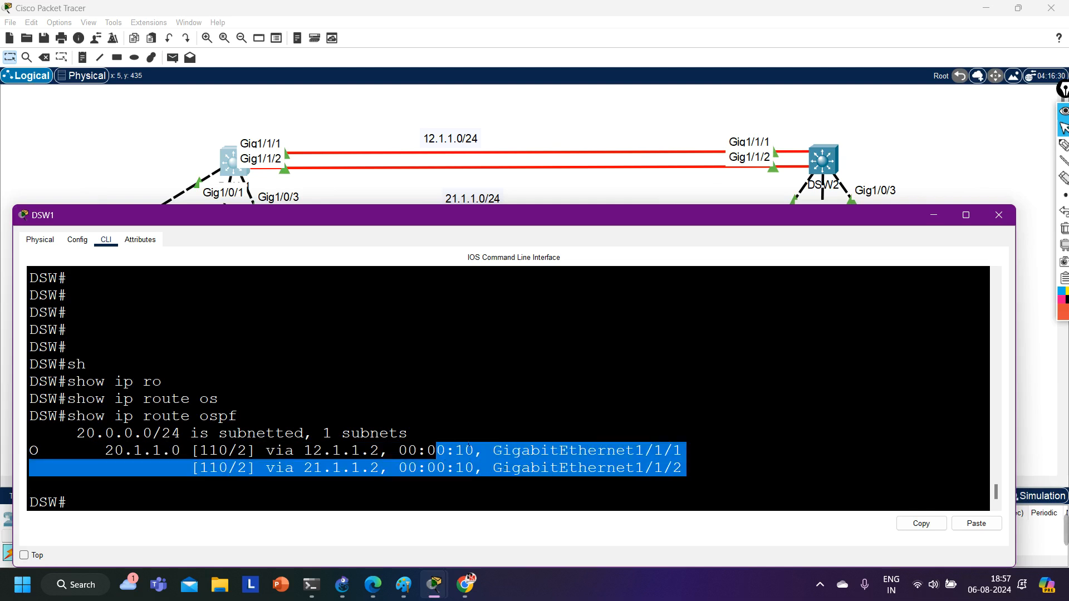
{"action": "key", "text": "Return"}
{"action": "key", "text": "Return"}
{"action": "key", "text": "Return"}
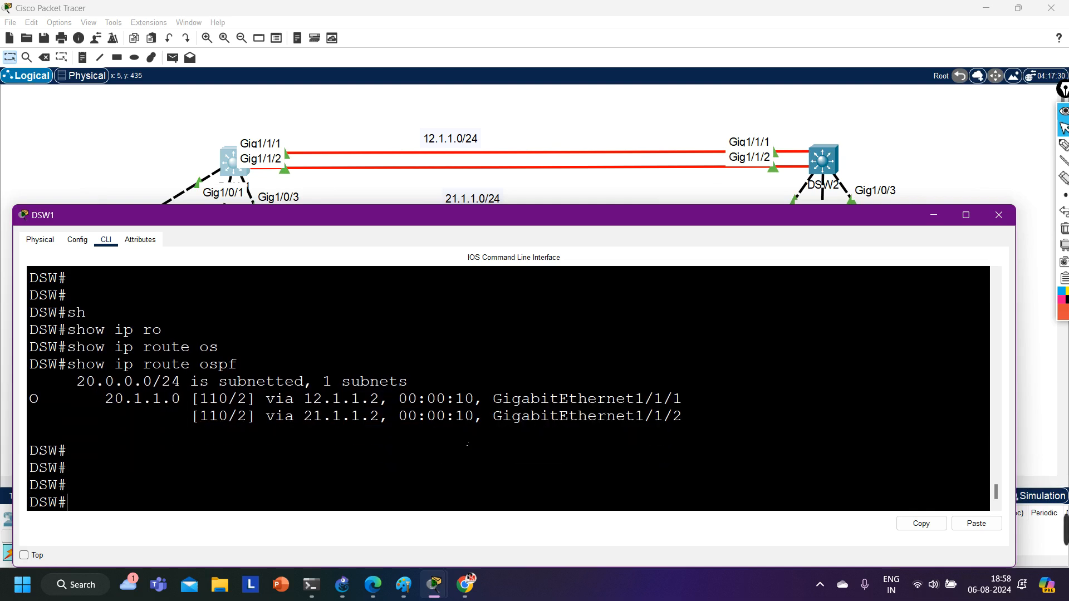
Check whether ping accepts a source option on DSW1, and ping 20.1.1.1 without one.
{"action": "type", "text": "ping"}
{"action": "type", "text": "20.1.1.1 so"}
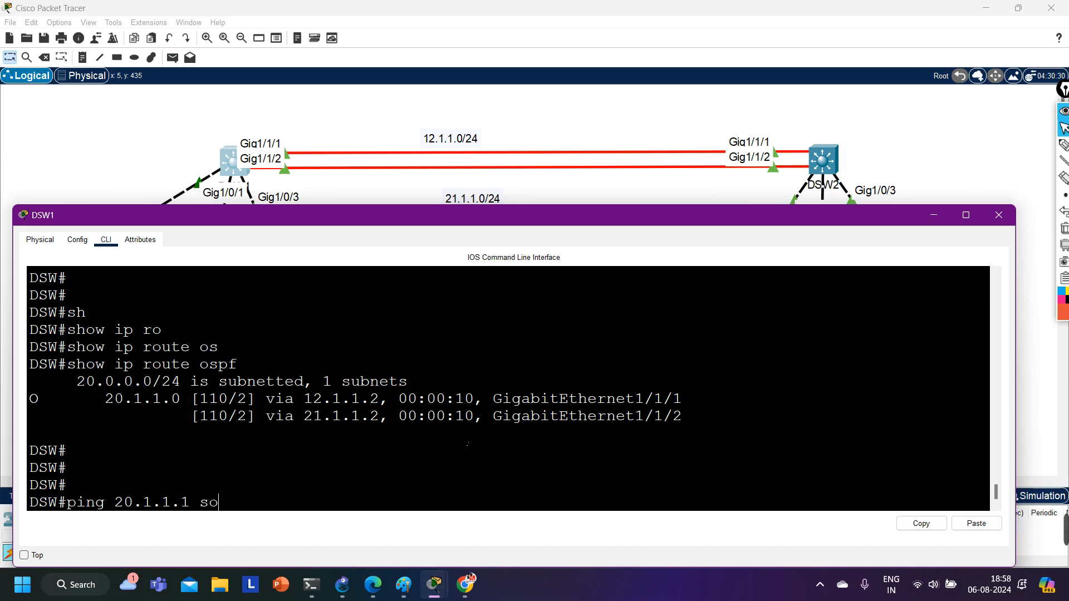
{"action": "key", "text": "Tab"}
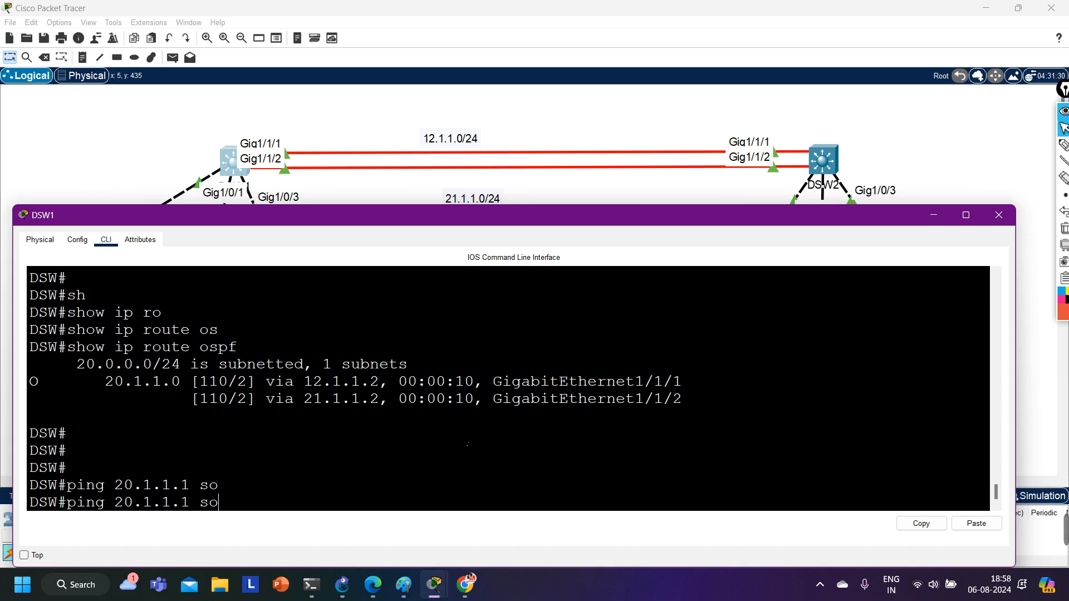
{"action": "key", "text": "BackSpace"}
{"action": "key", "text": "BackSpace"}
{"action": "type", "text": "?"}
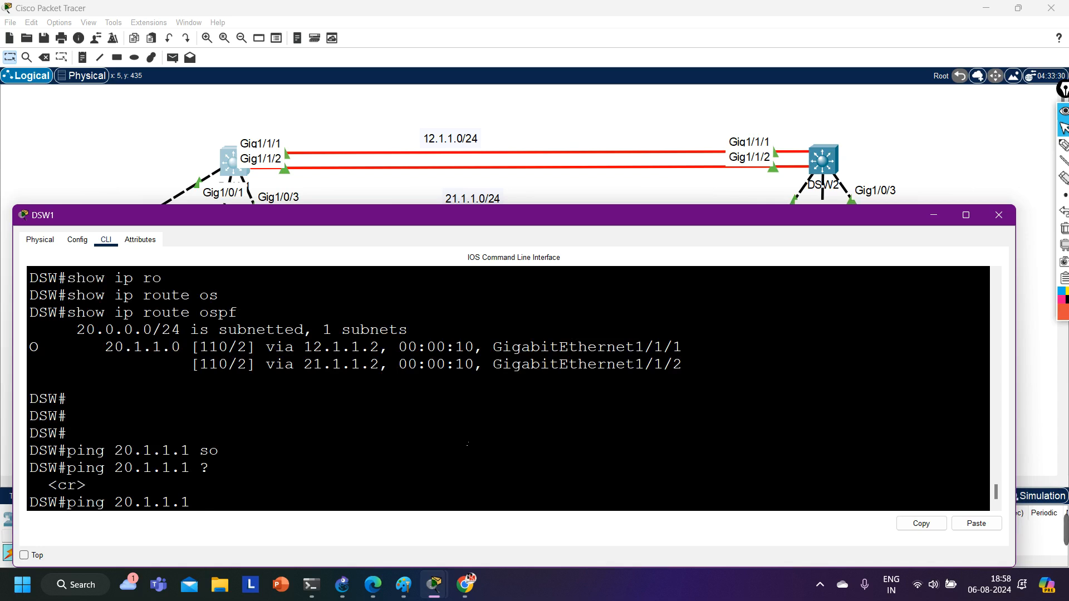
{"action": "key", "text": "Return"}
{"action": "key", "text": "Return"}
{"action": "key", "text": "Return"}
{"action": "key", "text": "Return"}
{"action": "key", "text": "Return"}
{"action": "key", "text": "Return"}
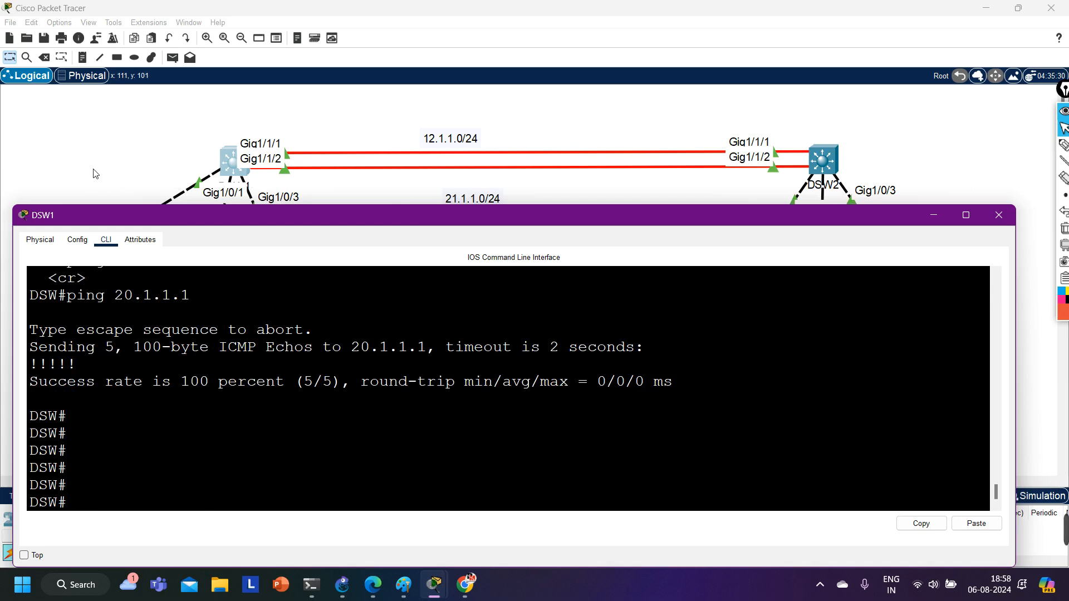
Show the OSPF details of DSW1's interface gi1/1/1 with show ip ospf int and highlight its network type.
{"action": "type", "text": "sh"}
{"action": "key", "text": "Tab"}
{"action": "type", "text": "ip o"}
{"action": "type", "text": "s"}
{"action": "key", "text": "Tab"}
{"action": "type", "text": "i"}
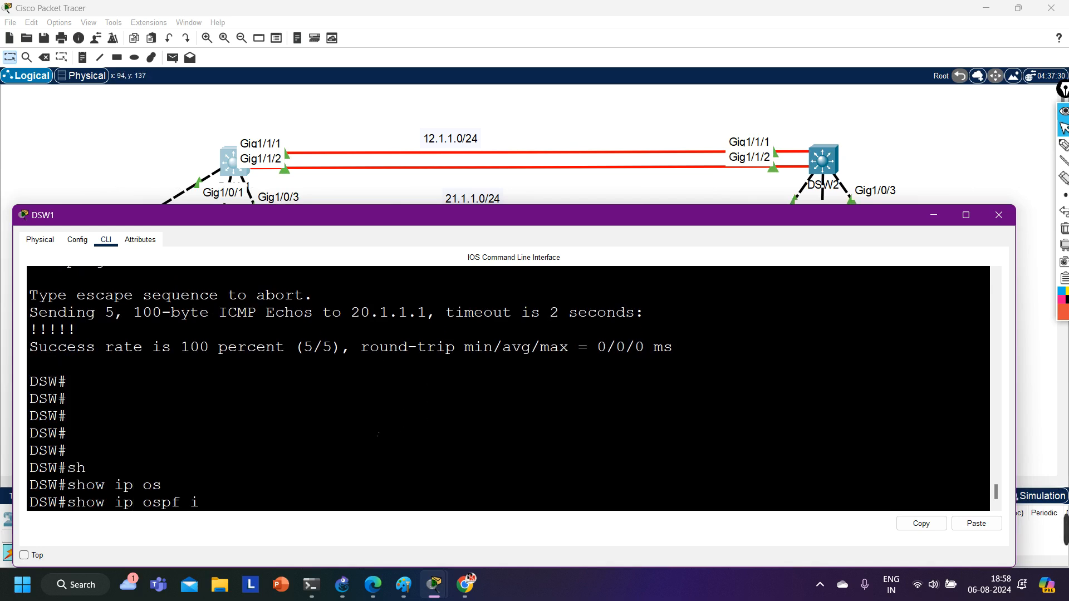
{"action": "type", "text": "nt gi1/1/1"}
{"action": "key", "text": "Return"}
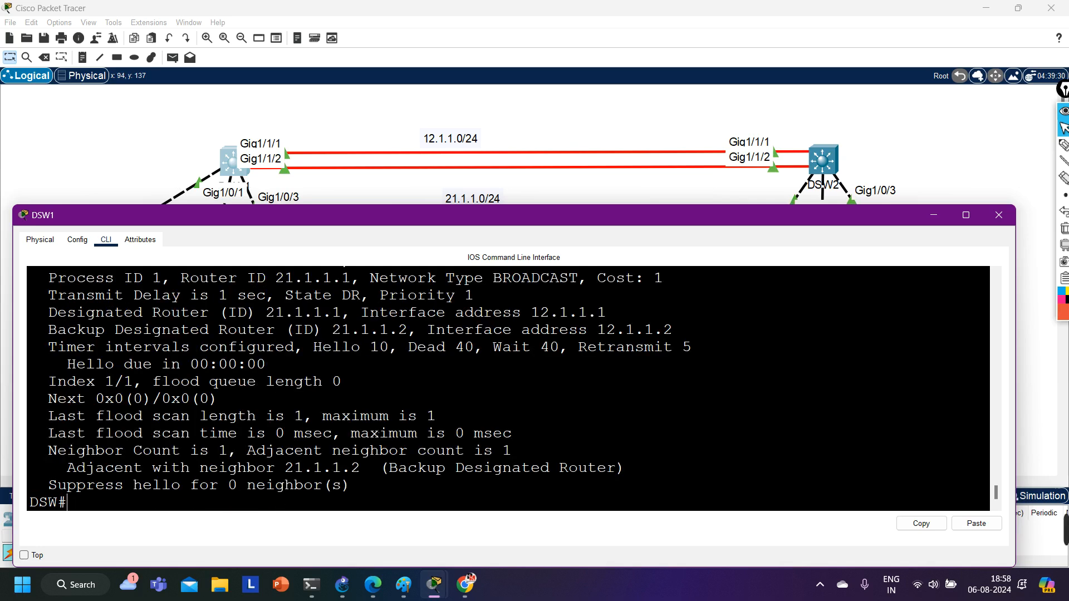
{"action": "scroll", "coordinate": [509, 390], "scroll_direction": "up", "scroll_amount": 1}
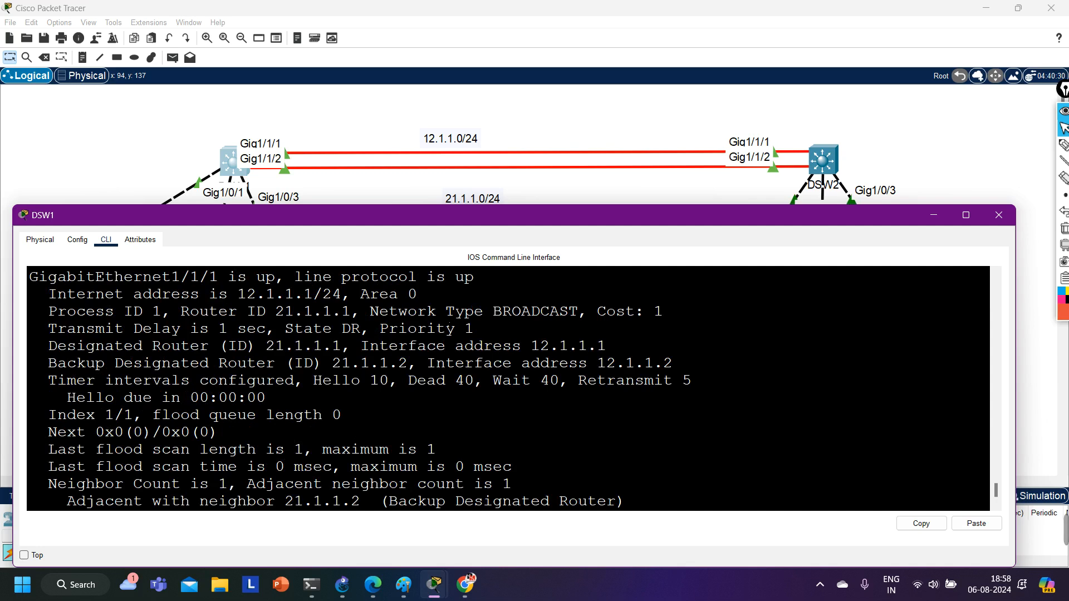
{"action": "left_click_drag", "start_coordinate": [446, 311], "coordinate": [579, 316]}
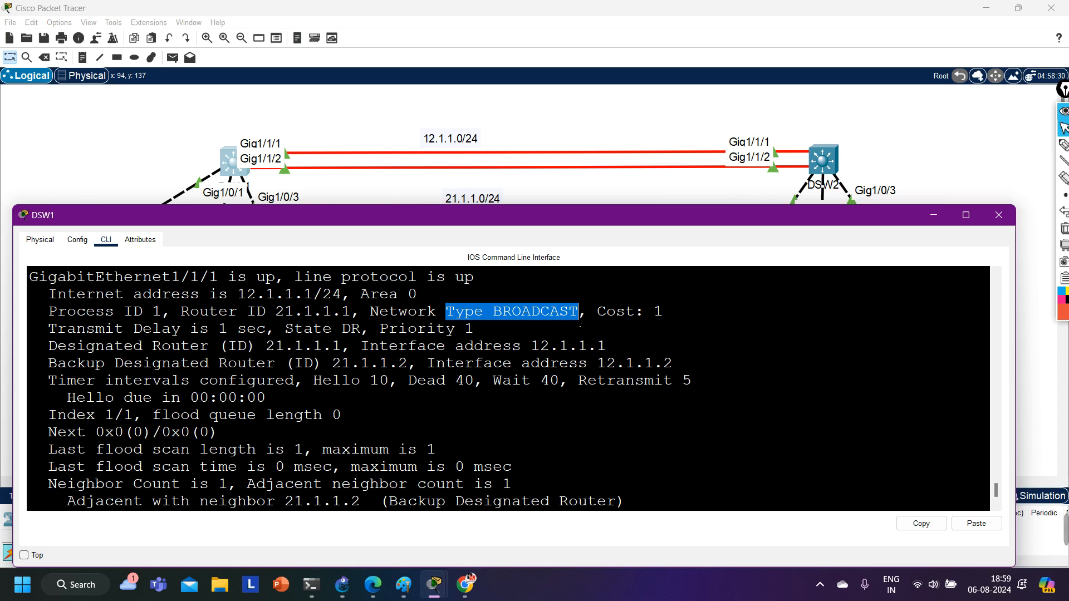
Return to the full topology, and switch to Paint to view the HQ and Data Center network diagram.
{"action": "left_click", "coordinate": [125, 128]}
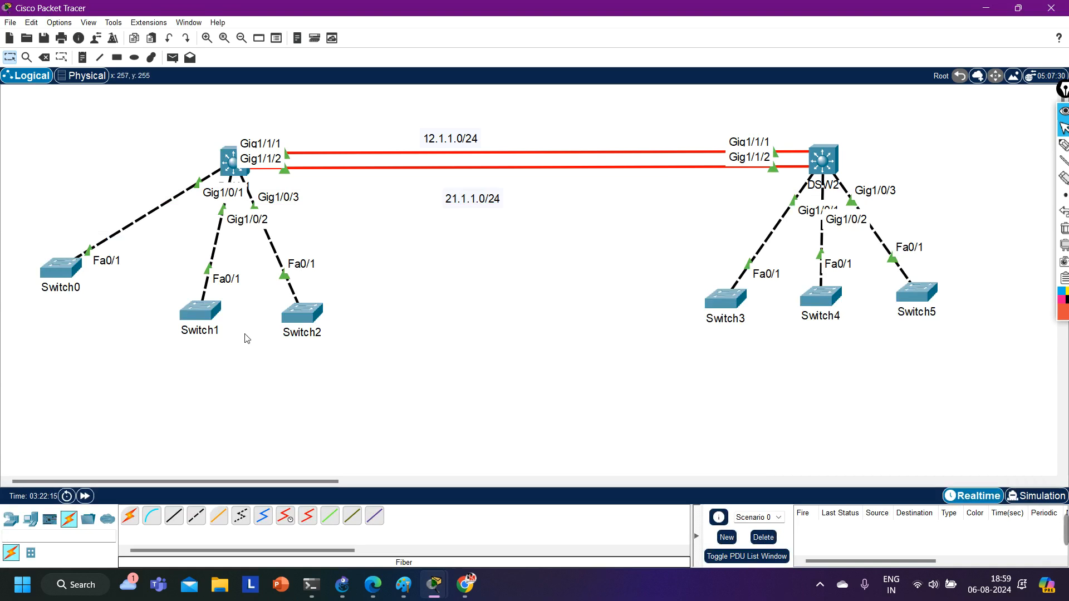
{"action": "mouse_move", "coordinate": [404, 585]}
{"action": "left_click", "coordinate": [399, 543]}
{"action": "scroll", "coordinate": [415, 508], "scroll_direction": "up", "scroll_amount": 5}
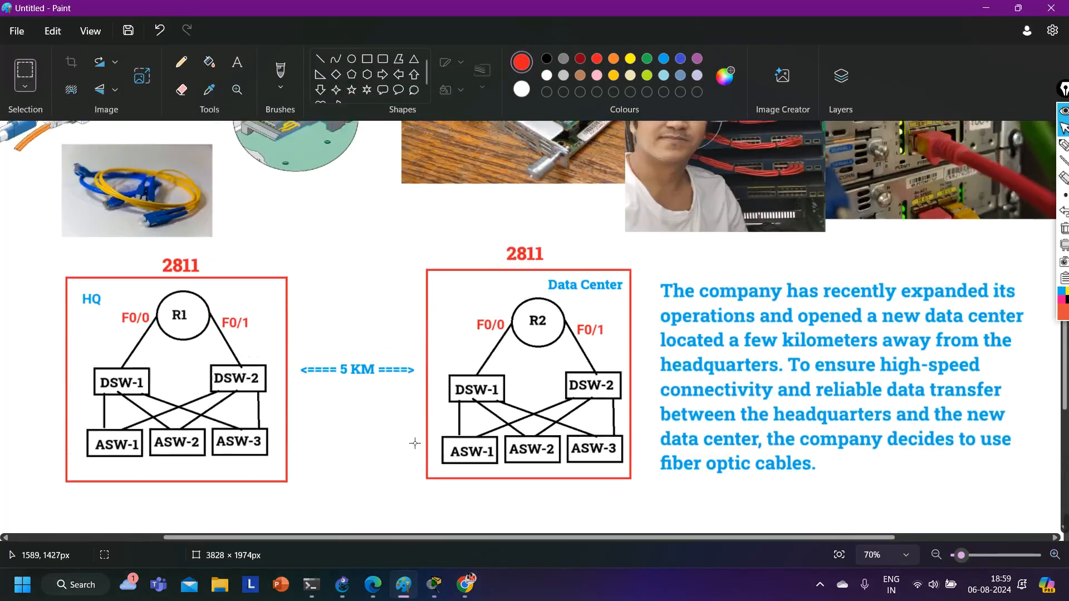